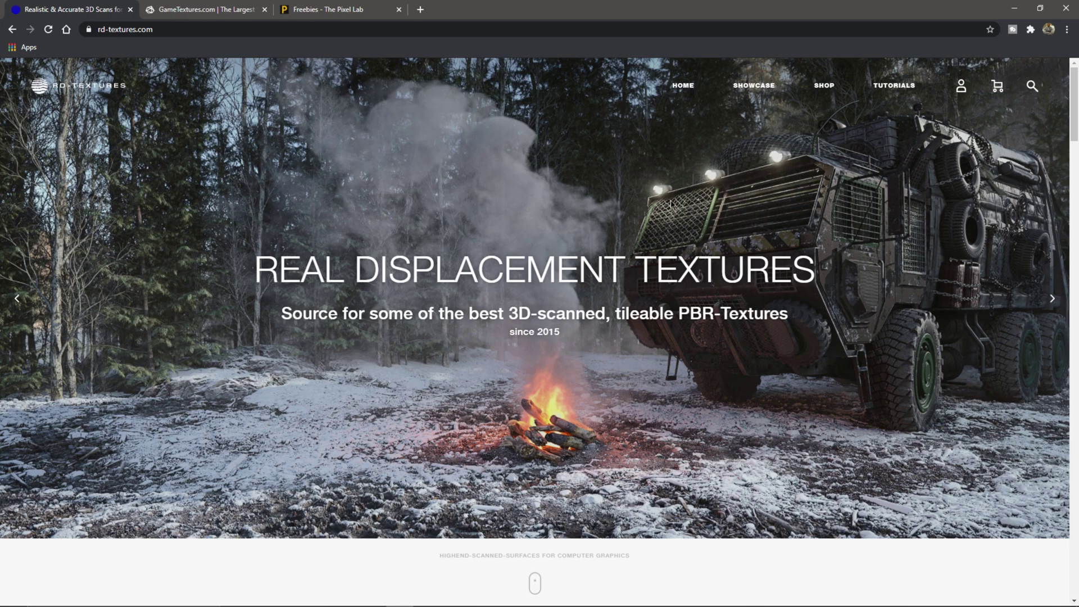
Go to the SHOP page on rd-textures.com
{"action": "left_click", "coordinate": [825, 87]}
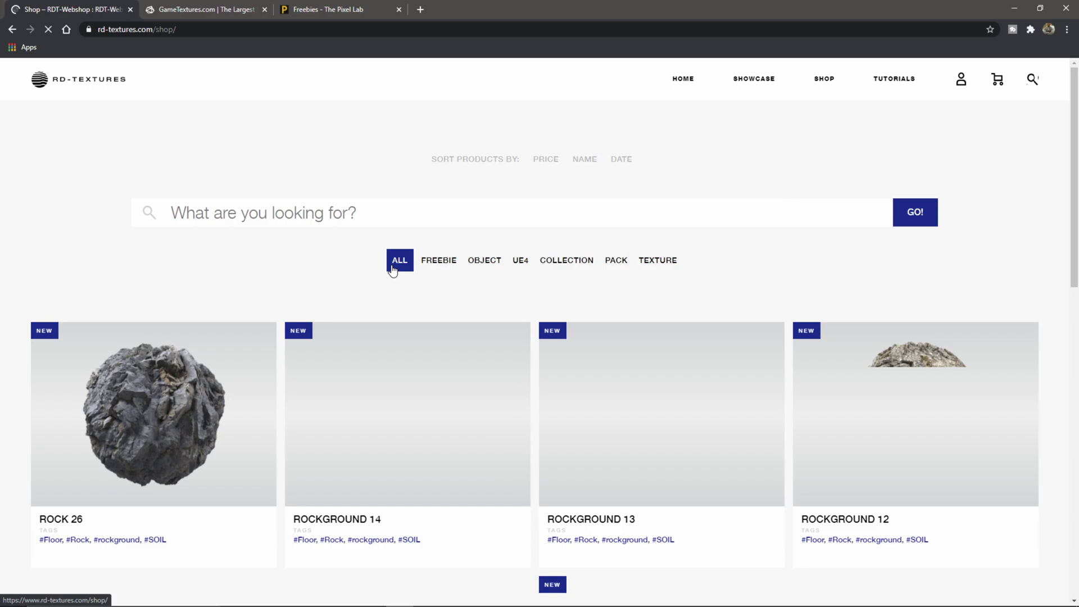
Filter the shop to FREEBIE textures and scroll down to the Coffee Beans card
{"action": "left_click", "coordinate": [433, 264]}
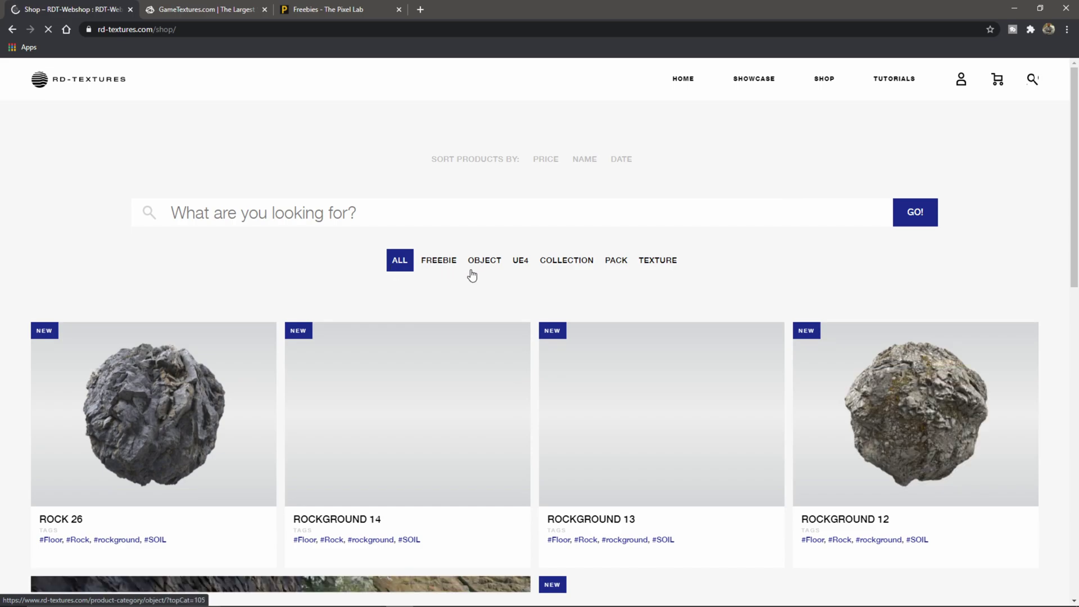
{"action": "scroll", "coordinate": [674, 296], "scroll_direction": "down", "scroll_amount": 4}
{"action": "scroll", "coordinate": [672, 296], "scroll_direction": "down", "scroll_amount": 2}
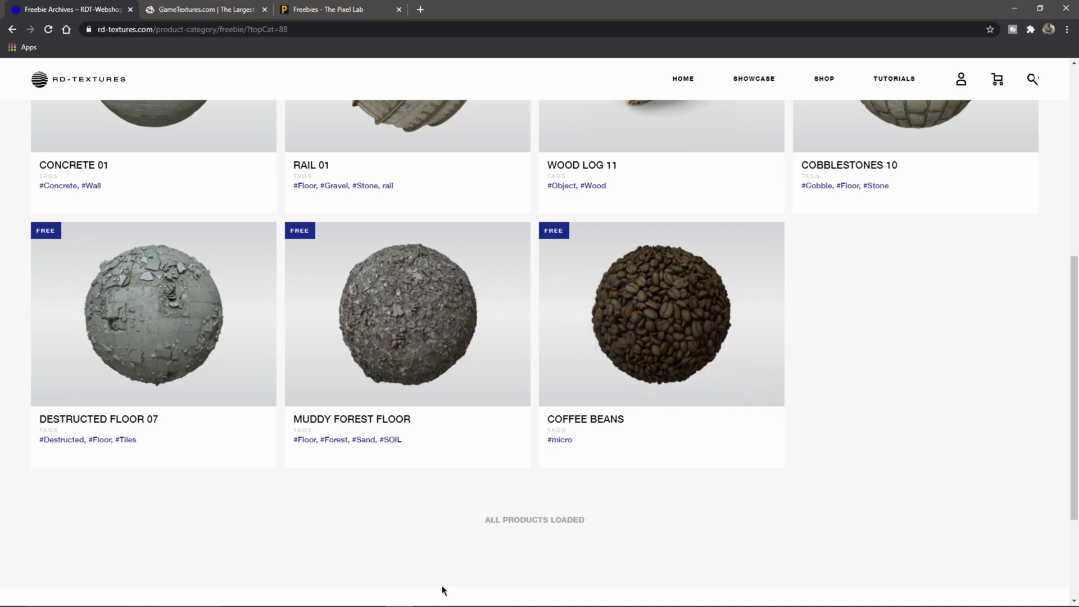
{"action": "key", "text": "super"}
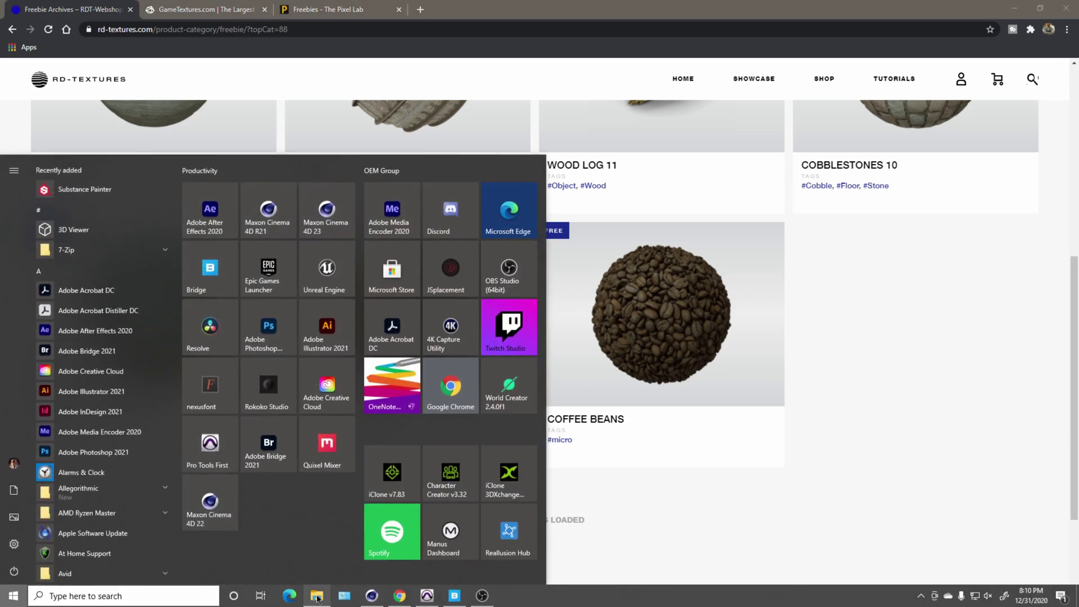
View the 16 maps in COFFEE-BEANS > tex, then switch to Quixel Bridge
{"action": "left_click", "coordinate": [296, 559]}
{"action": "double_click", "coordinate": [562, 189]}
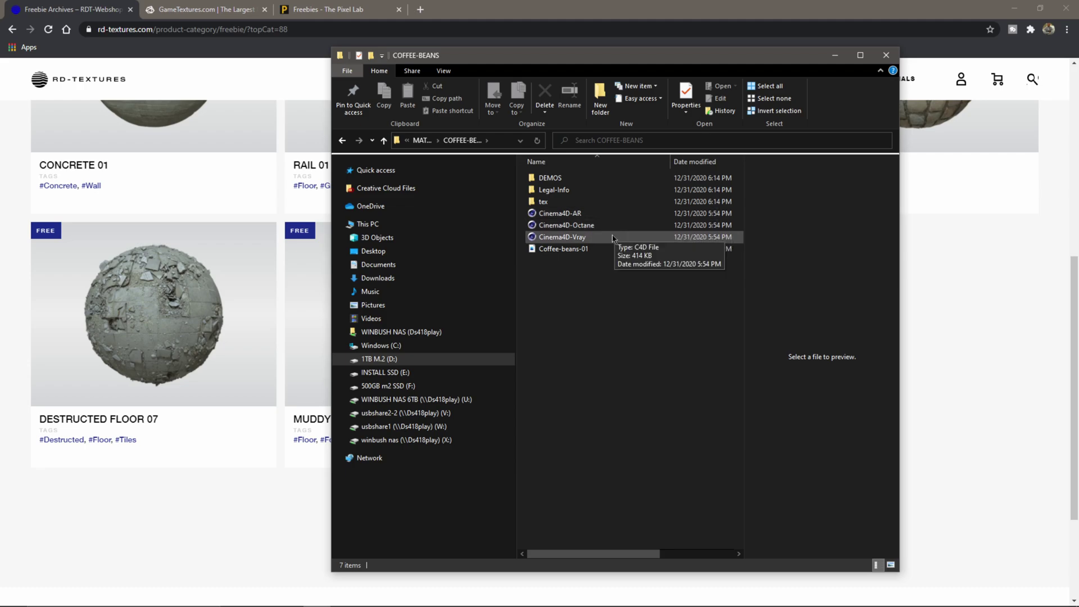
{"action": "double_click", "coordinate": [544, 201]}
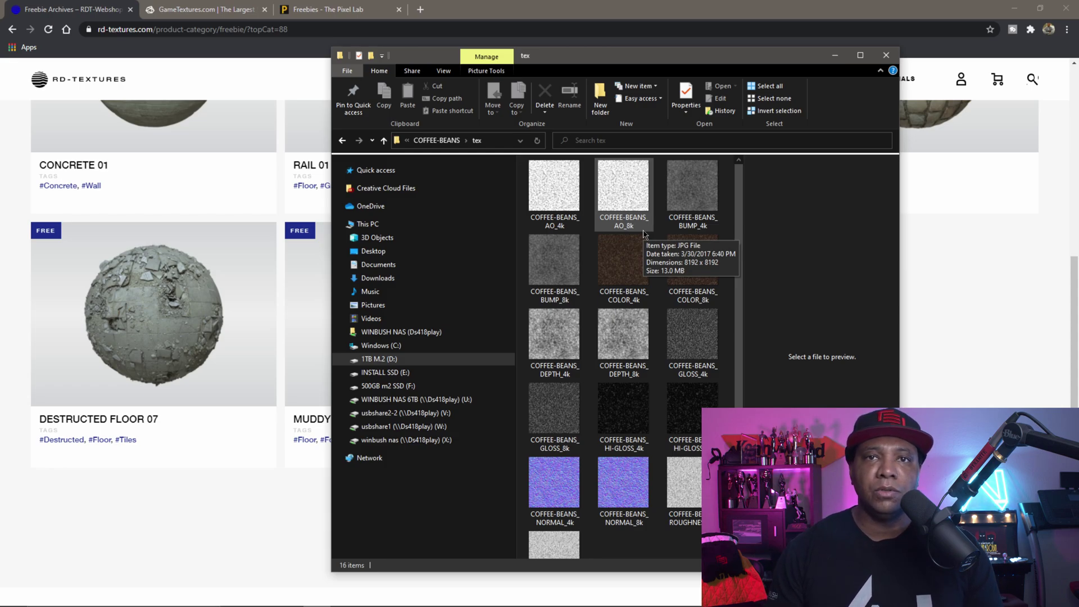
{"action": "mouse_move", "coordinate": [344, 604]}
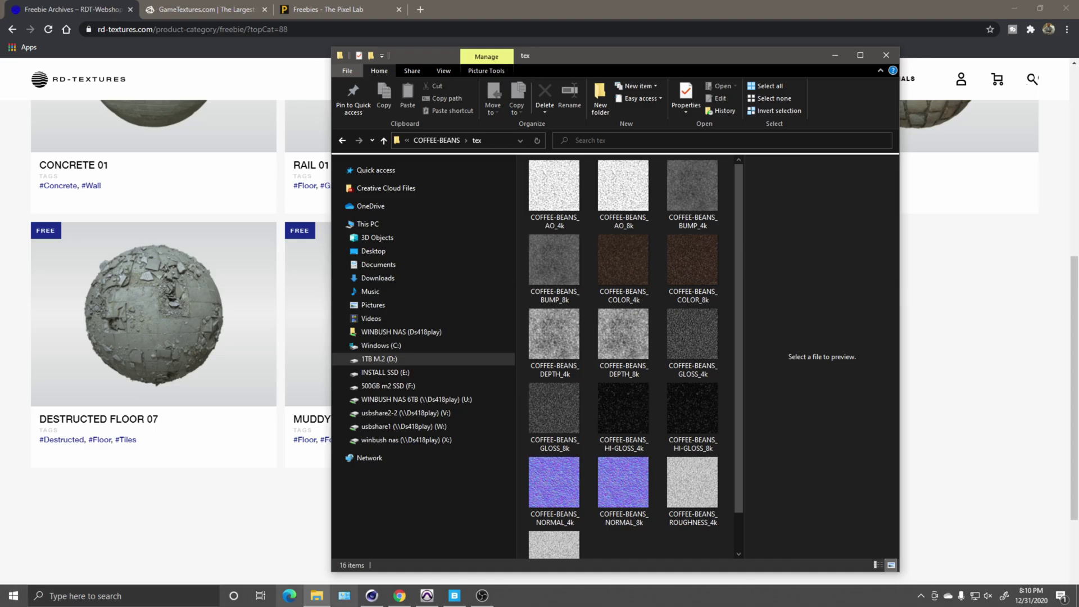
{"action": "left_click", "coordinate": [457, 600]}
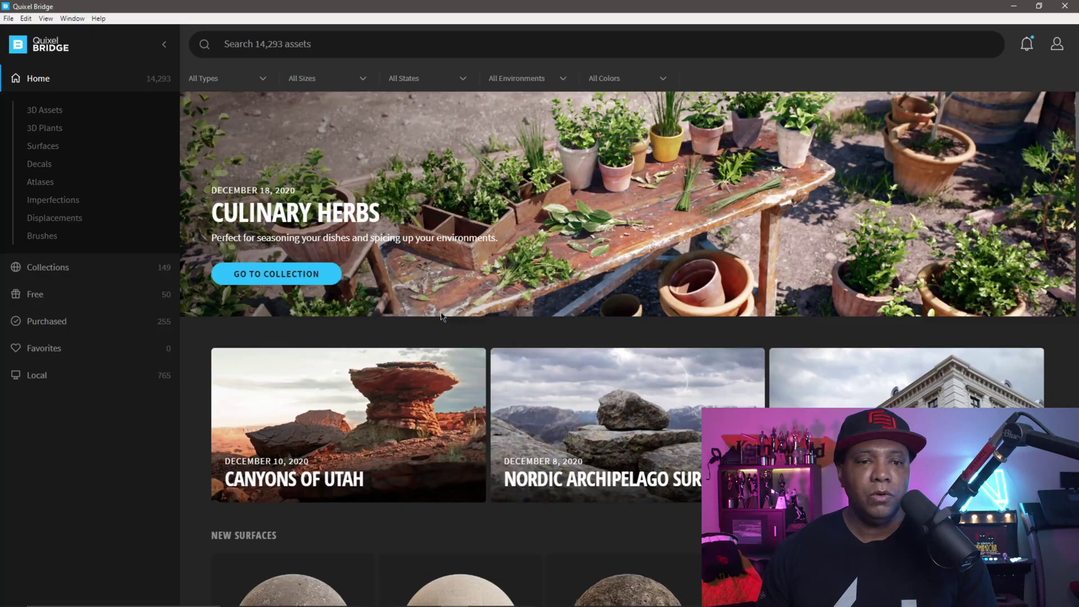
Import the MATERIALS > COFFEE-BEANS > tex folder as a local asset in Bridge
{"action": "scroll", "coordinate": [494, 297], "scroll_direction": "down", "scroll_amount": 10}
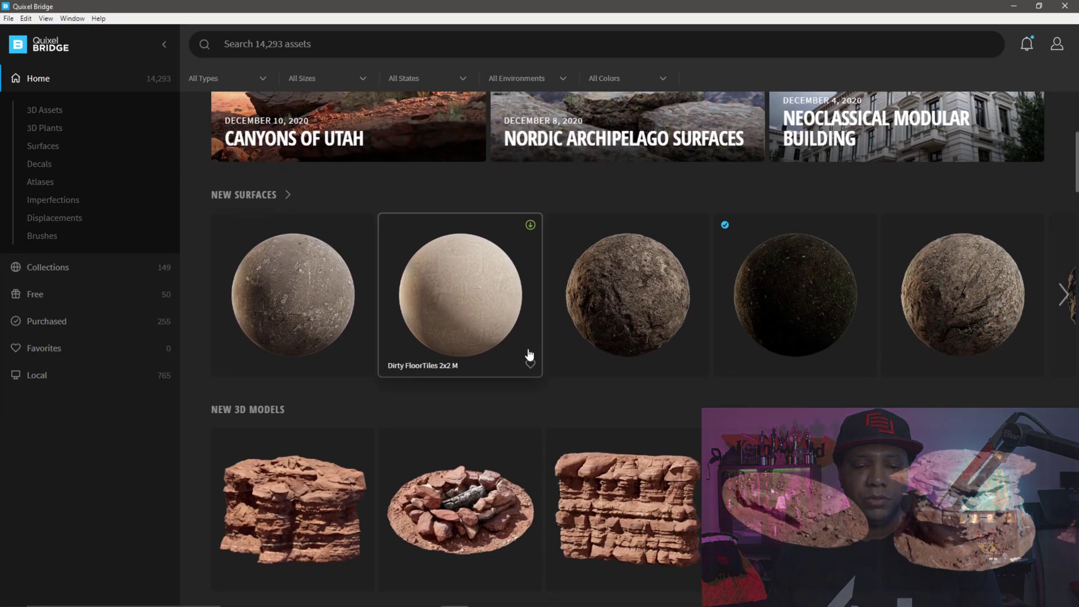
{"action": "scroll", "coordinate": [529, 354], "scroll_direction": "down", "scroll_amount": 12}
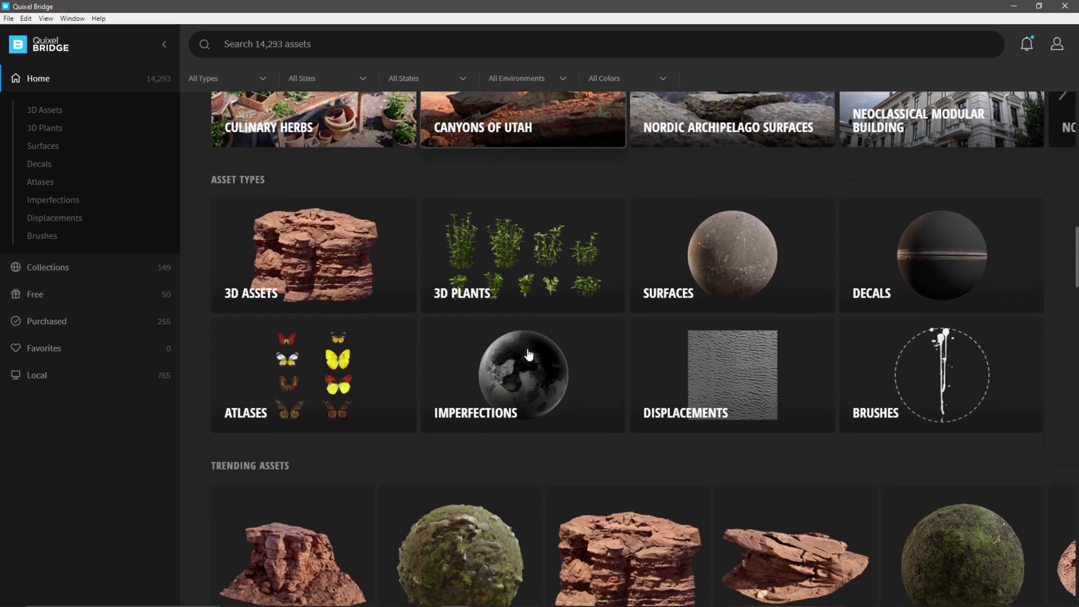
{"action": "scroll", "coordinate": [529, 354], "scroll_direction": "up", "scroll_amount": 12}
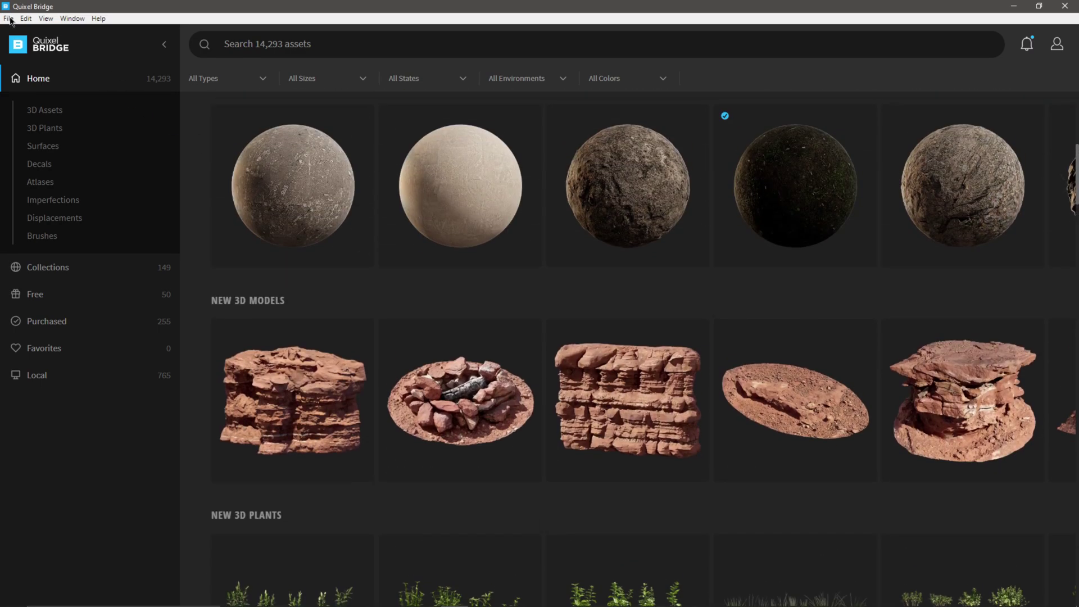
{"action": "left_click", "coordinate": [8, 18]}
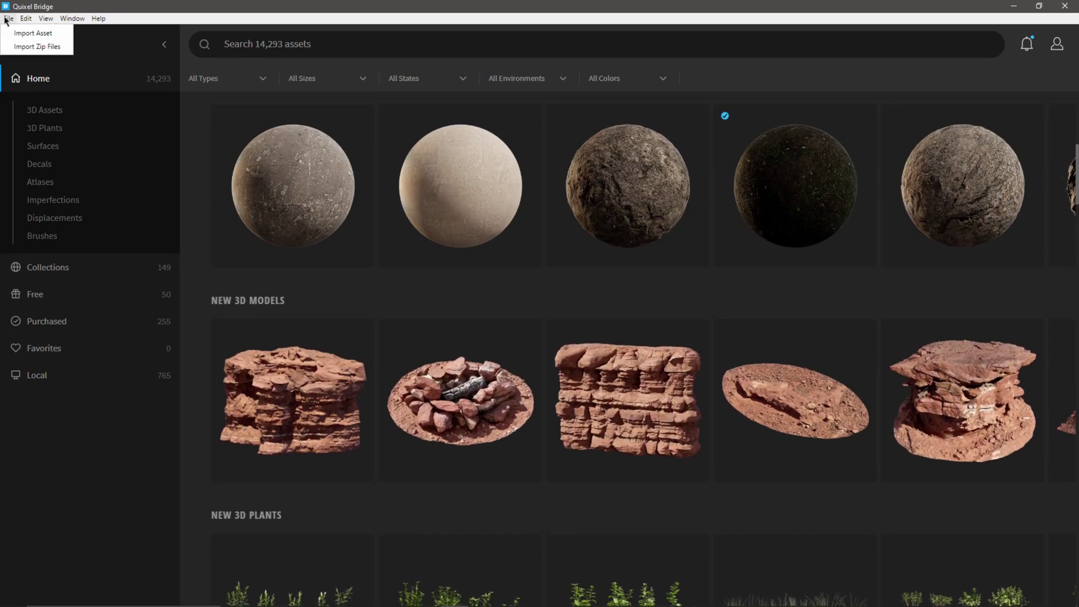
{"action": "left_click", "coordinate": [46, 37]}
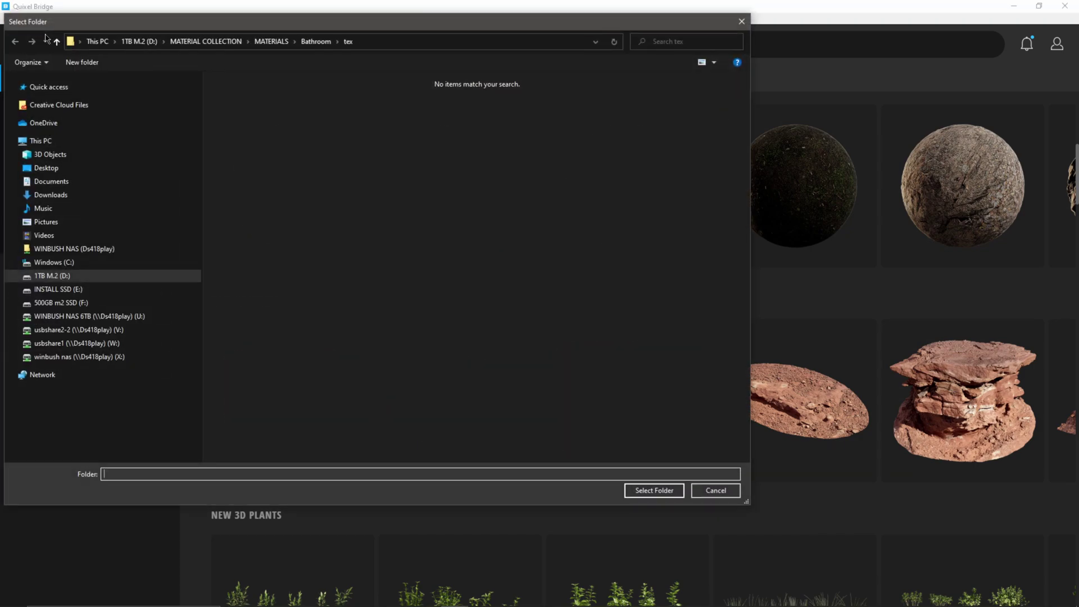
{"action": "left_click_drag", "start_coordinate": [347, 23], "coordinate": [446, 39]}
{"action": "left_click", "coordinate": [371, 58]}
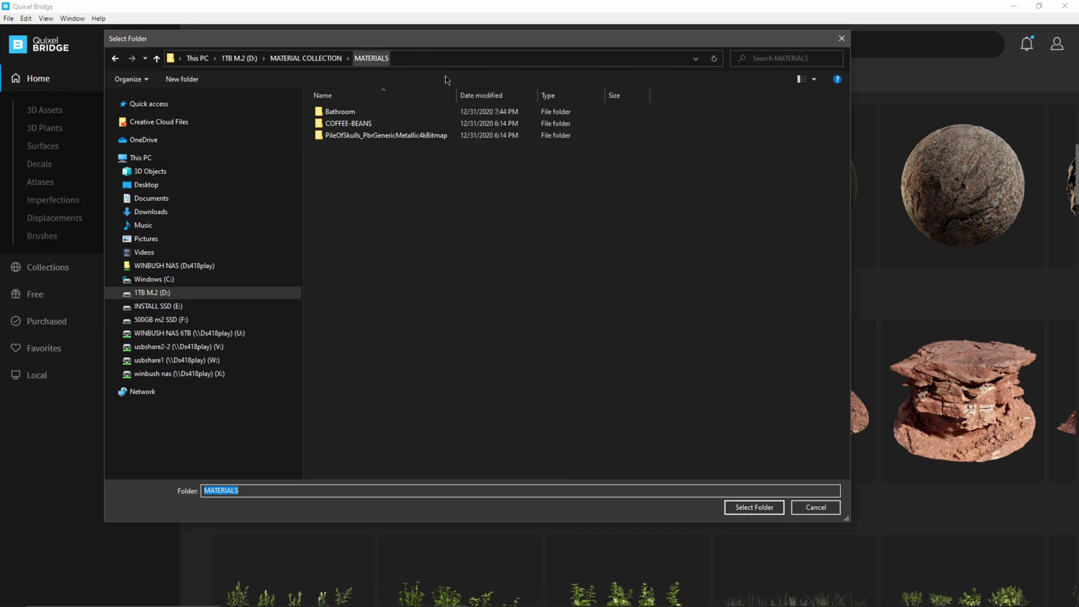
{"action": "double_click", "coordinate": [356, 125]}
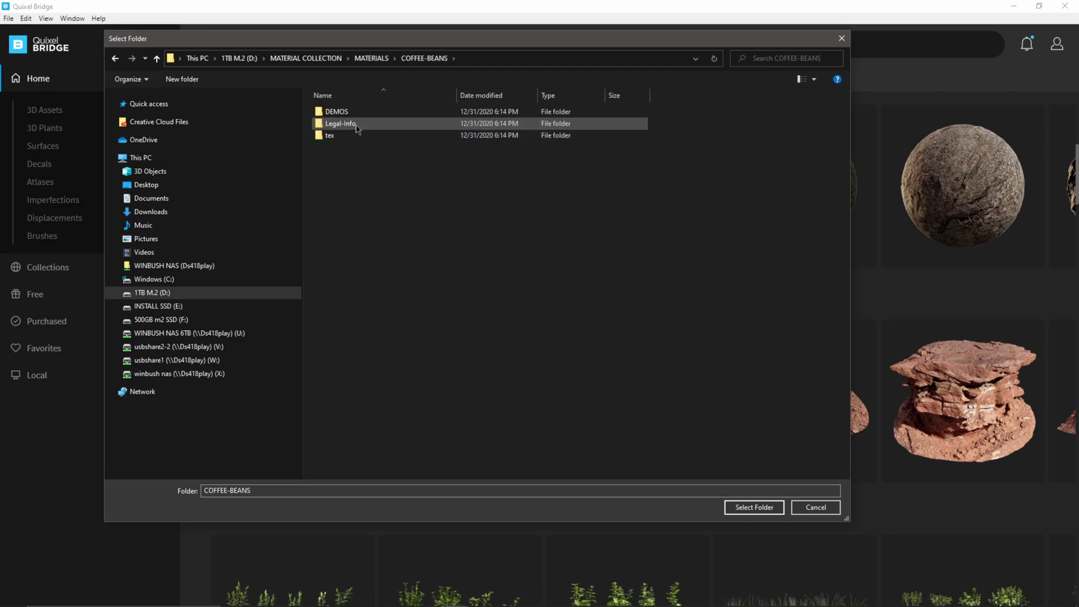
{"action": "left_click", "coordinate": [350, 140]}
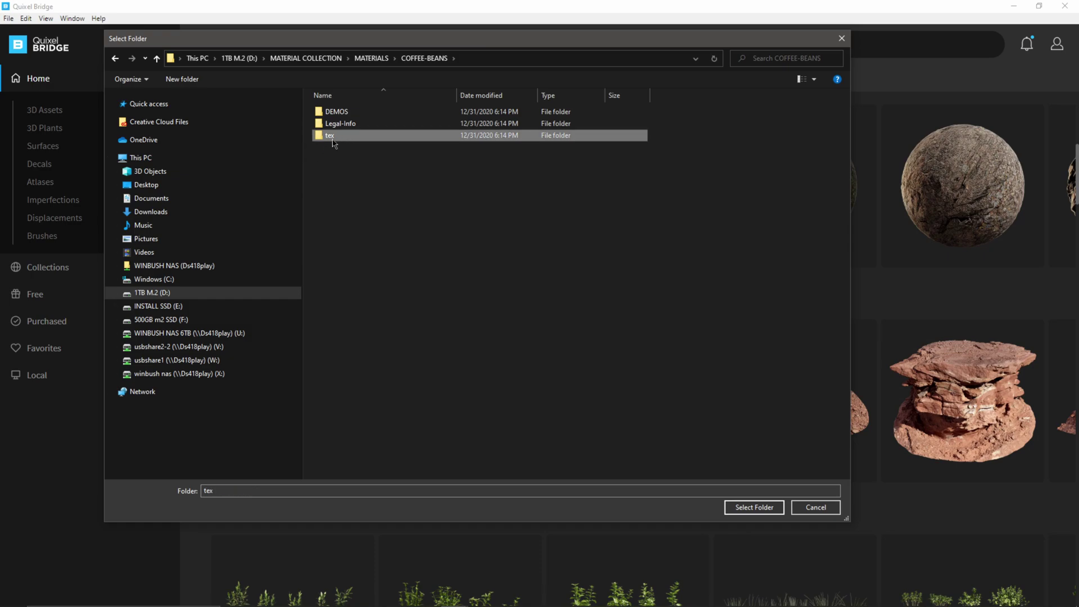
{"action": "double_click", "coordinate": [332, 139]}
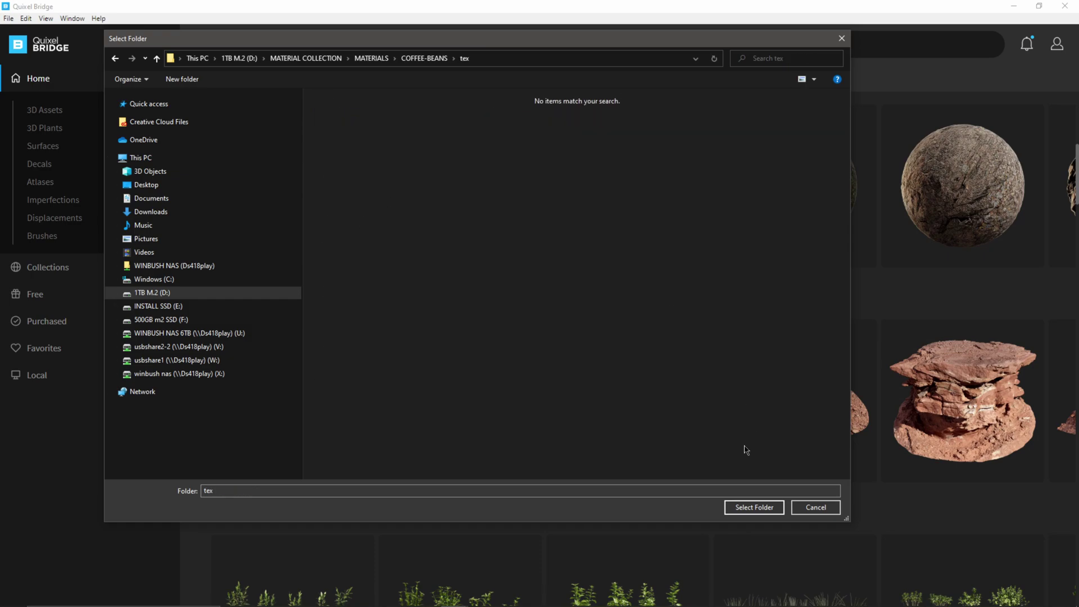
{"action": "left_click", "coordinate": [749, 508]}
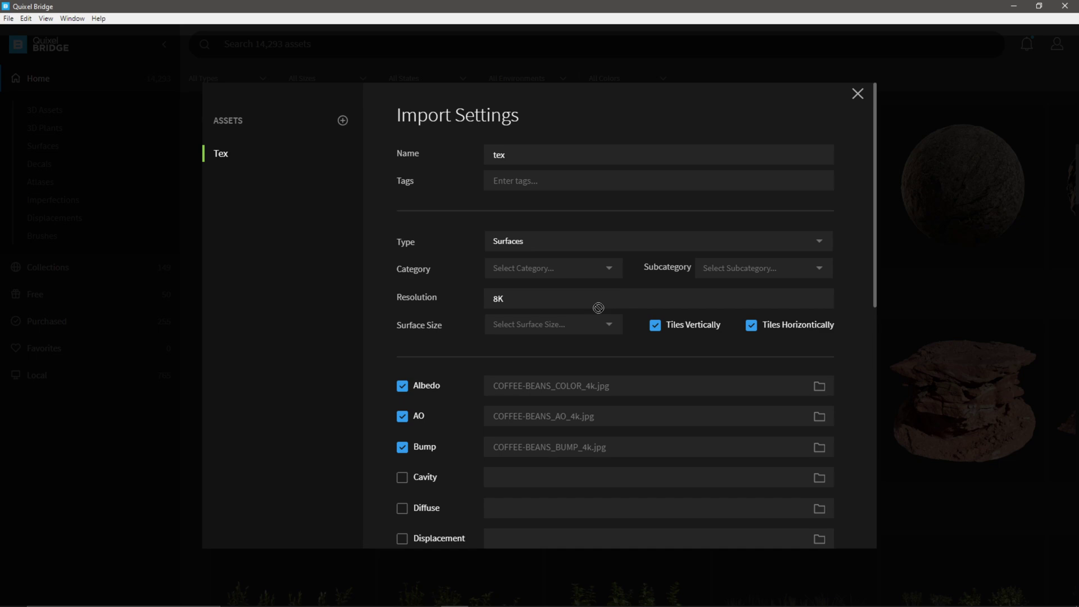
Rename the import asset from tex to Coffee, leaving the category unselected
{"action": "left_click_drag", "start_coordinate": [515, 161], "coordinate": [478, 157]}
{"action": "type", "text": "C"}
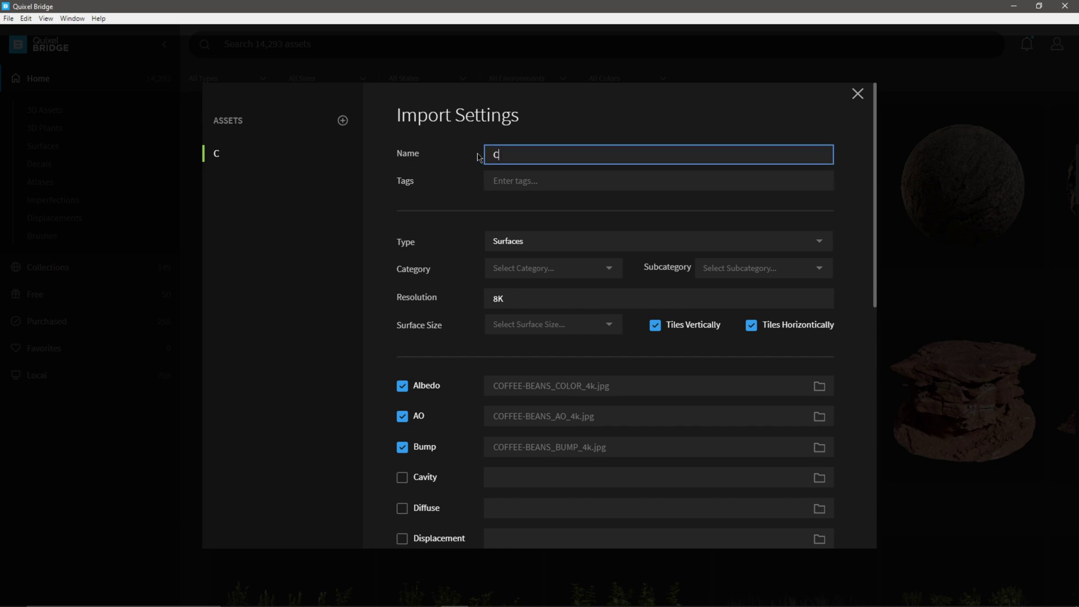
{"action": "type", "text": "offee"}
{"action": "left_click", "coordinate": [453, 251]}
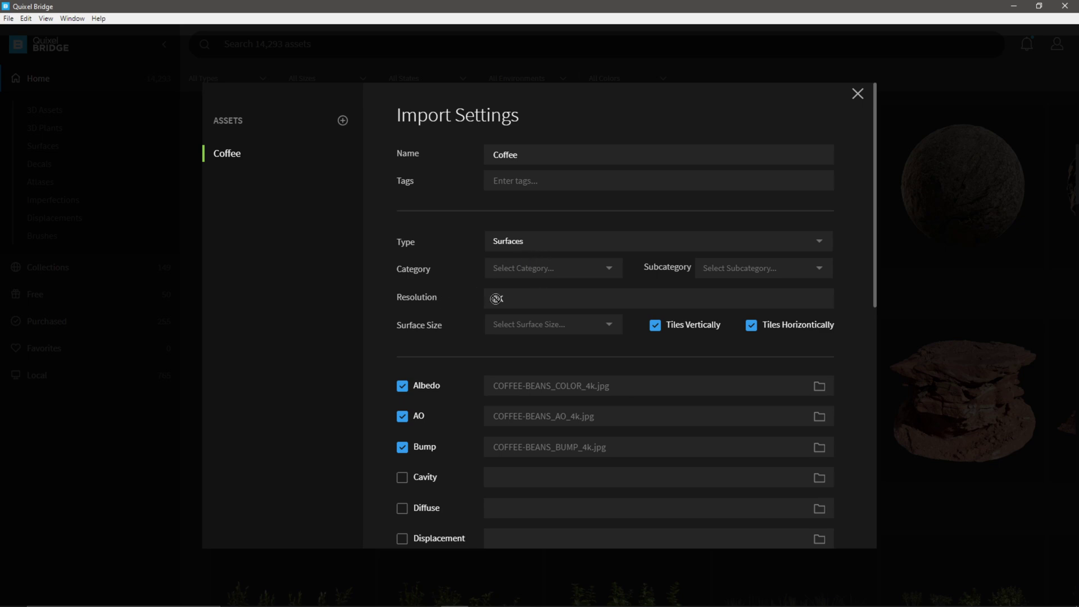
{"action": "left_click", "coordinate": [555, 271]}
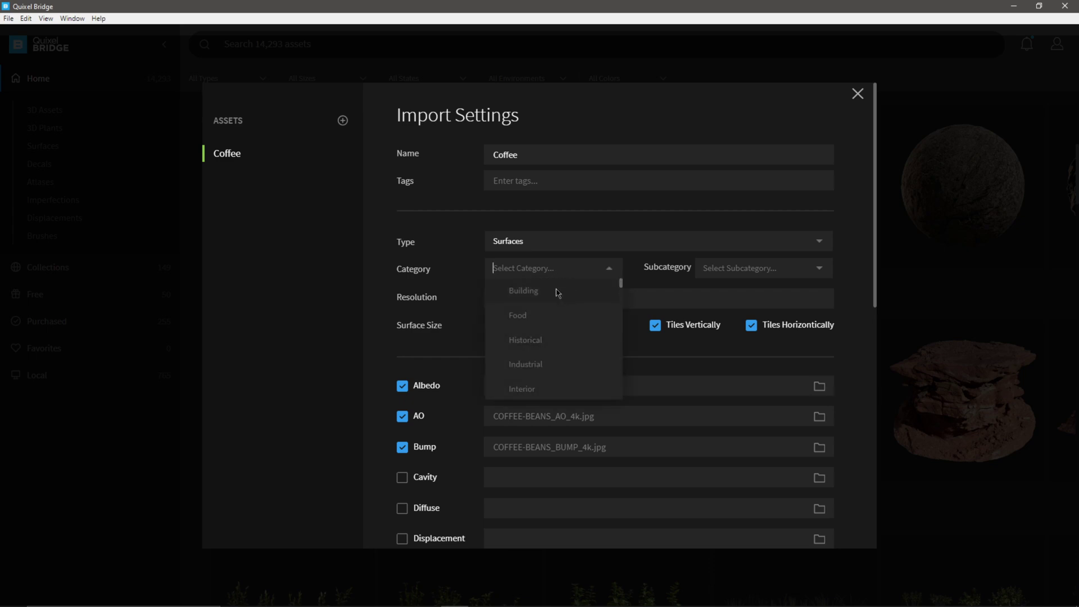
{"action": "left_click", "coordinate": [436, 273]}
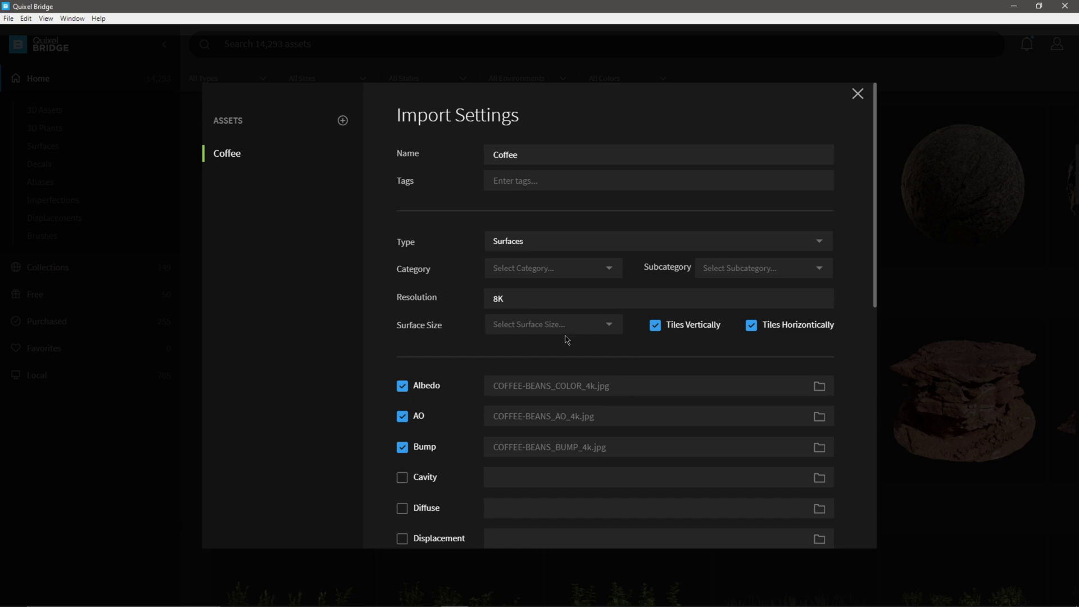
{"action": "scroll", "coordinate": [571, 337], "scroll_direction": "down", "scroll_amount": 3}
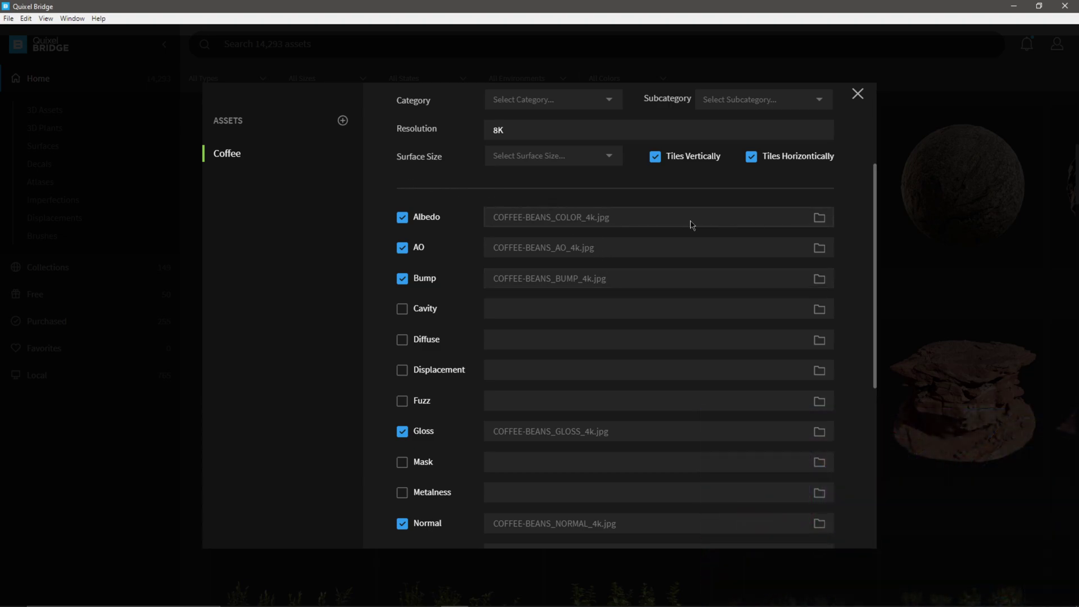
Assign COFFEE-BEANS COLOR_8k, AO_8k and BUMP_8k to the Albedo, AO and Bump maps
{"action": "left_click", "coordinate": [819, 218]}
{"action": "left_click_drag", "start_coordinate": [417, 138], "coordinate": [472, 155]}
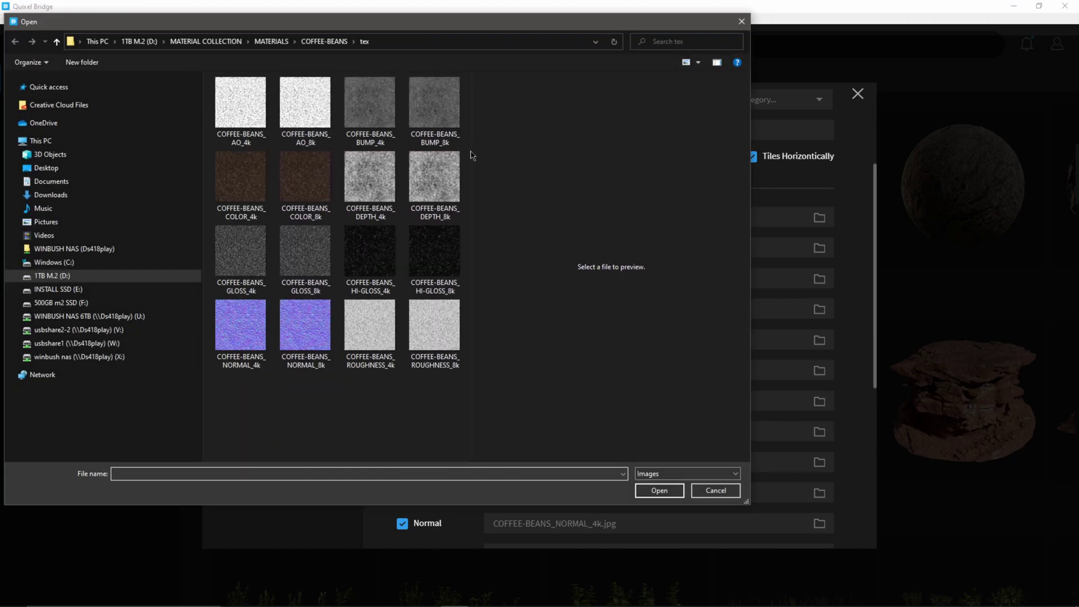
{"action": "left_click", "coordinate": [313, 221]}
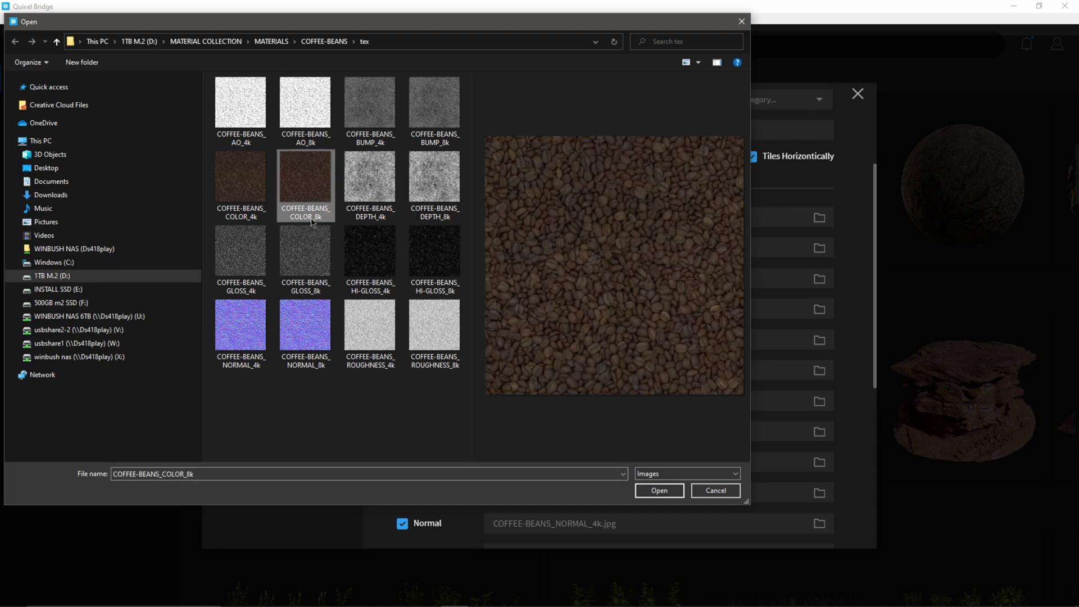
{"action": "left_click", "coordinate": [655, 490]}
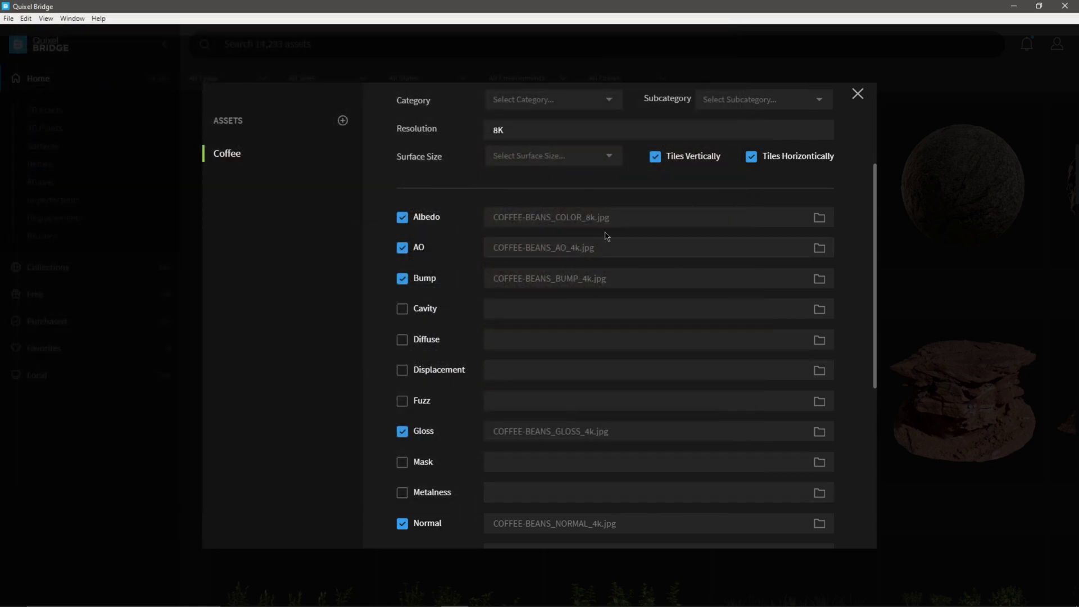
{"action": "left_click", "coordinate": [820, 249]}
{"action": "left_click", "coordinate": [305, 107]}
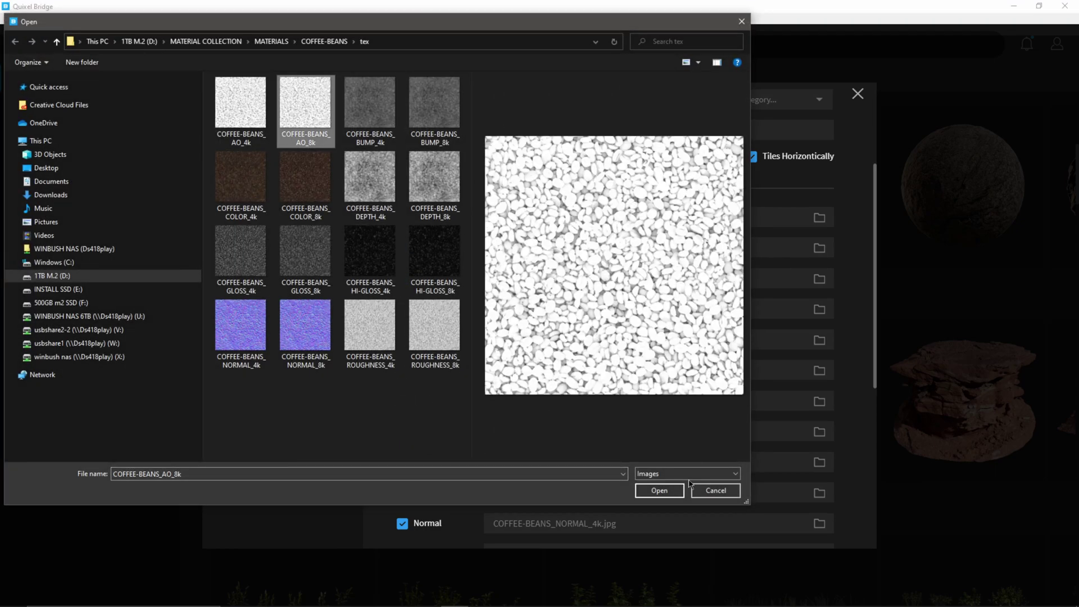
{"action": "left_click", "coordinate": [672, 490]}
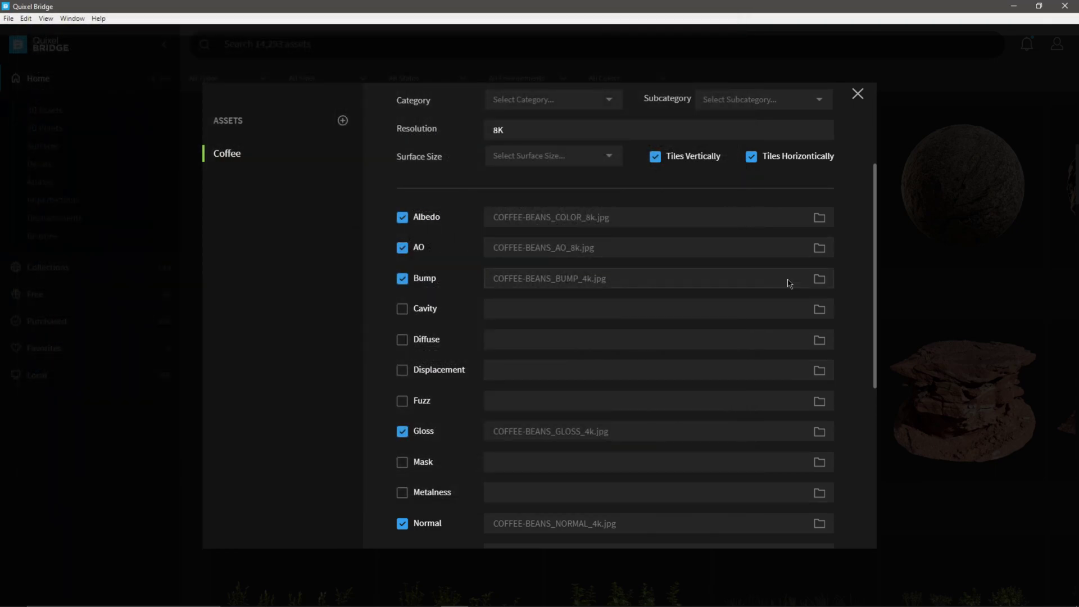
{"action": "left_click", "coordinate": [819, 279]}
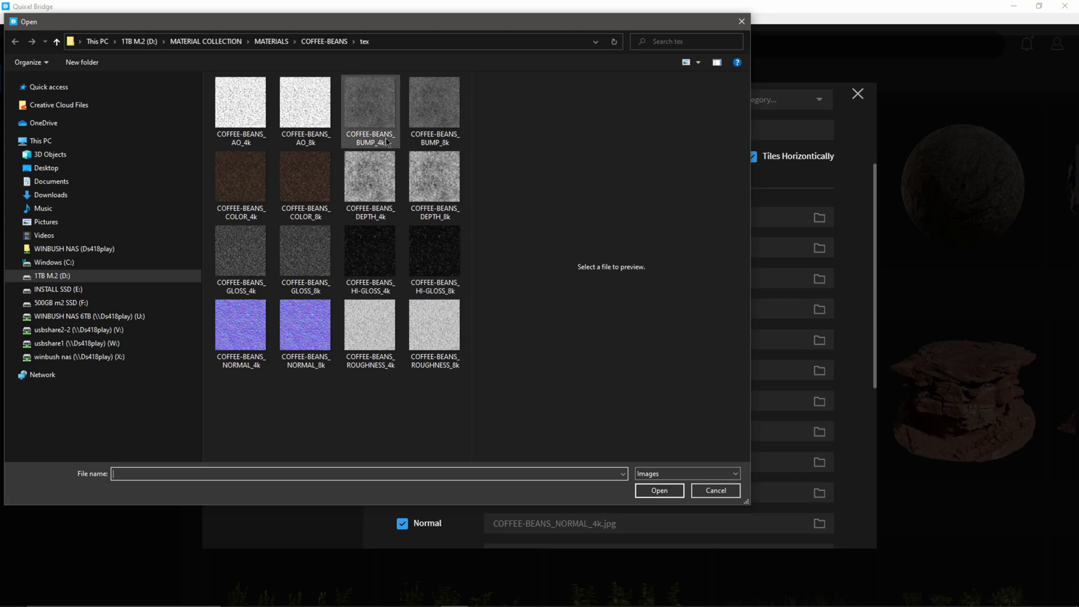
{"action": "left_click", "coordinate": [435, 102]}
{"action": "left_click", "coordinate": [659, 490]}
Assign the 8k gloss, NORMAL_8k and ROUGHNESS_8k textures to Gloss, Normal and Roughness
{"action": "scroll", "coordinate": [471, 350], "scroll_direction": "down", "scroll_amount": 1}
{"action": "scroll", "coordinate": [471, 351], "scroll_direction": "down", "scroll_amount": 1}
{"action": "left_click", "coordinate": [819, 375]}
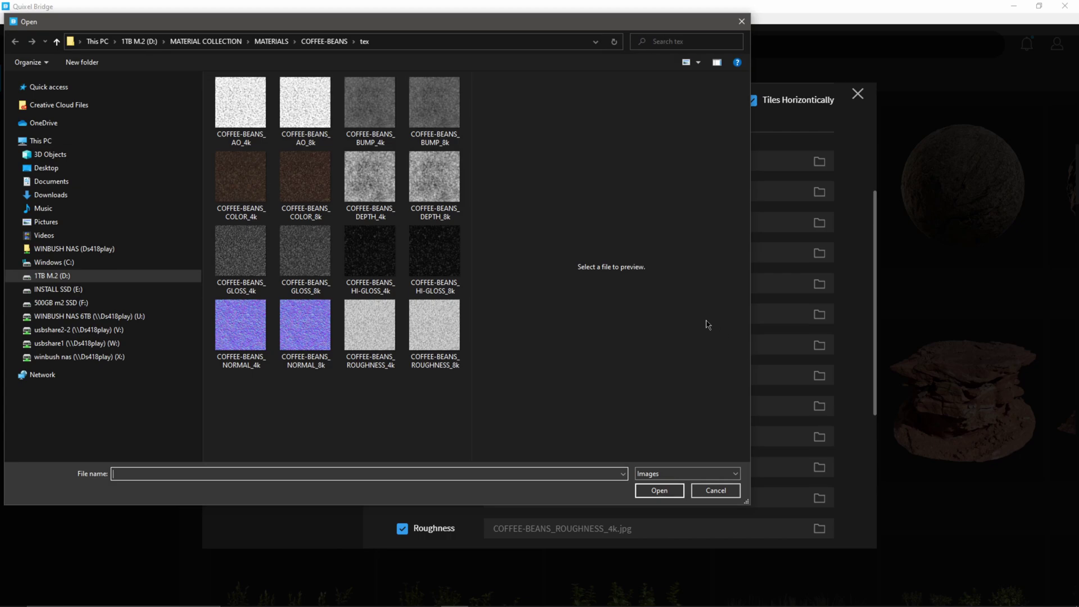
{"action": "double_click", "coordinate": [309, 260]}
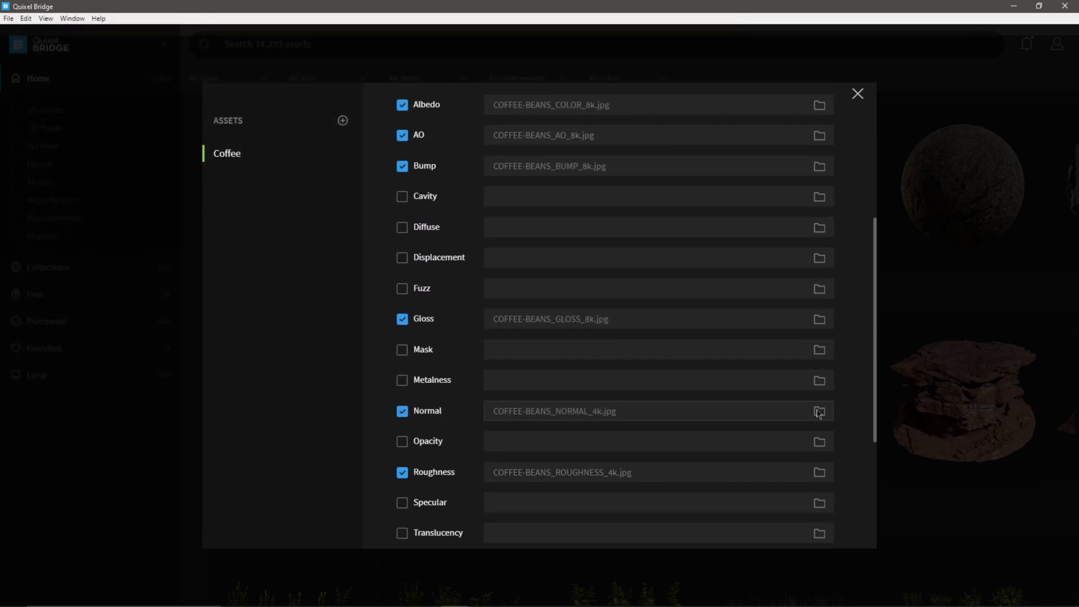
{"action": "left_click", "coordinate": [818, 413]}
{"action": "left_click", "coordinate": [300, 340]}
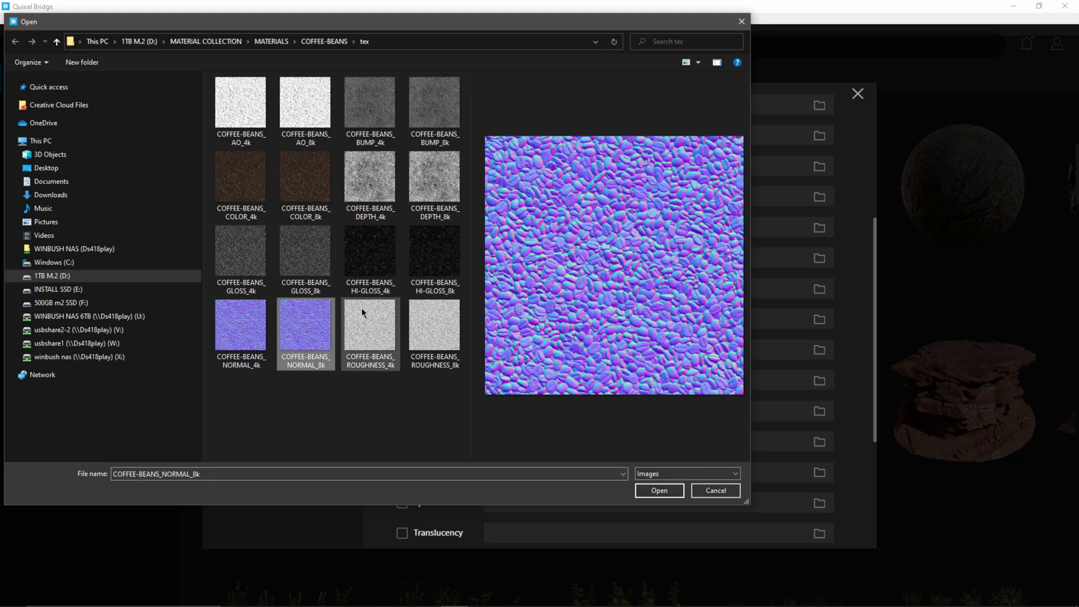
{"action": "left_click", "coordinate": [664, 491]}
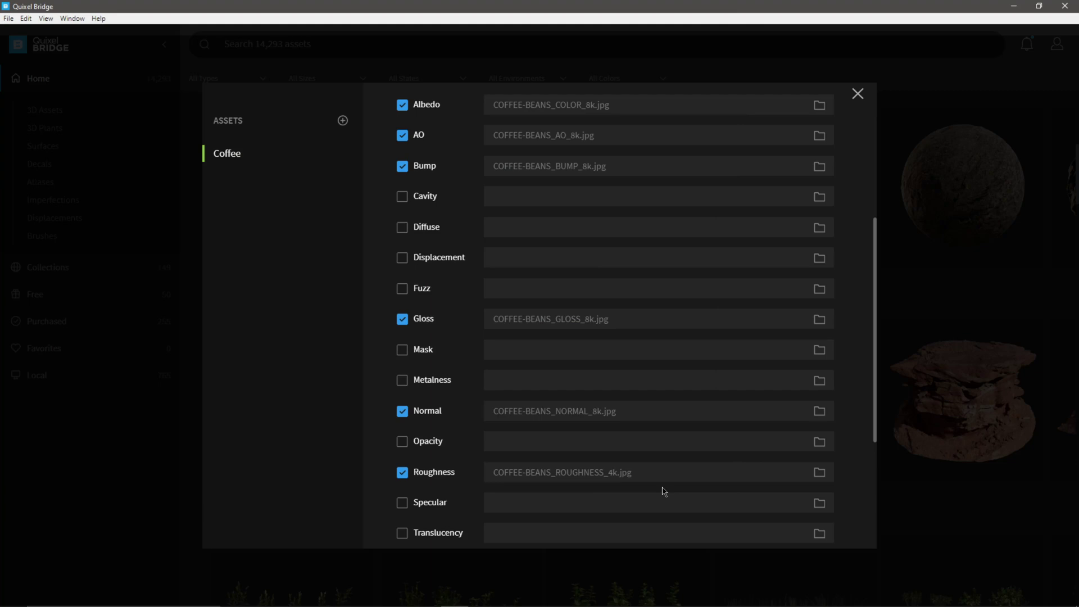
{"action": "left_click", "coordinate": [820, 474]}
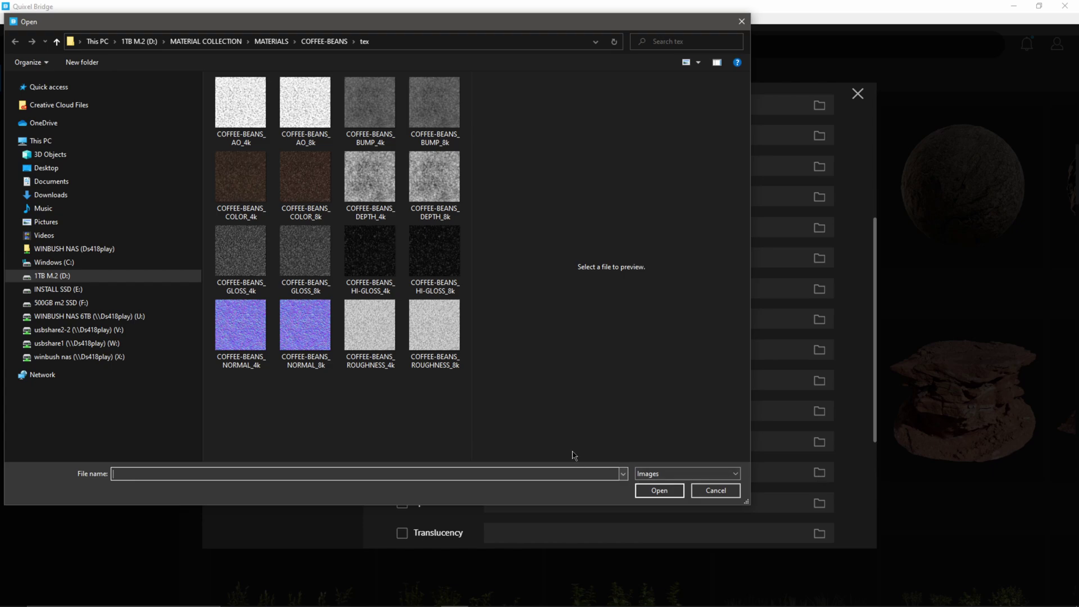
{"action": "left_click", "coordinate": [444, 343]}
{"action": "left_click", "coordinate": [659, 490]}
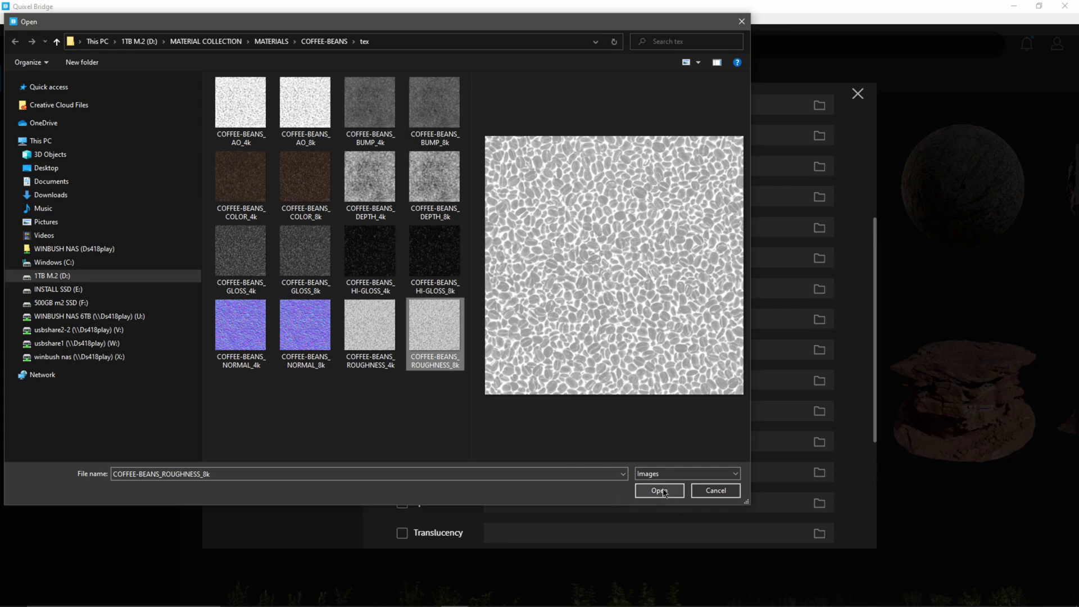
Enable the Displacement map and assign COFFEE-BEANS_DEPTH_8k to it
{"action": "scroll", "coordinate": [650, 448], "scroll_direction": "down", "scroll_amount": 1}
{"action": "scroll", "coordinate": [649, 448], "scroll_direction": "up", "scroll_amount": 5}
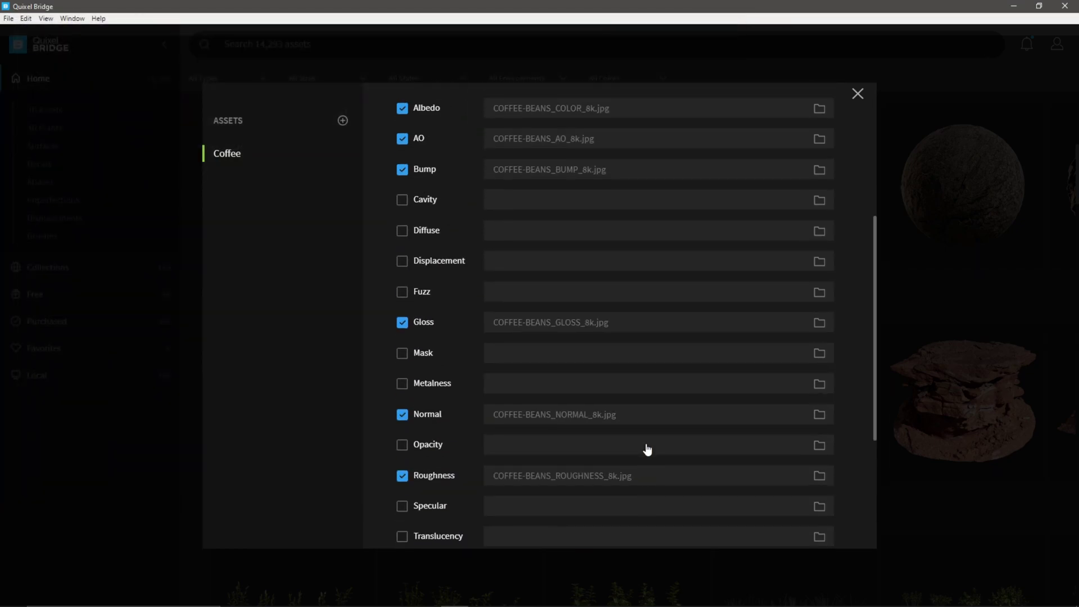
{"action": "scroll", "coordinate": [646, 448], "scroll_direction": "down", "scroll_amount": 7}
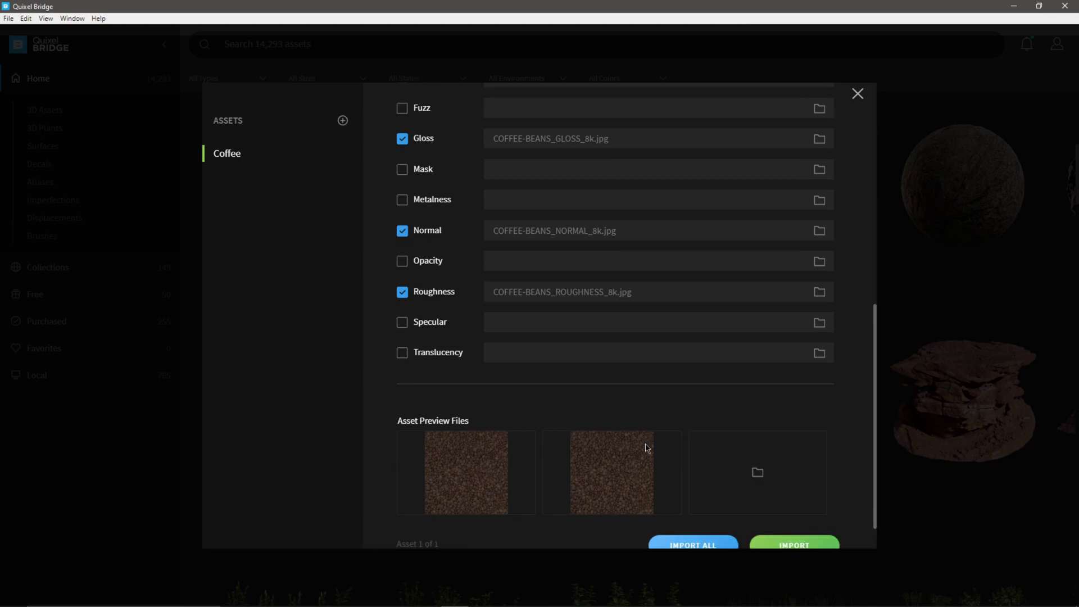
{"action": "scroll", "coordinate": [643, 446], "scroll_direction": "up", "scroll_amount": 3}
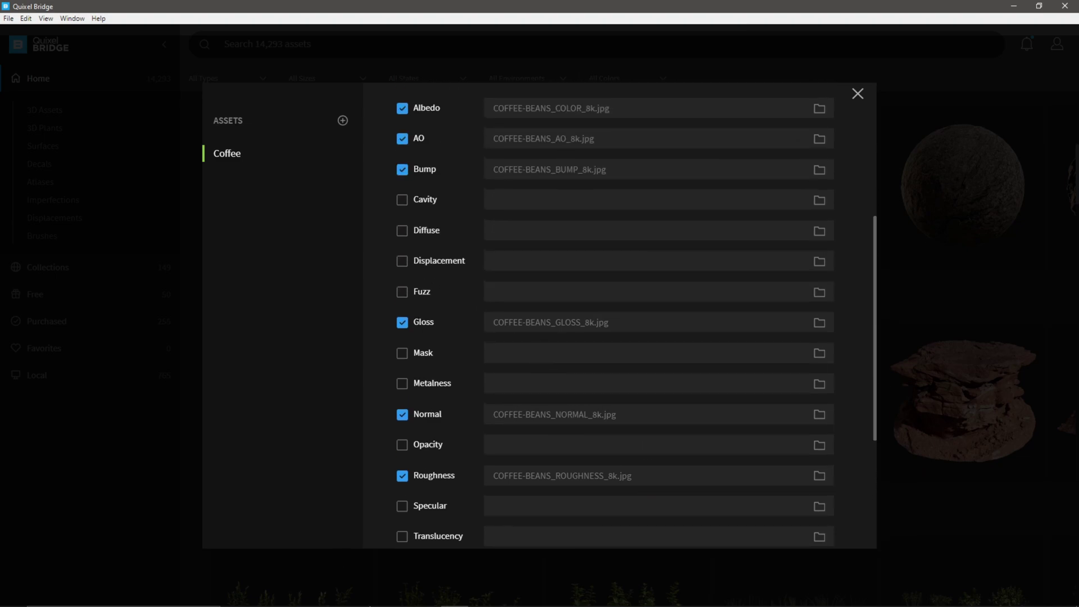
{"action": "left_click", "coordinate": [345, 596]}
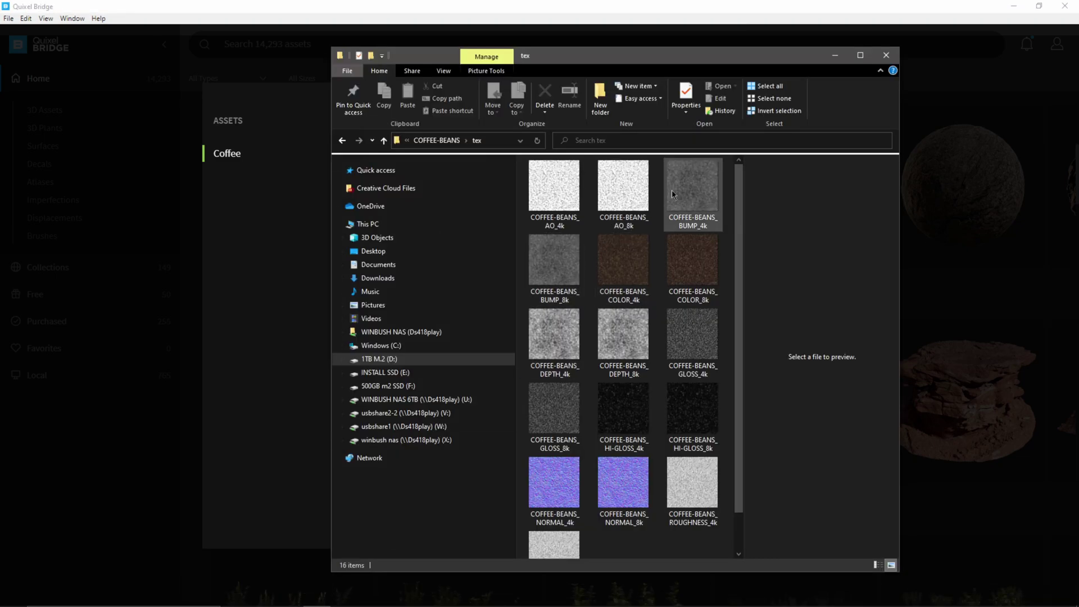
{"action": "scroll", "coordinate": [690, 479], "scroll_direction": "down", "scroll_amount": 1}
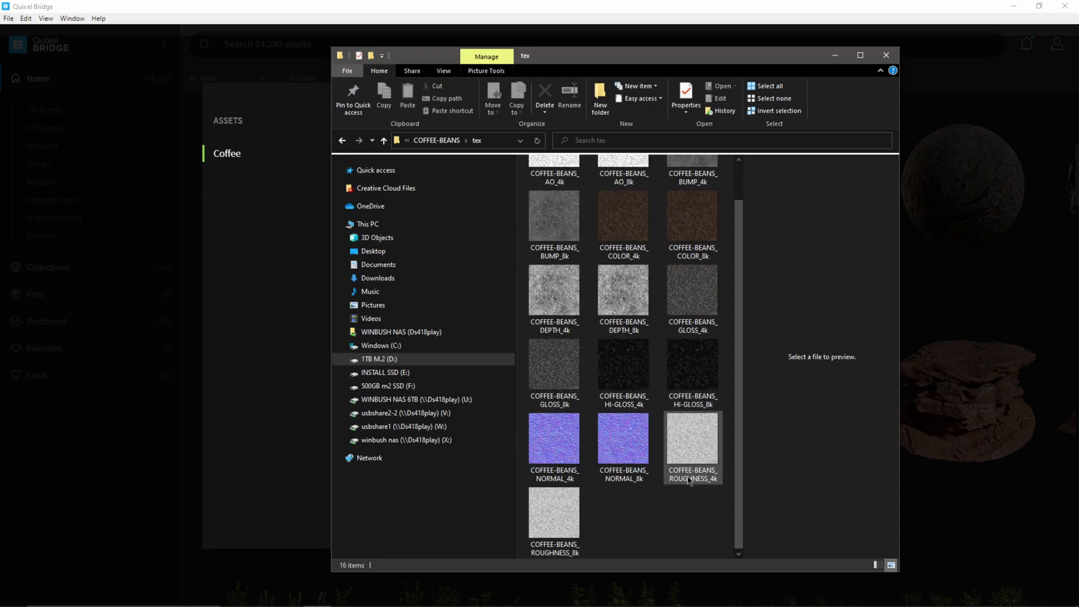
{"action": "left_click", "coordinate": [625, 300]}
{"action": "left_click", "coordinate": [275, 252]}
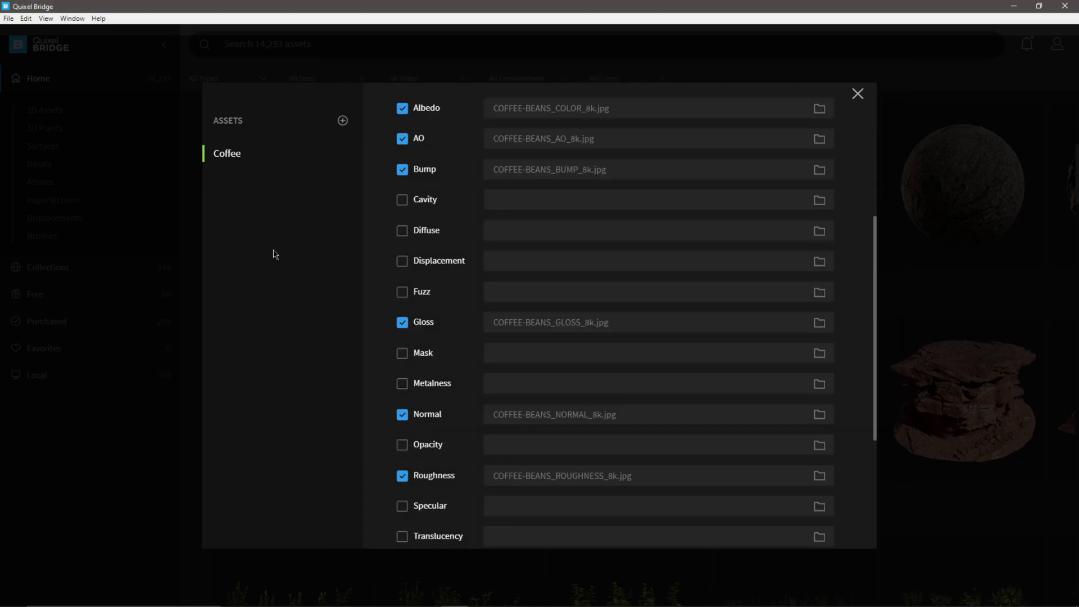
{"action": "left_click", "coordinate": [403, 261]}
{"action": "left_click", "coordinate": [443, 174]}
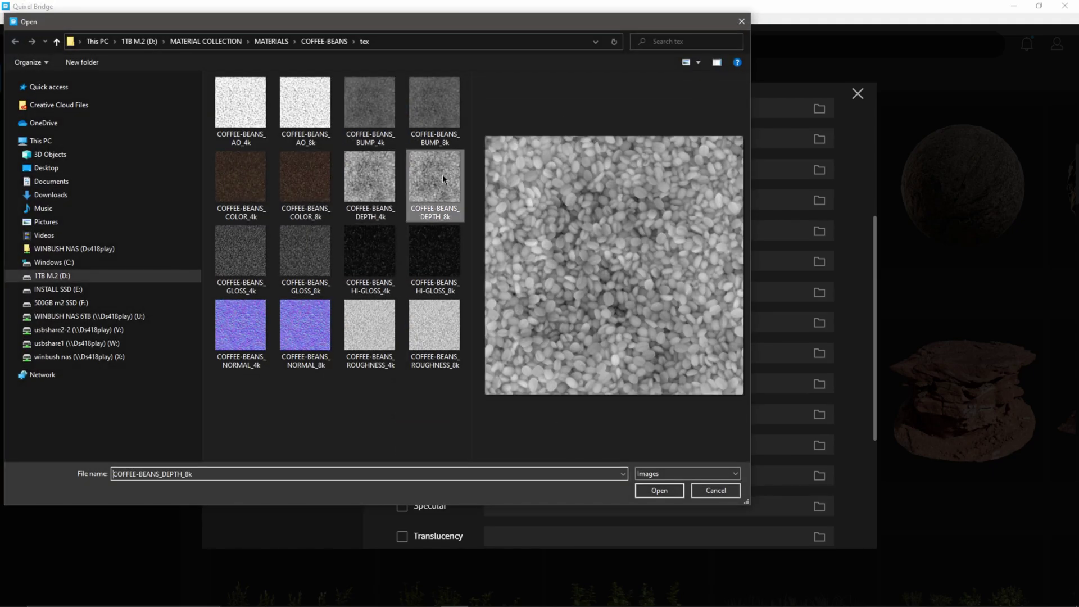
{"action": "left_click", "coordinate": [659, 490]}
Import the Coffee surface into Bridge
{"action": "scroll", "coordinate": [666, 298], "scroll_direction": "up", "scroll_amount": 5}
{"action": "scroll", "coordinate": [666, 298], "scroll_direction": "down", "scroll_amount": 5}
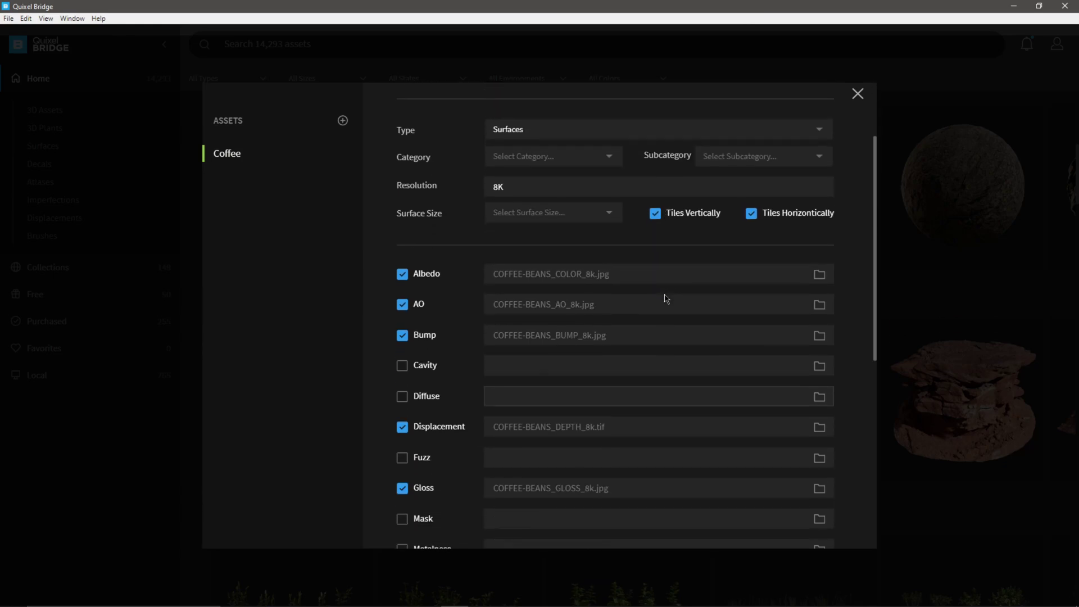
{"action": "scroll", "coordinate": [666, 299], "scroll_direction": "down", "scroll_amount": 1}
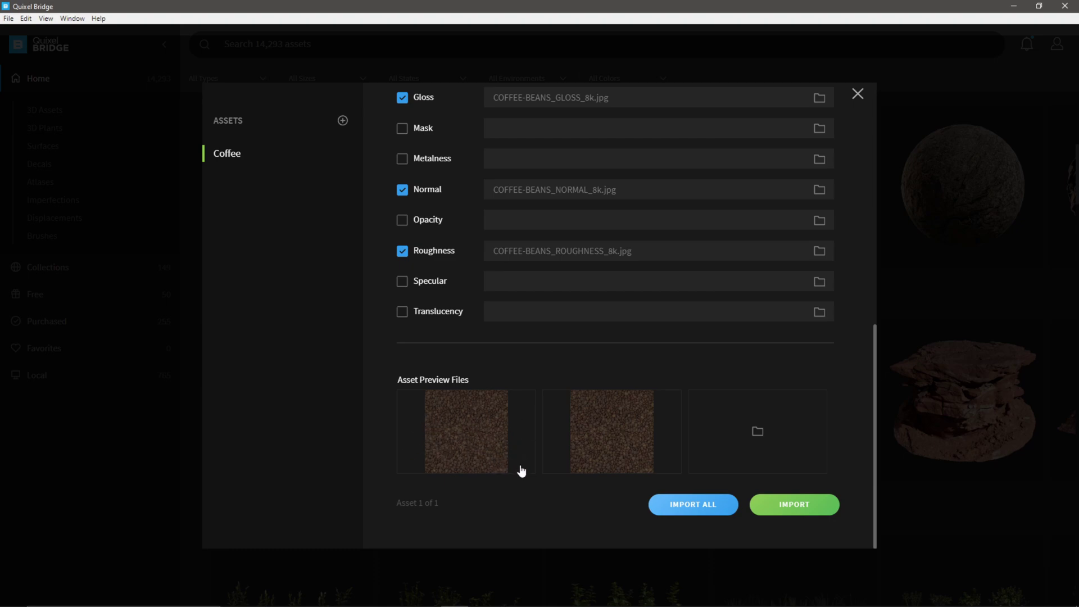
{"action": "left_click", "coordinate": [686, 504]}
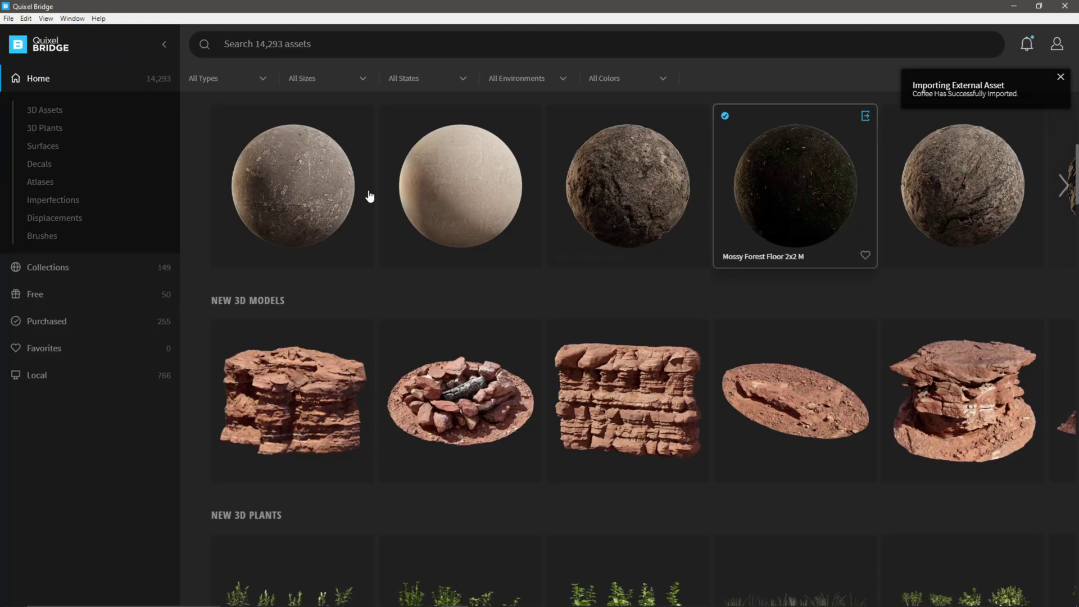
Launch Unreal Engine and choose a Blank Film, Television and Live Events template
{"action": "key", "text": "super"}
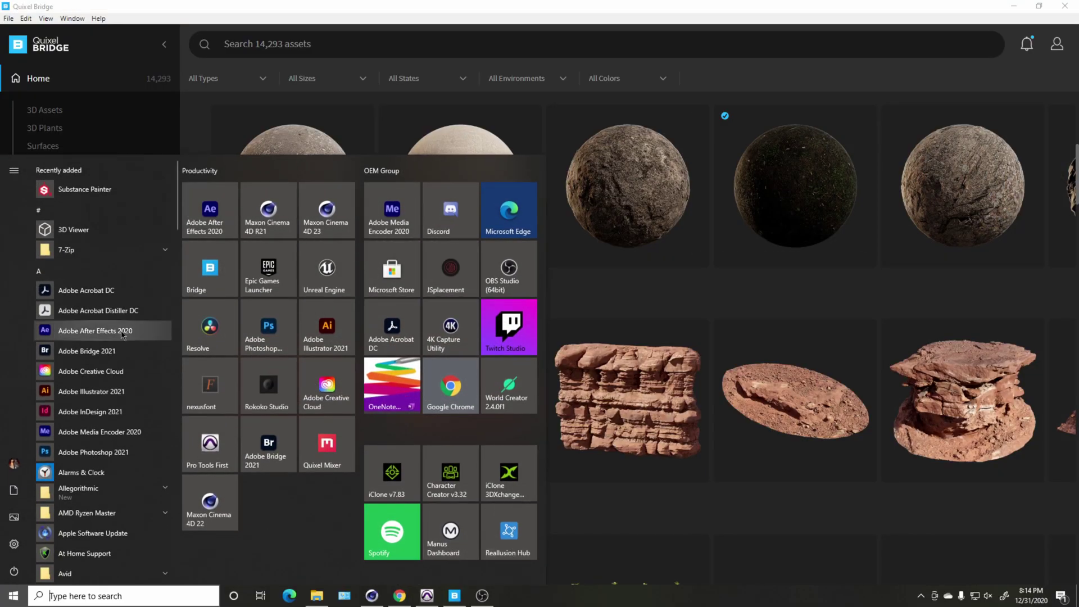
{"action": "key", "text": "Escape"}
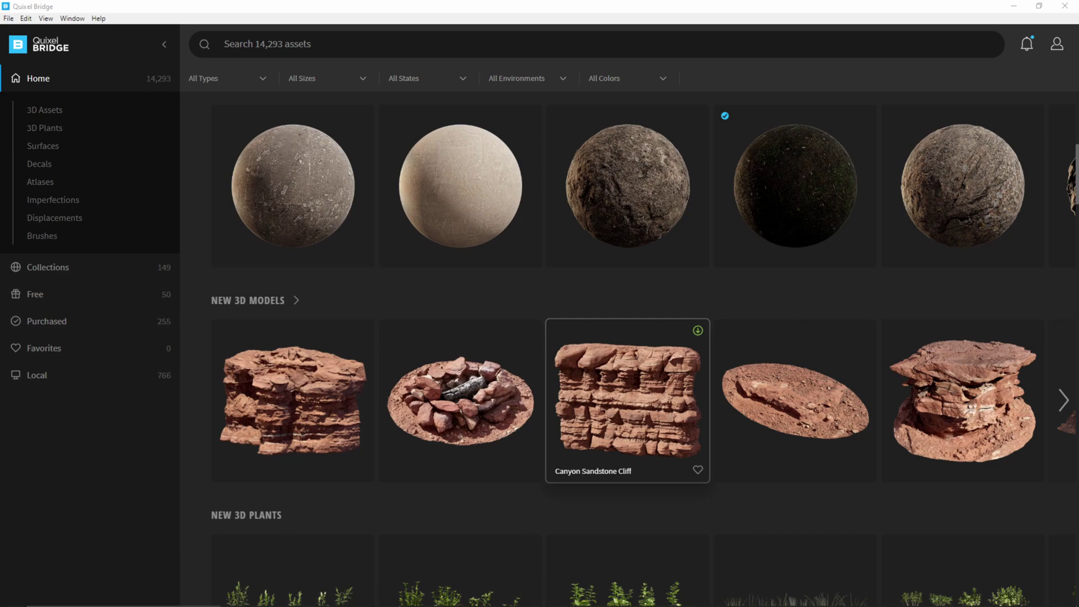
{"action": "left_click", "coordinate": [510, 595]}
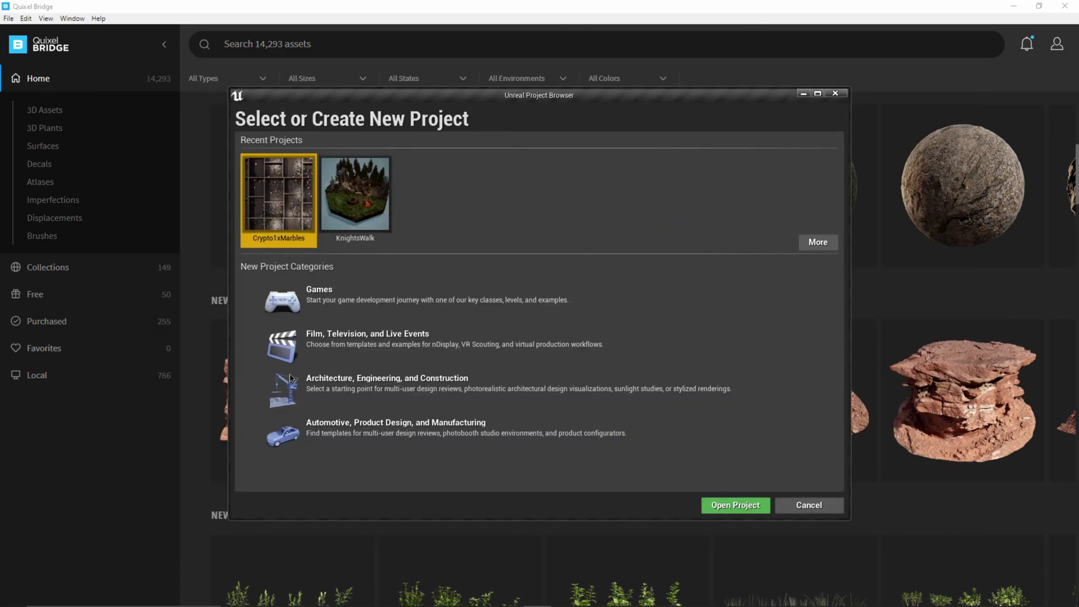
{"action": "left_click", "coordinate": [328, 349]}
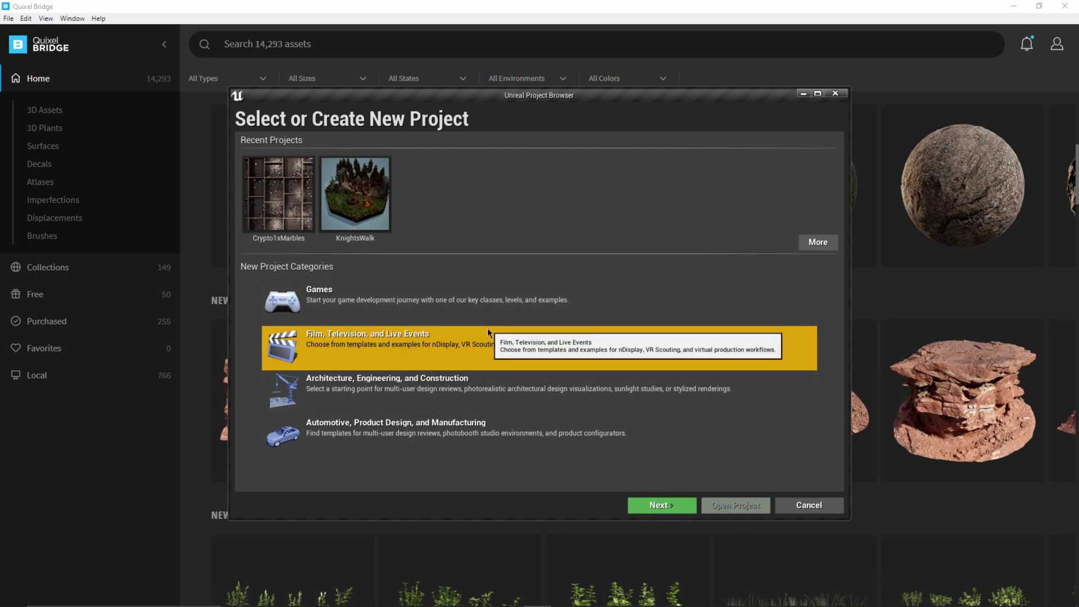
{"action": "left_click", "coordinate": [679, 504]}
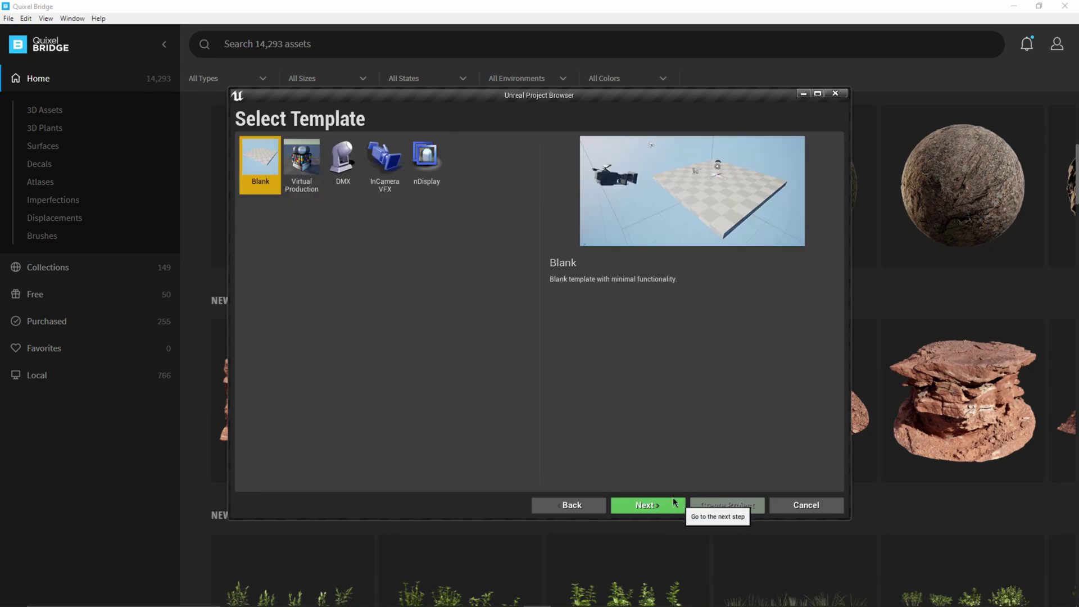
{"action": "left_click", "coordinate": [652, 502]}
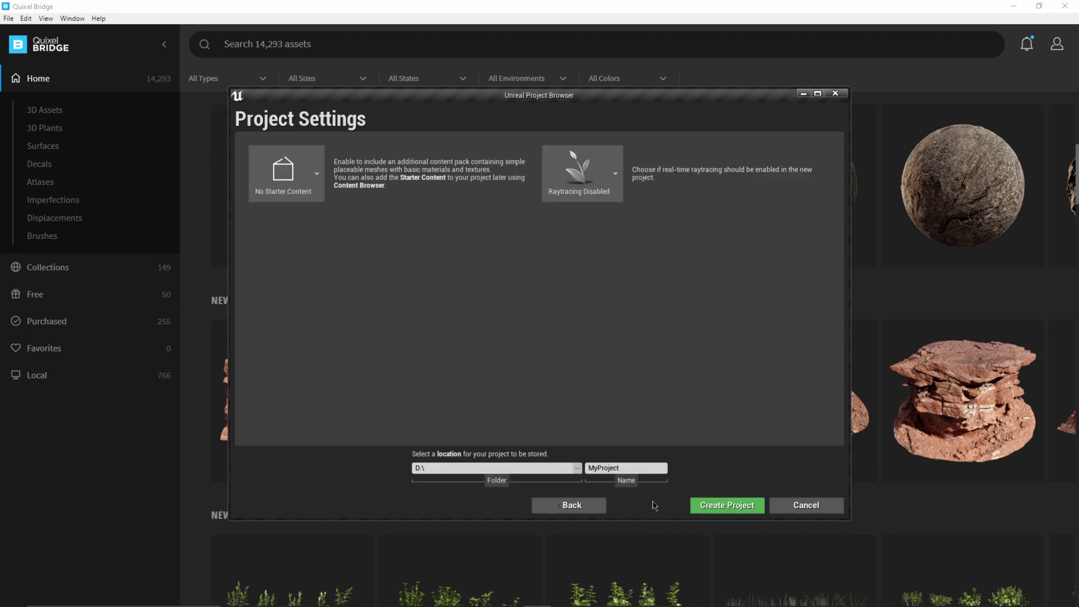
Name the project Tutorial, enable raytracing, and create it
{"action": "left_click", "coordinate": [630, 471]}
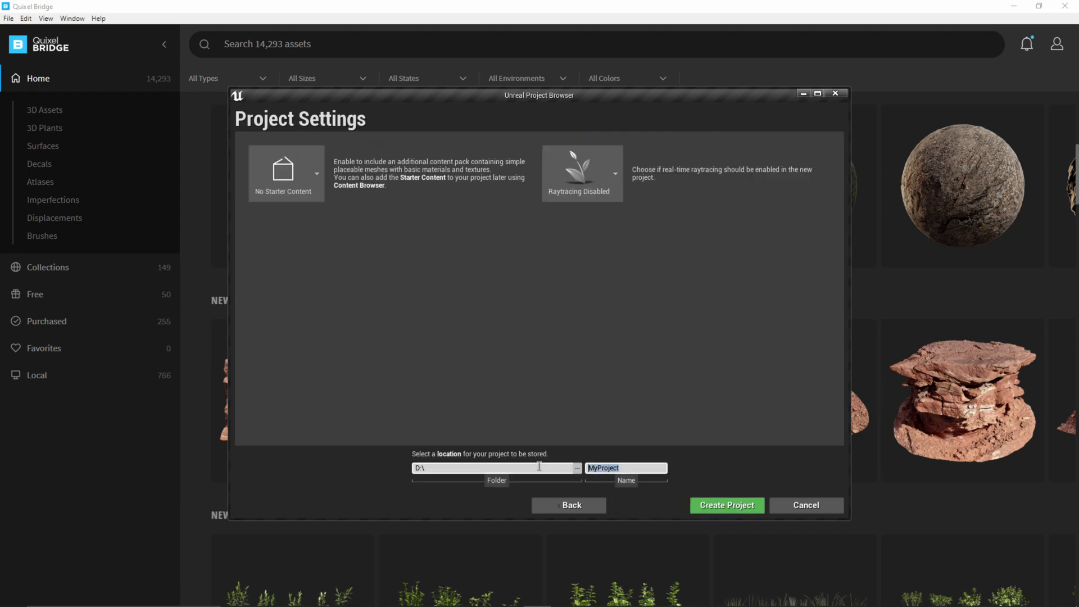
{"action": "type", "text": "Tu"}
{"action": "left_click", "coordinate": [570, 170]}
{"action": "left_click", "coordinate": [587, 239]}
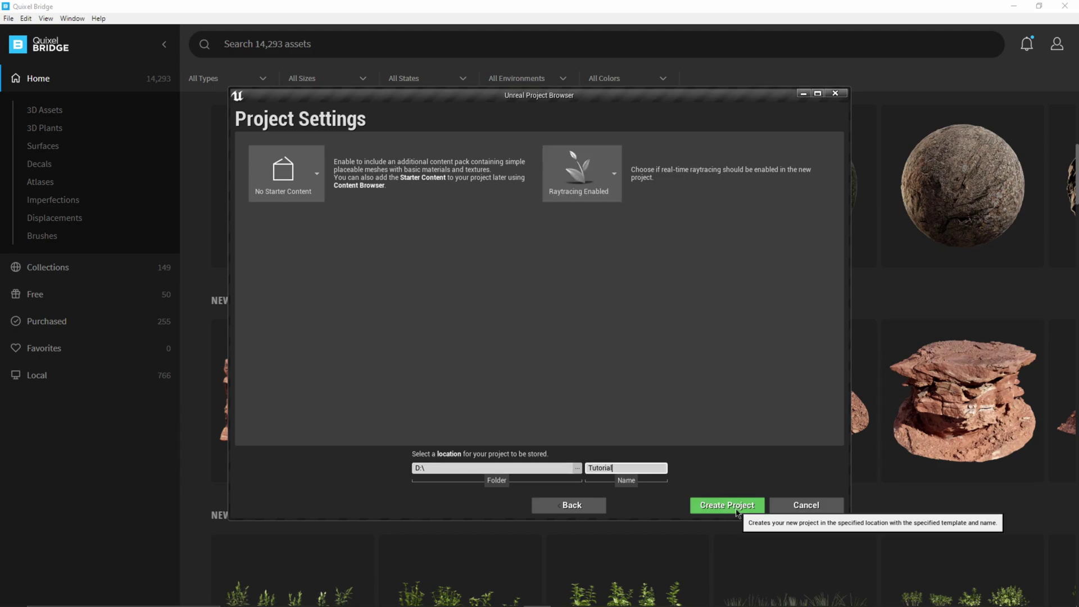
{"action": "left_click", "coordinate": [704, 504]}
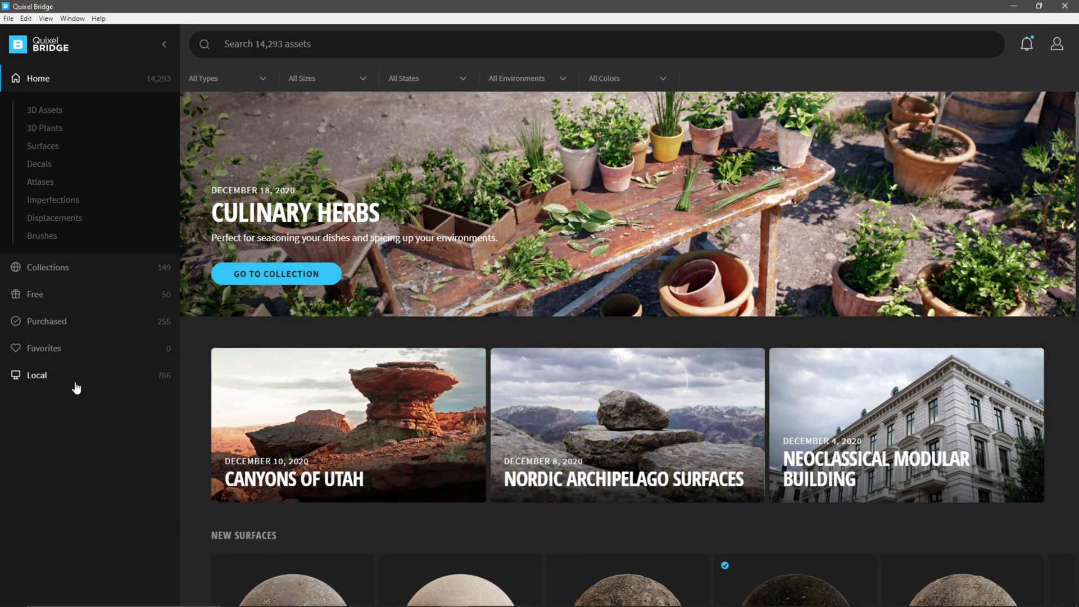
Open the Coffee asset from Bridge's Local > Imported assets
{"action": "left_click", "coordinate": [54, 382]}
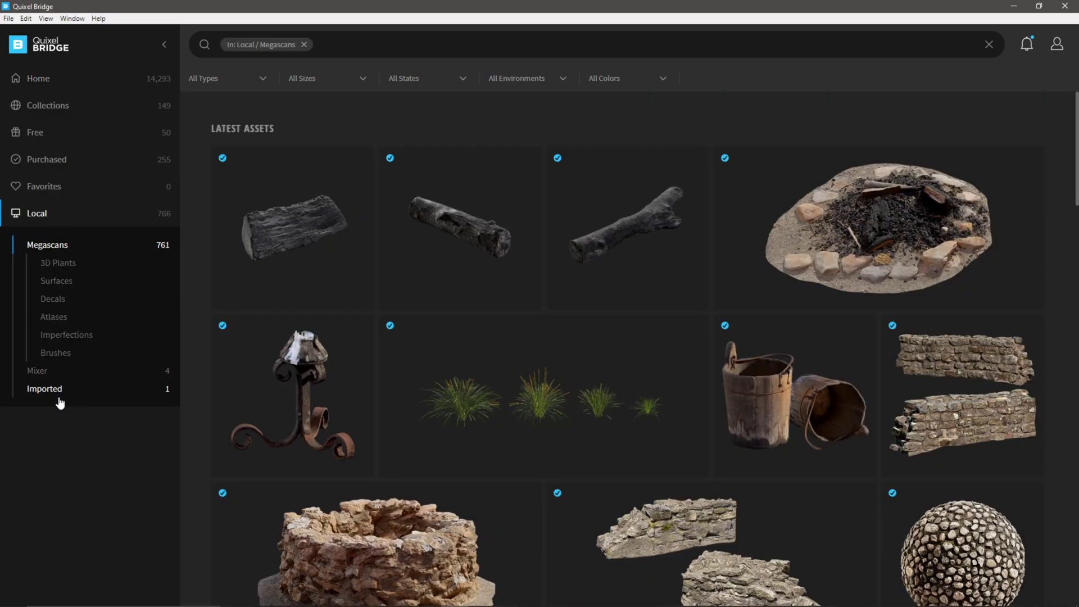
{"action": "left_click", "coordinate": [54, 390]}
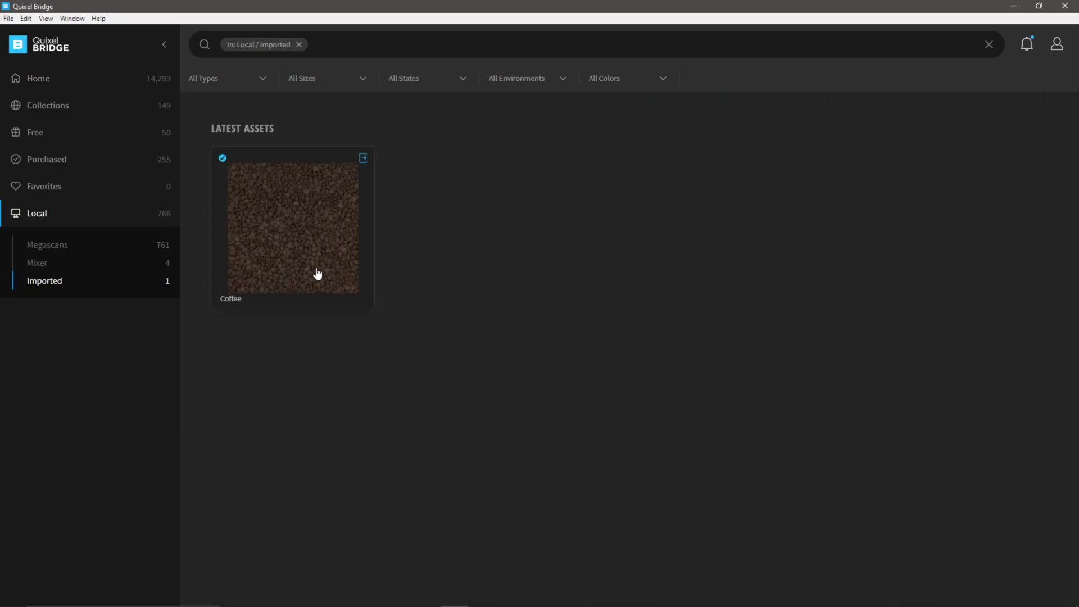
{"action": "left_click", "coordinate": [308, 229]}
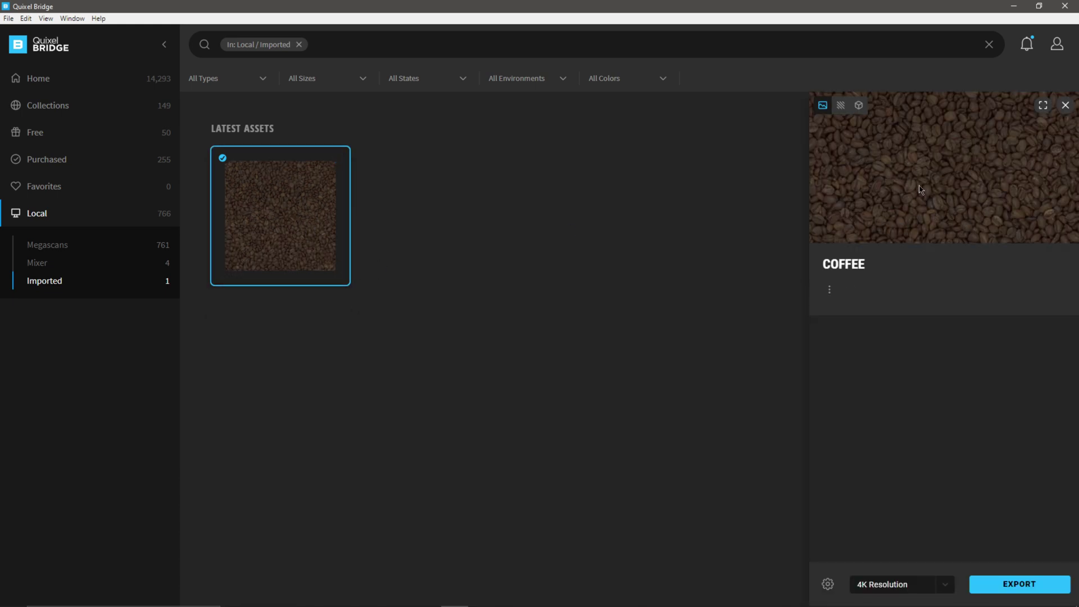
Set the Coffee export resolution to 8K
{"action": "left_click", "coordinate": [925, 589]}
{"action": "left_click", "coordinate": [914, 560]}
{"action": "left_click", "coordinate": [917, 587]}
{"action": "left_click", "coordinate": [896, 590]}
{"action": "left_click", "coordinate": [895, 590]}
{"action": "left_click", "coordinate": [897, 522]}
{"action": "left_click", "coordinate": [898, 593]}
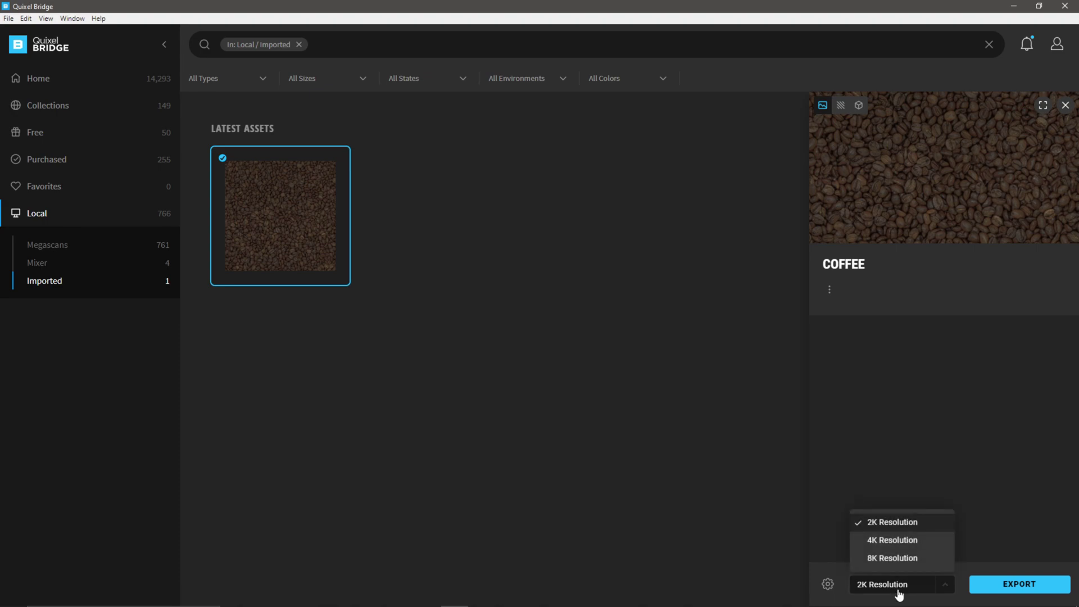
{"action": "left_click", "coordinate": [890, 559]}
{"action": "left_click", "coordinate": [830, 590]}
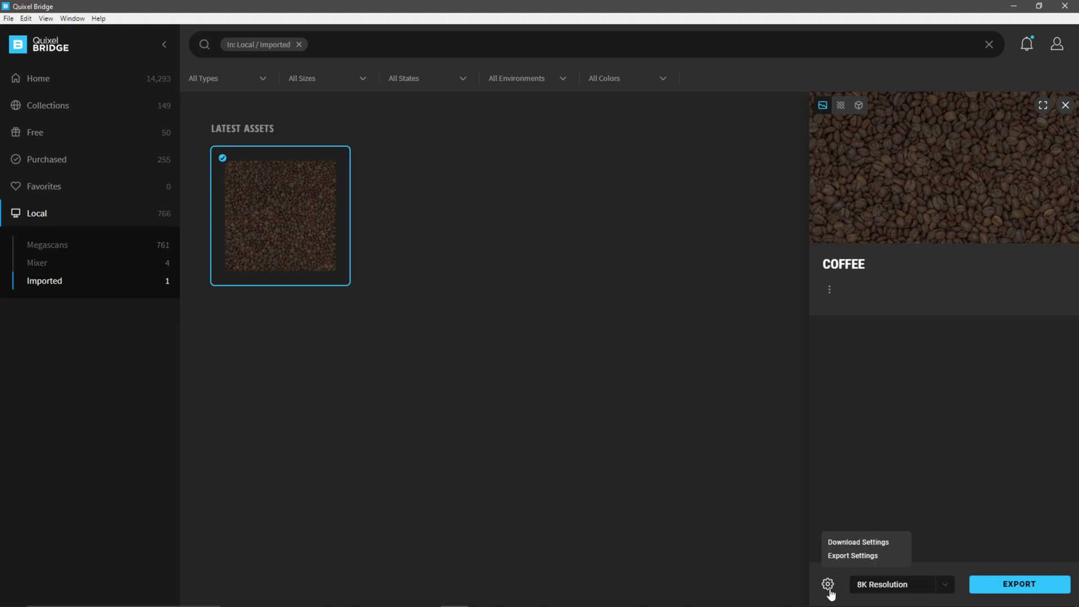
Open Export Settings and review the export target list, keeping Unreal Engine
{"action": "left_click", "coordinate": [849, 556]}
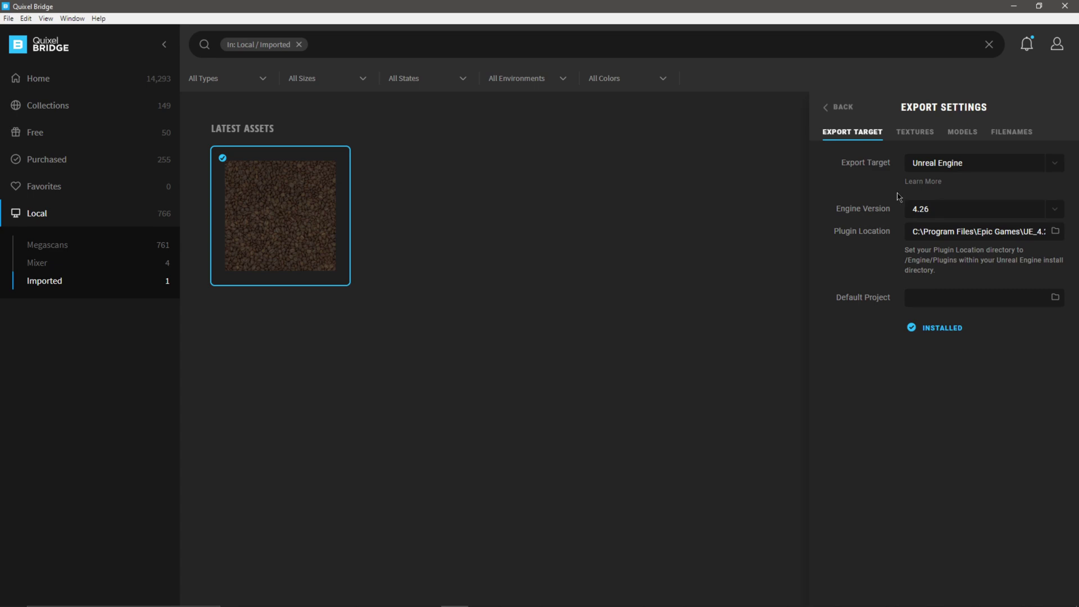
{"action": "left_click", "coordinate": [959, 168]}
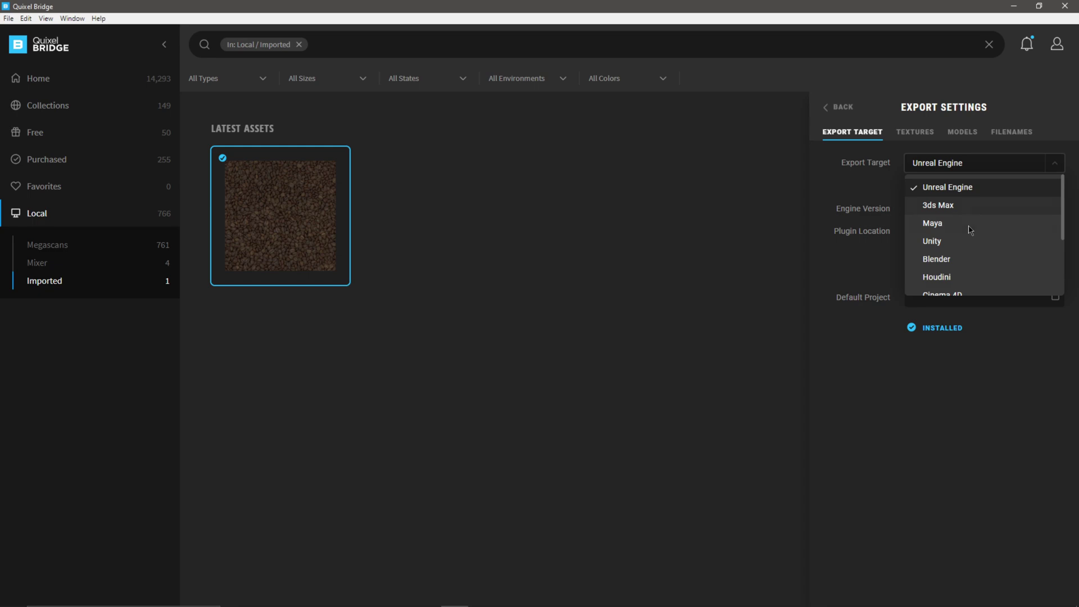
{"action": "scroll", "coordinate": [975, 264], "scroll_direction": "down", "scroll_amount": 3}
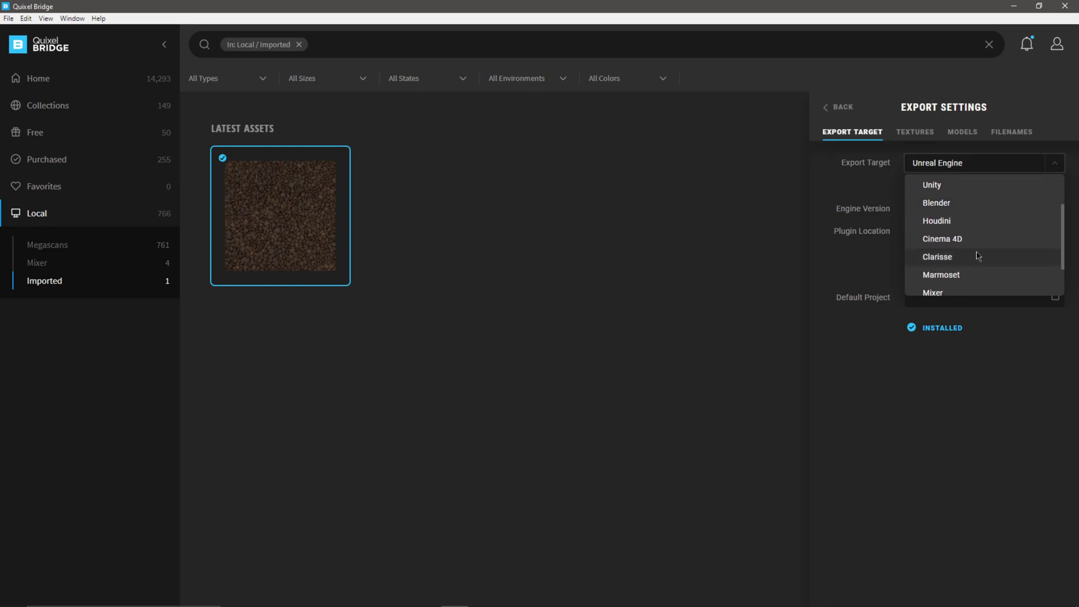
{"action": "scroll", "coordinate": [987, 251], "scroll_direction": "up", "scroll_amount": 3}
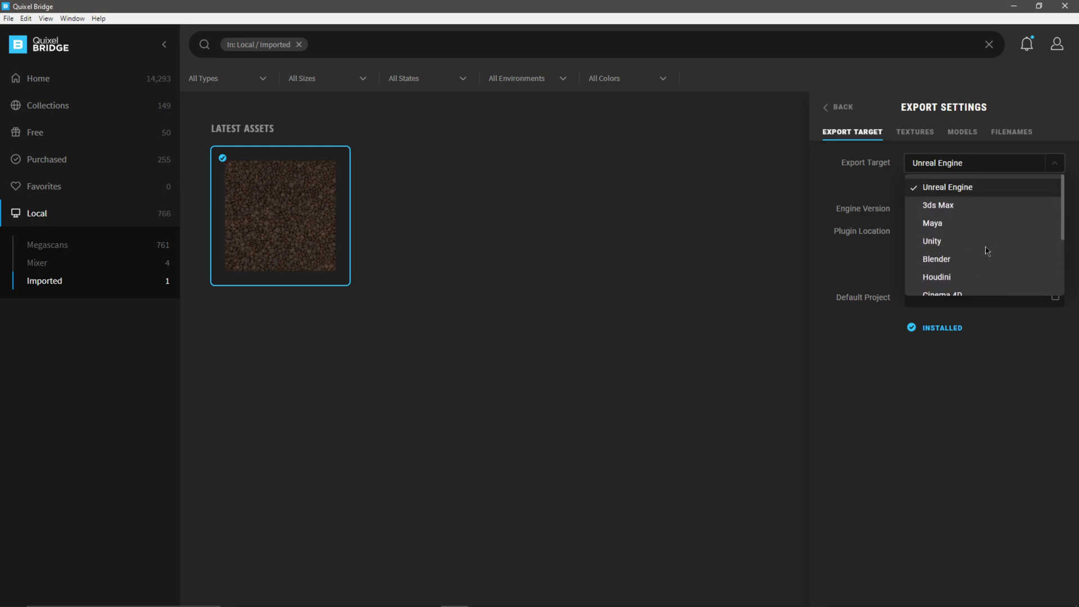
{"action": "left_click", "coordinate": [956, 188]}
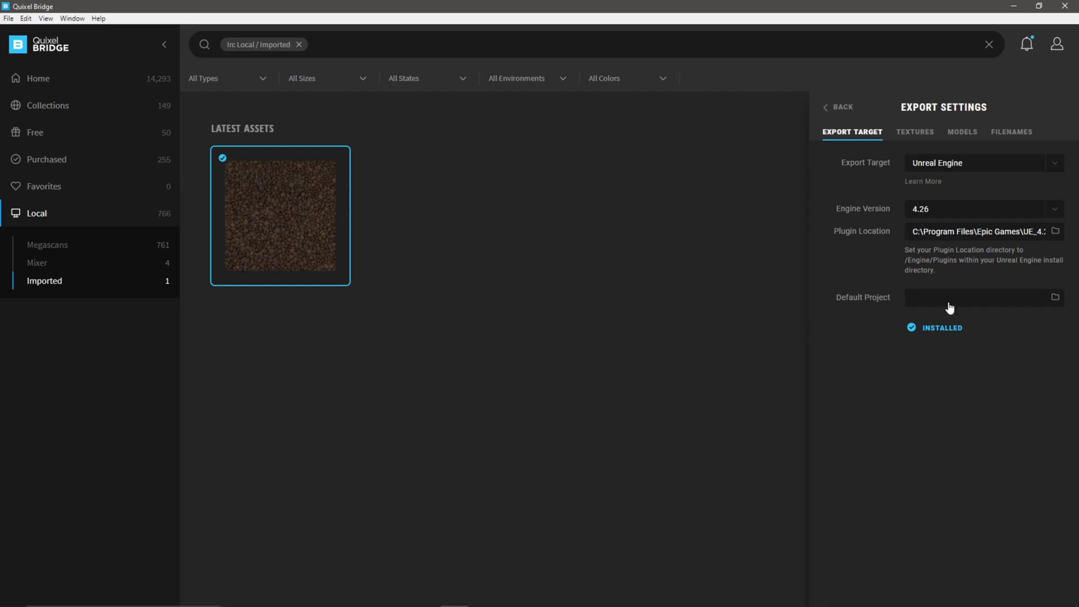
Try 3ds Max and Cinema 4D as targets, then restore Unreal Engine and go back
{"action": "left_click", "coordinate": [928, 166]}
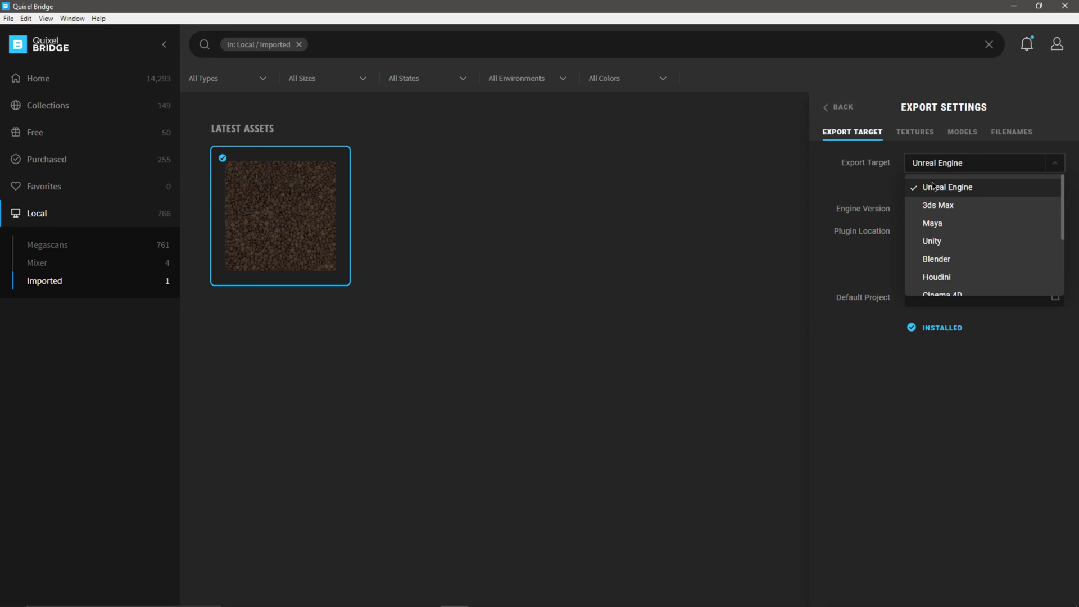
{"action": "left_click", "coordinate": [945, 208]}
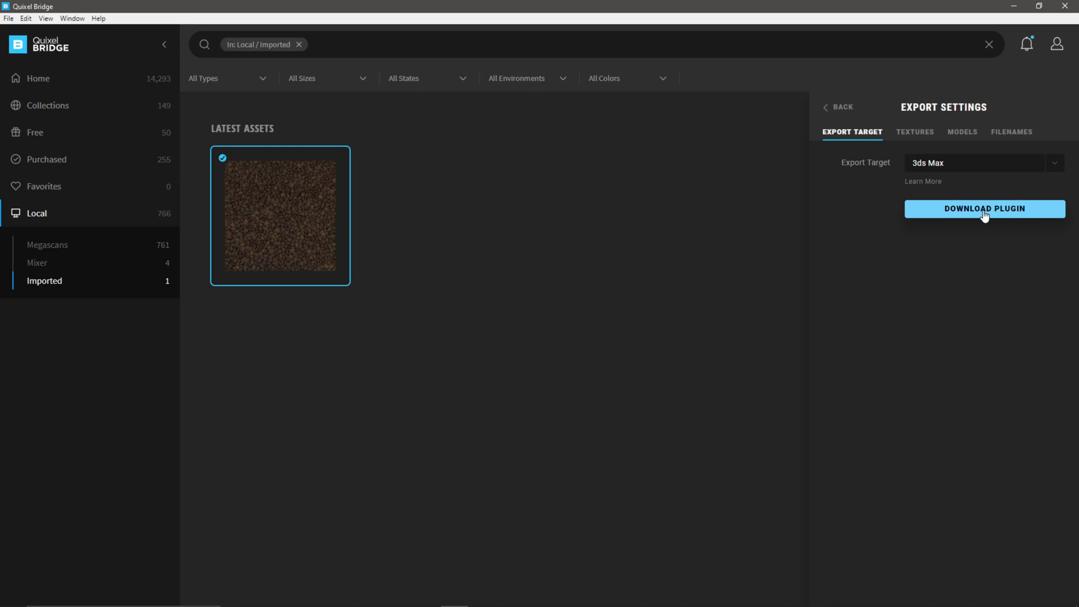
{"action": "left_click", "coordinate": [931, 164]}
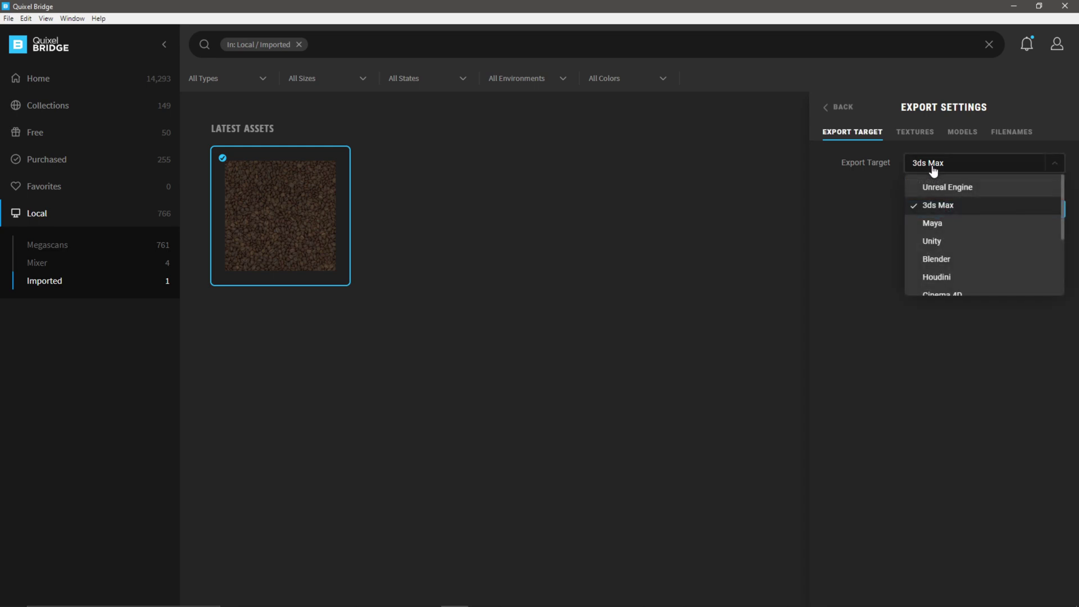
{"action": "left_click", "coordinate": [960, 295]}
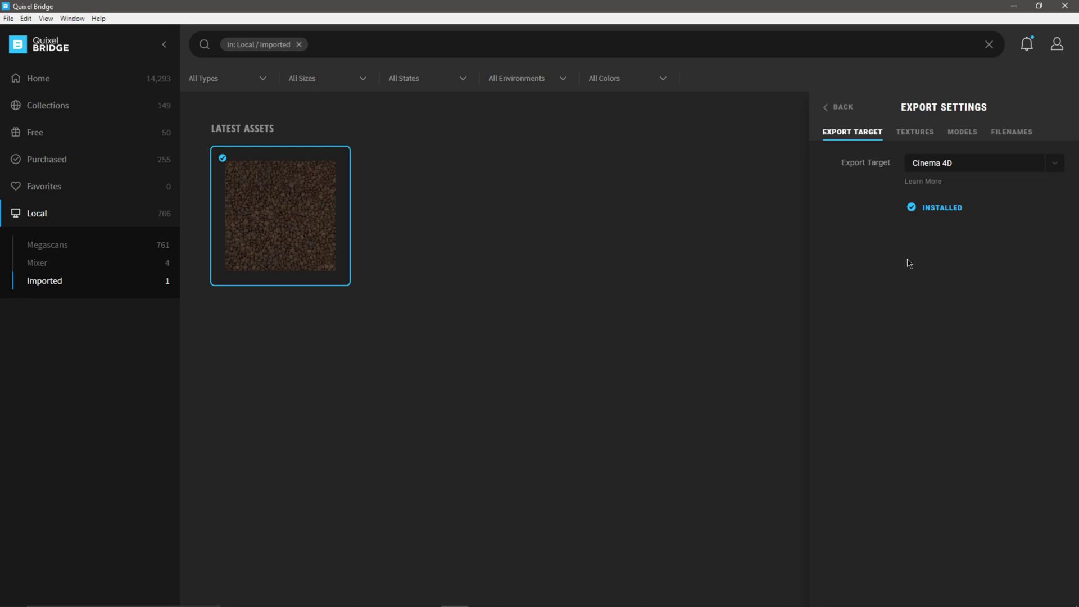
{"action": "left_click", "coordinate": [944, 164]}
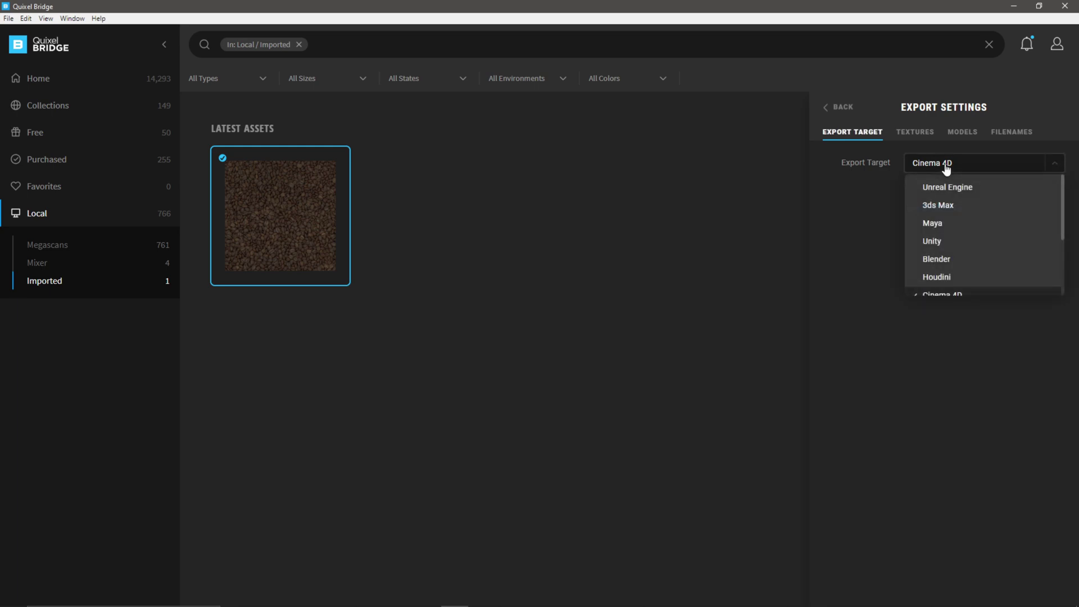
{"action": "left_click", "coordinate": [951, 186]}
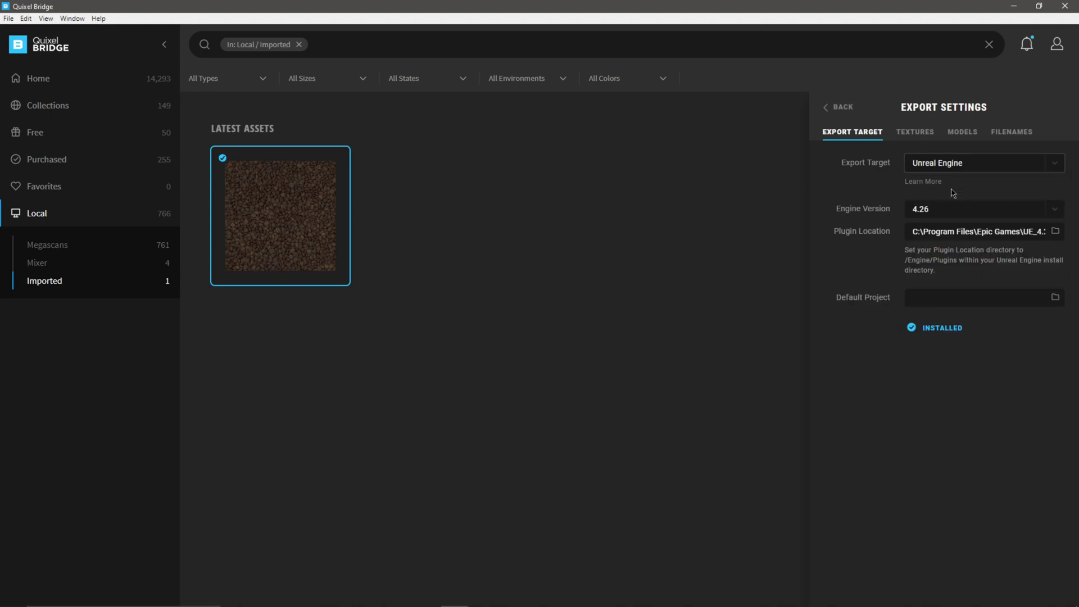
{"action": "left_click", "coordinate": [837, 107]}
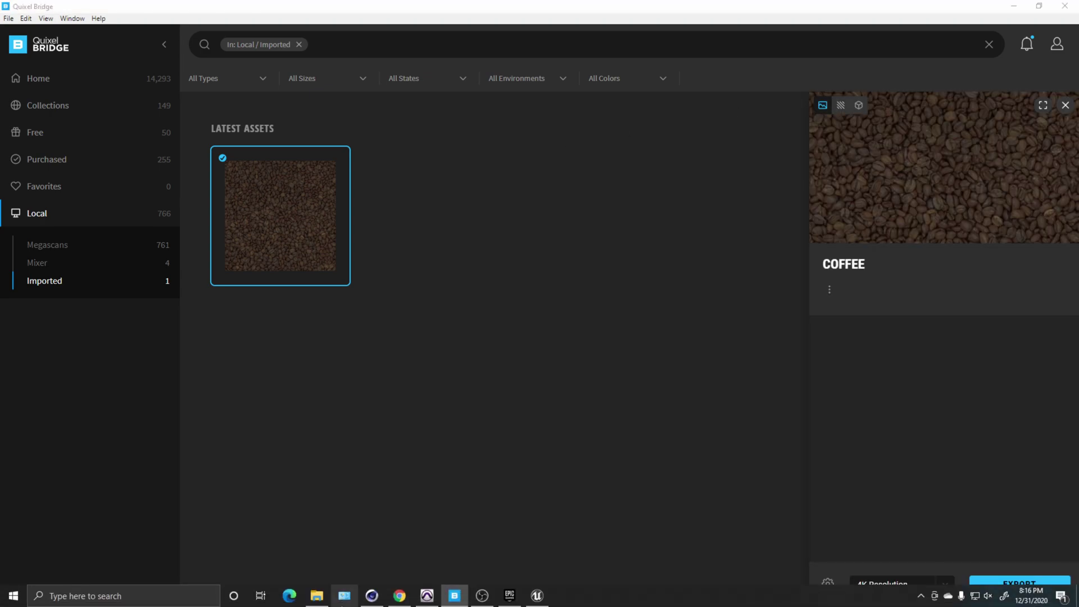
Delete the Floor and Player Start actors from the Tutorial level
{"action": "left_click", "coordinate": [13, 596]}
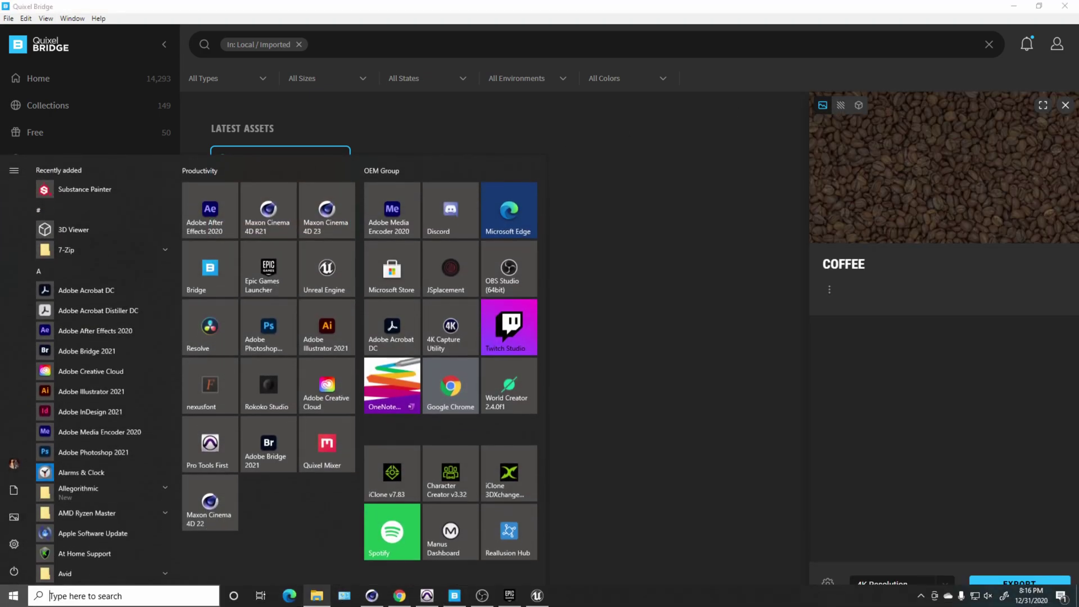
{"action": "left_click", "coordinate": [538, 599]}
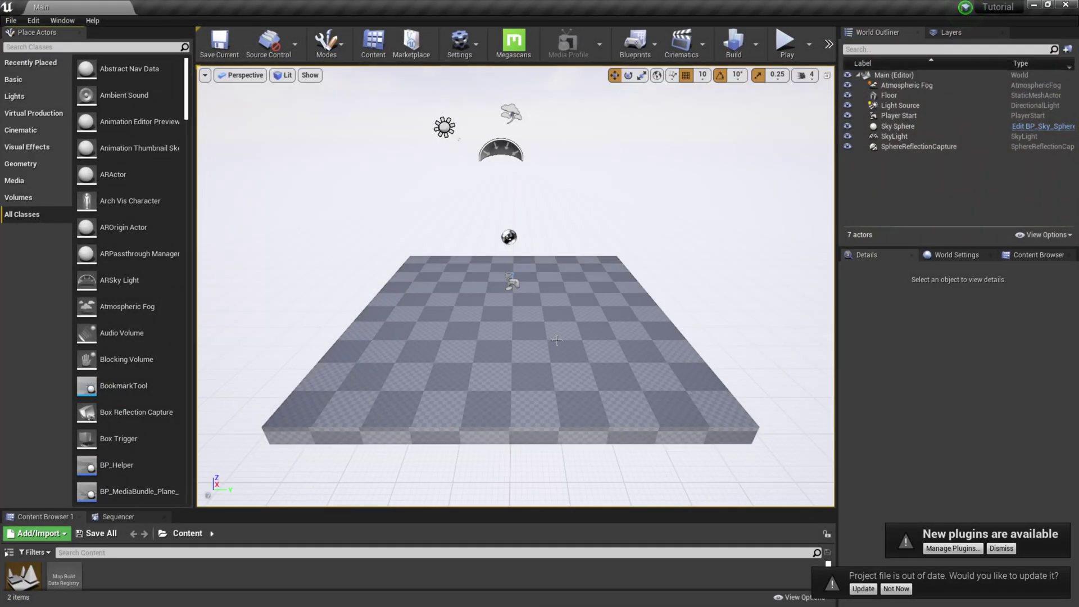
{"action": "left_click", "coordinate": [649, 334]}
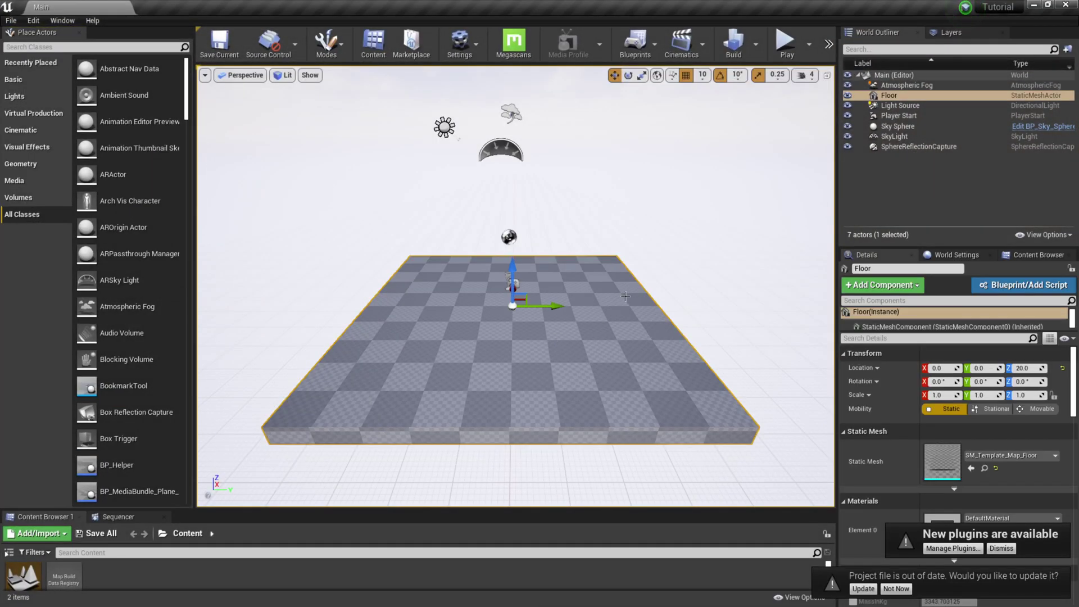
{"action": "key", "text": "Delete"}
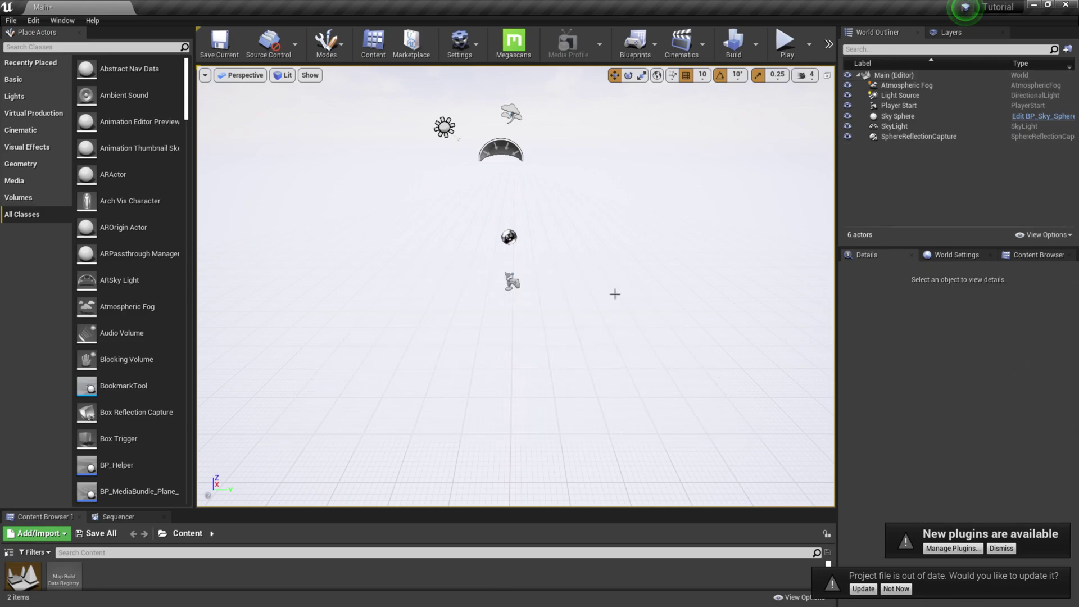
{"action": "left_click", "coordinate": [514, 281]}
{"action": "key", "text": "Delete"}
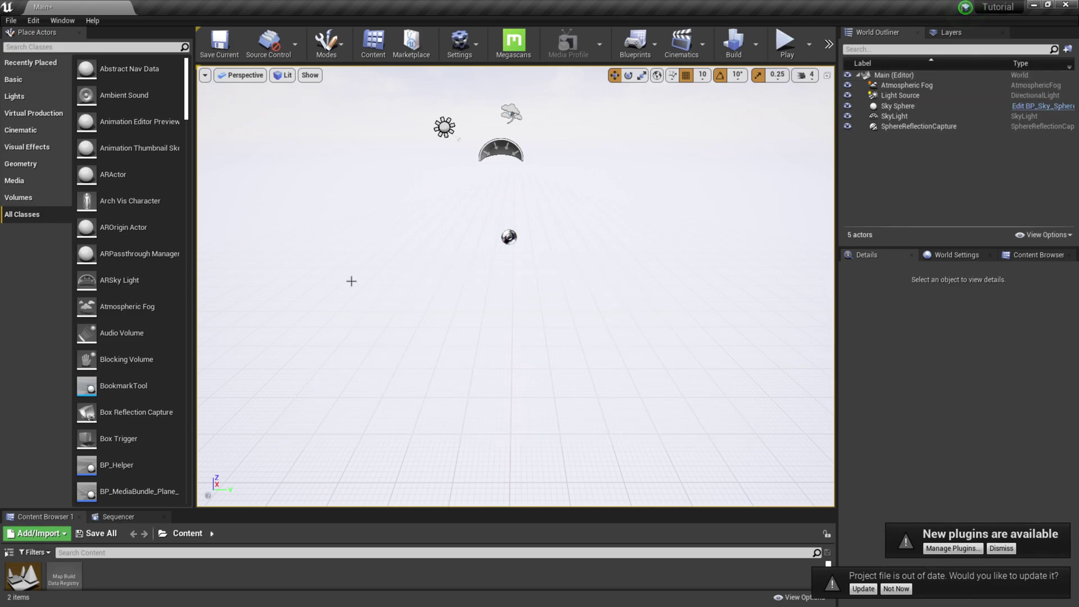
Enlarge the Content Browser, dismiss the plugins notice, and update the project file
{"action": "left_click_drag", "start_coordinate": [454, 512], "coordinate": [478, 409]}
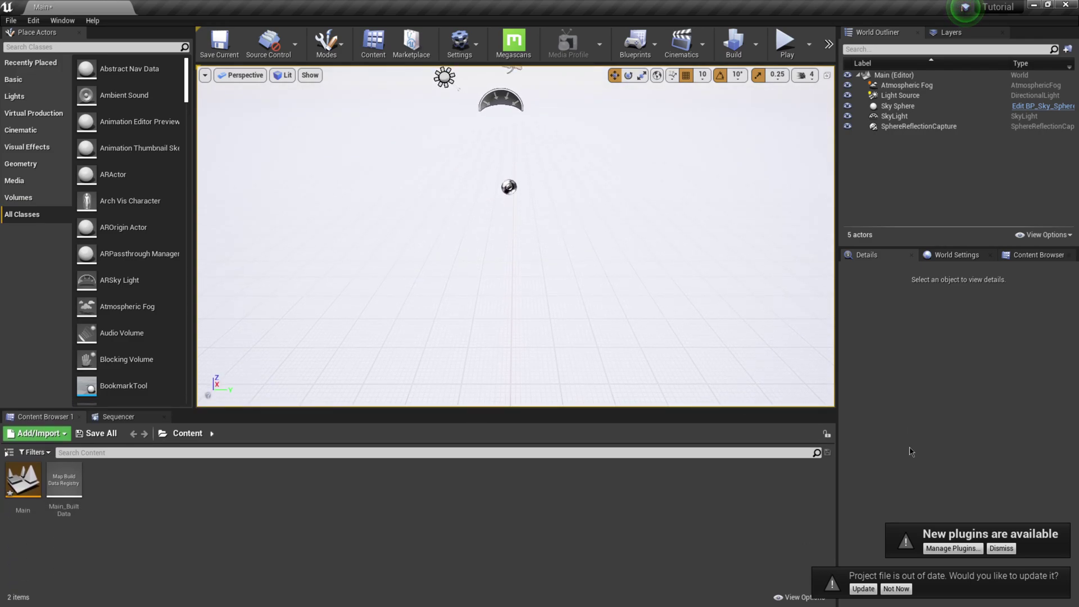
{"action": "left_click", "coordinate": [1003, 549]}
{"action": "left_click", "coordinate": [853, 587]}
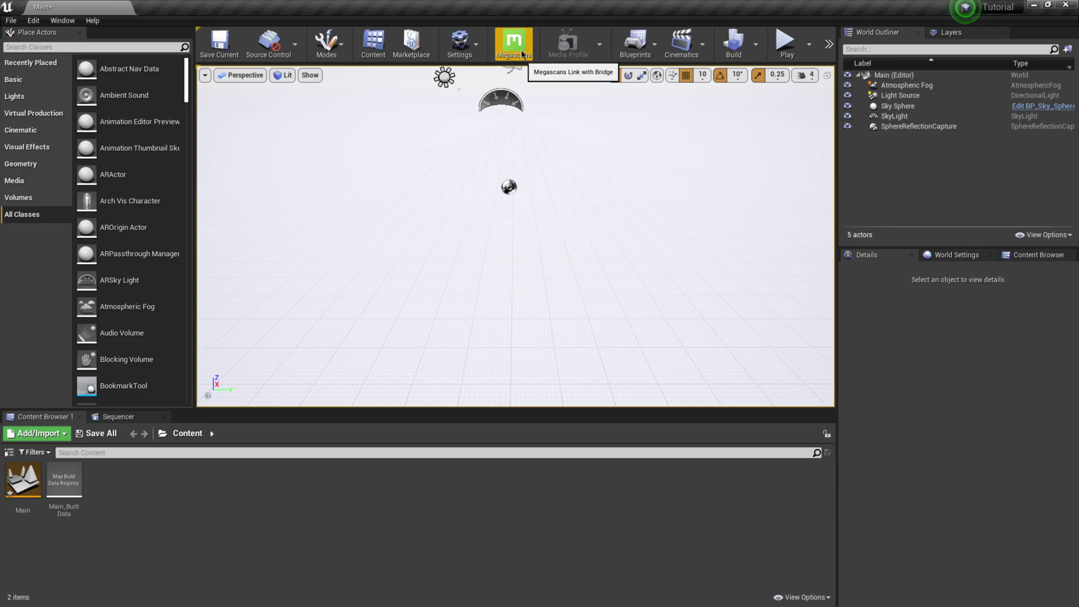
{"action": "key", "text": "super"}
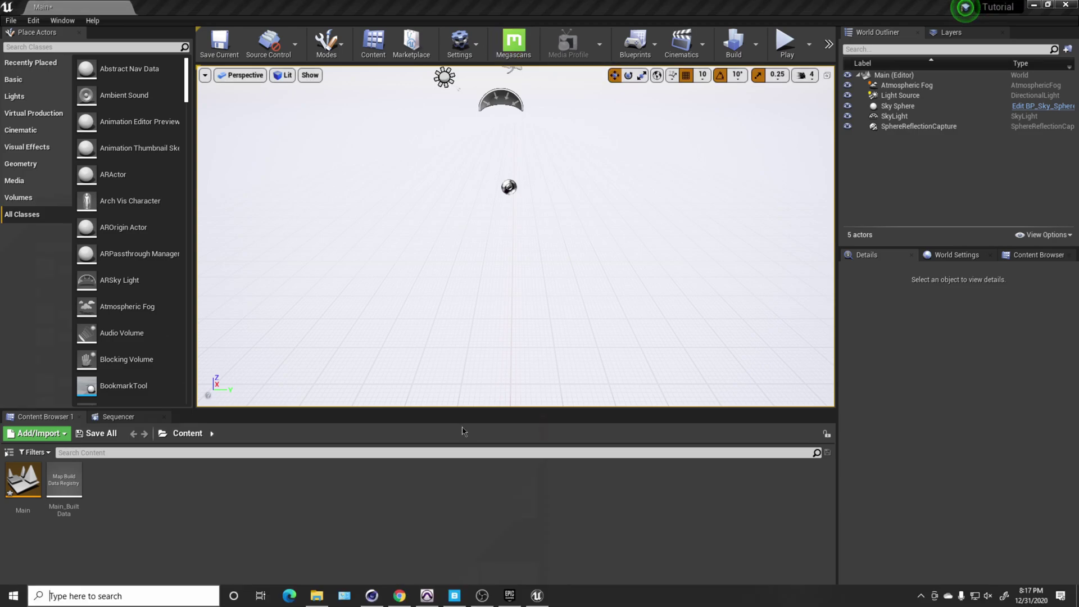
Back in Quixel Bridge, choose 8K Resolution and export the Coffee surface to Unreal Engine
{"action": "left_click", "coordinate": [454, 596]}
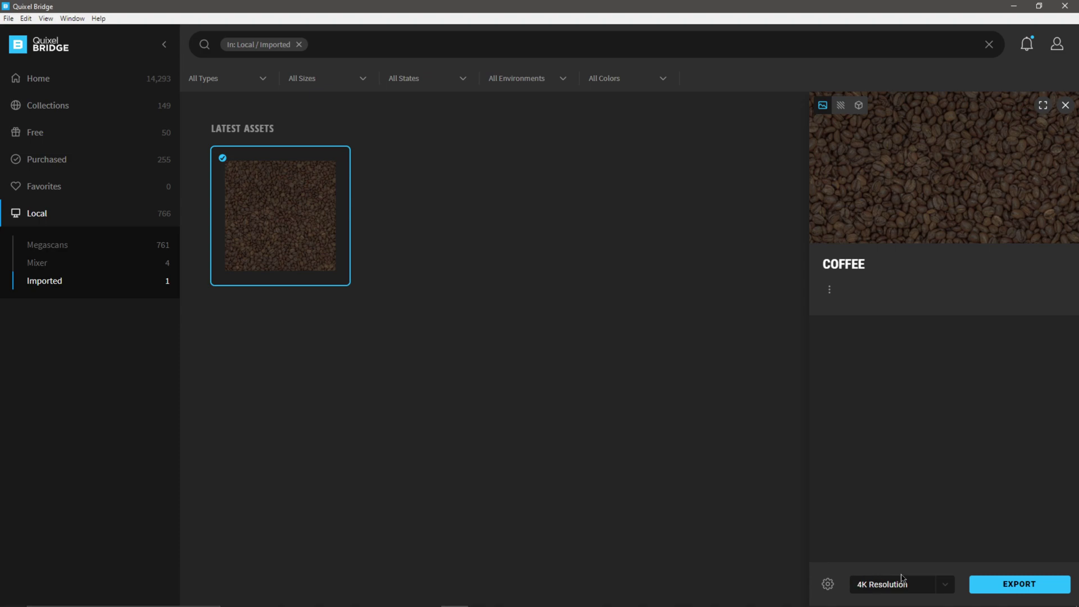
{"action": "left_click", "coordinate": [940, 590]}
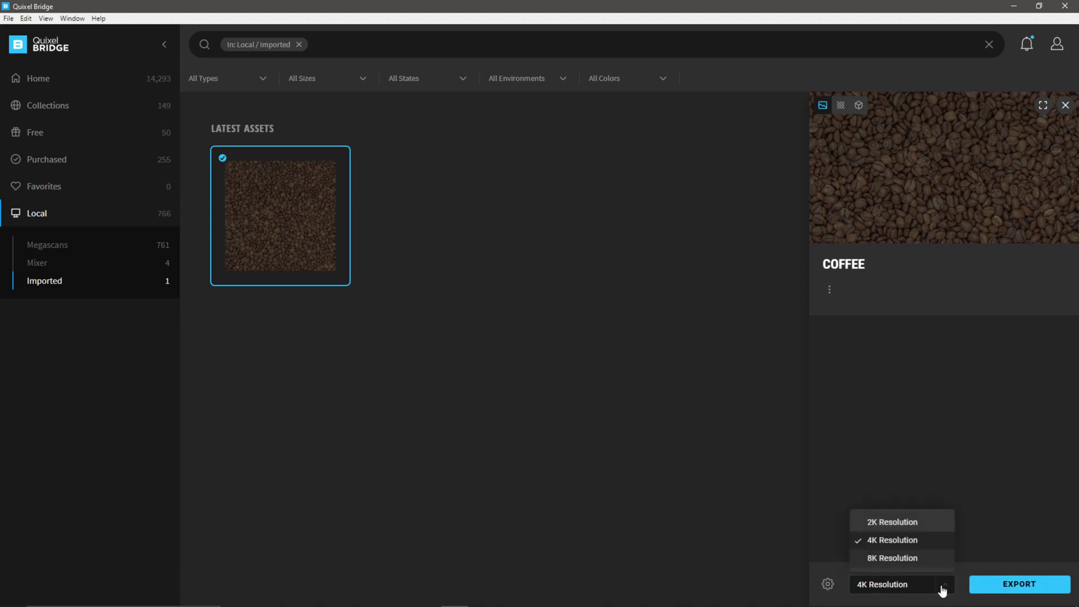
{"action": "left_click", "coordinate": [880, 559]}
{"action": "left_click", "coordinate": [1021, 589]}
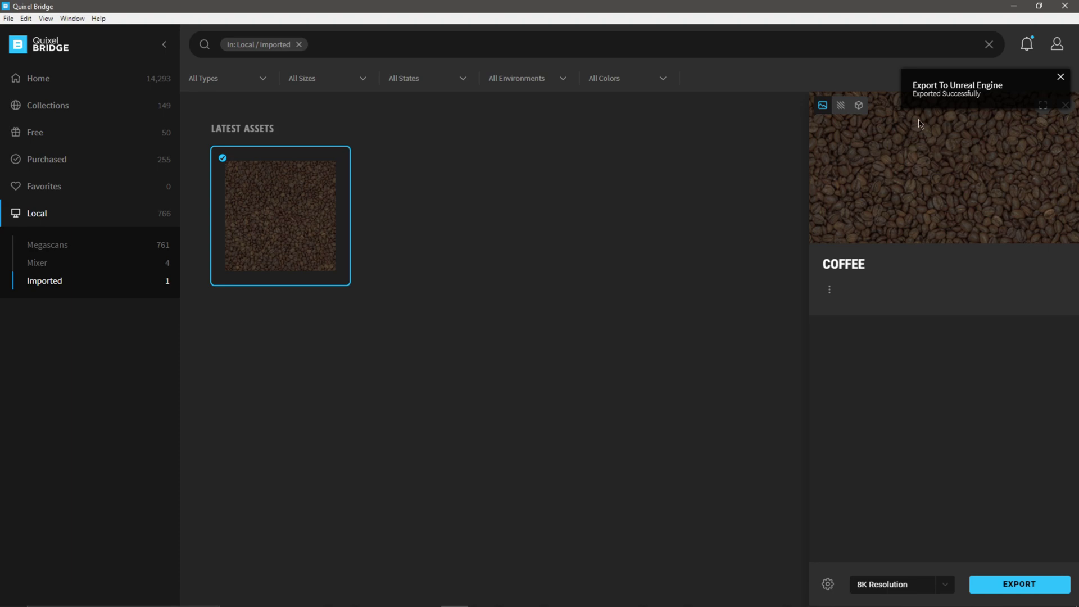
Return to Unreal after the import and show the top-level Content folder with Megascans
{"action": "left_click", "coordinate": [1015, 5]}
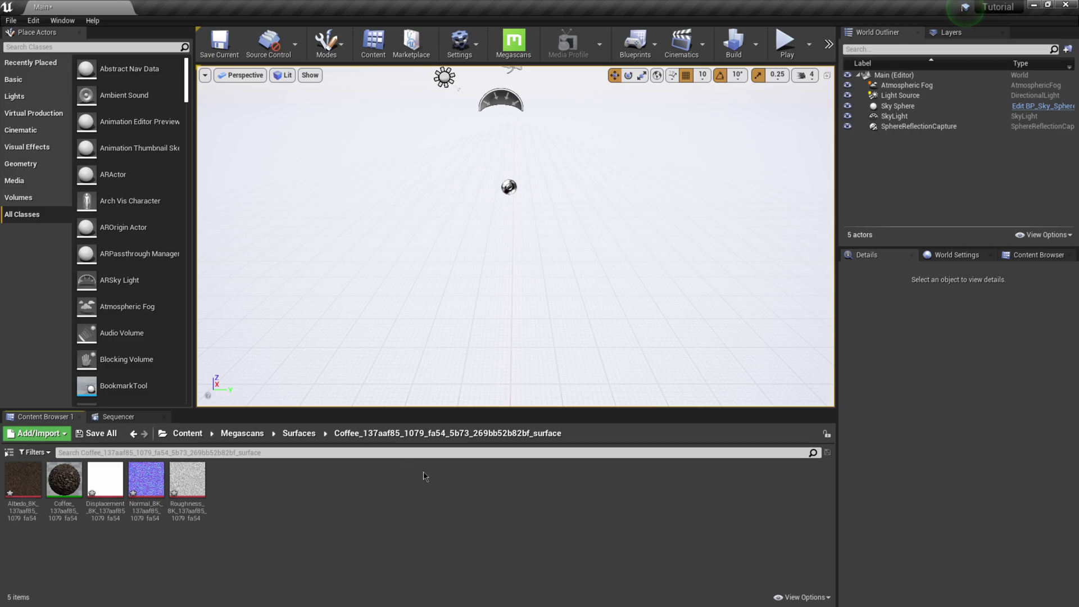
{"action": "left_click", "coordinate": [188, 438]}
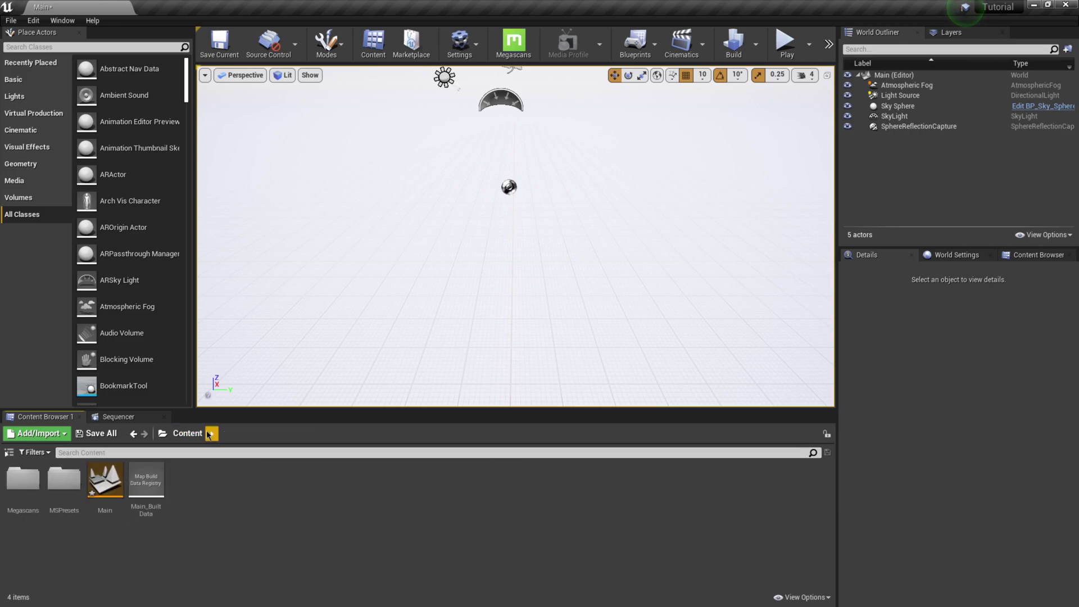
Browse Megascans > Surfaces > Coffee and open the Coffee material instance in the material editor
{"action": "left_click", "coordinate": [16, 479]}
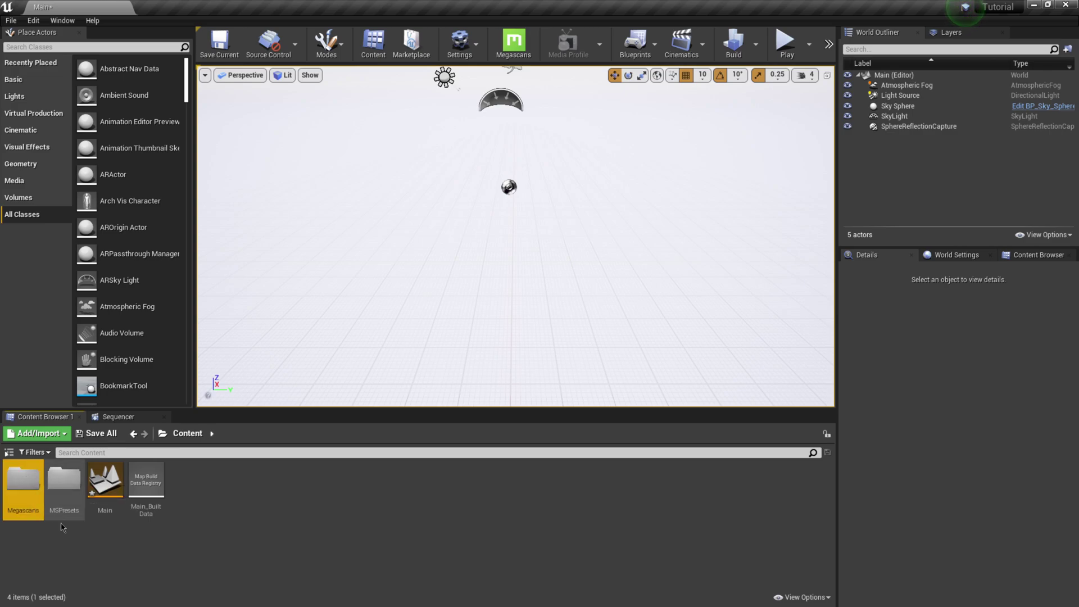
{"action": "double_click", "coordinate": [17, 479]}
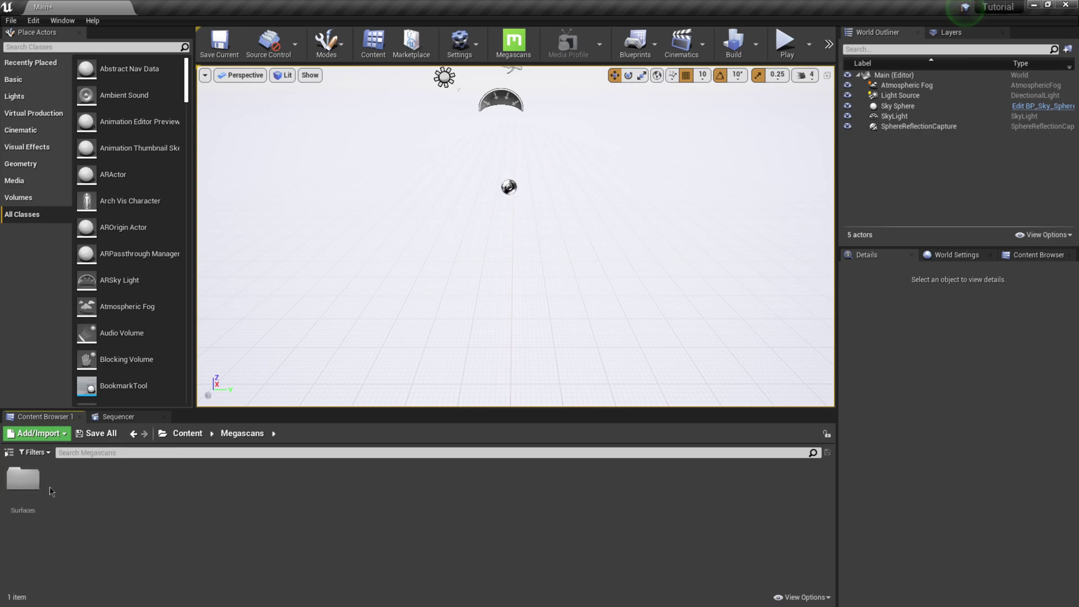
{"action": "double_click", "coordinate": [23, 479]}
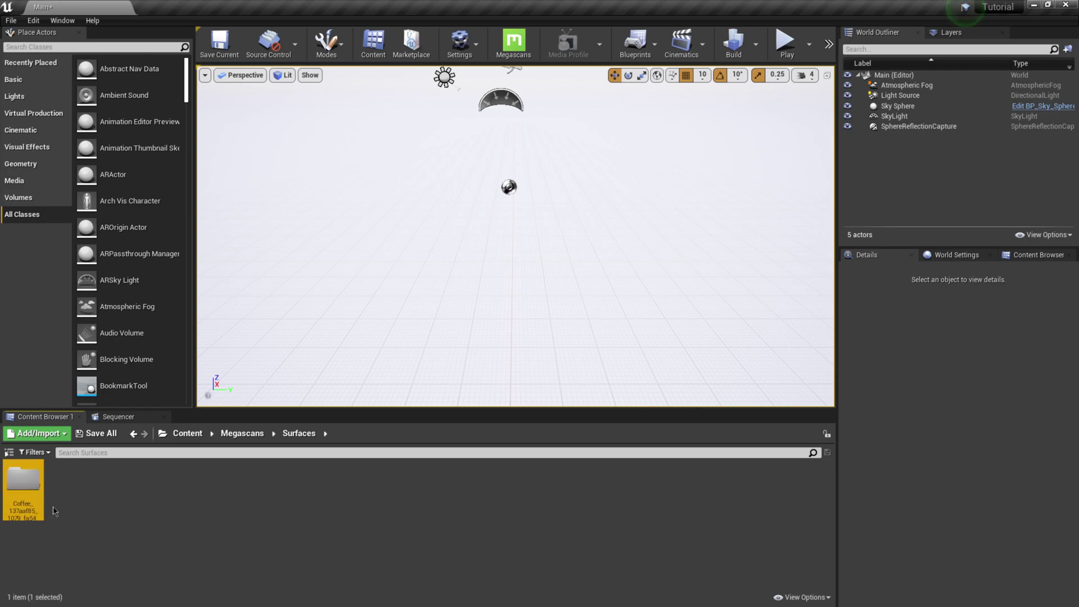
{"action": "double_click", "coordinate": [28, 477]}
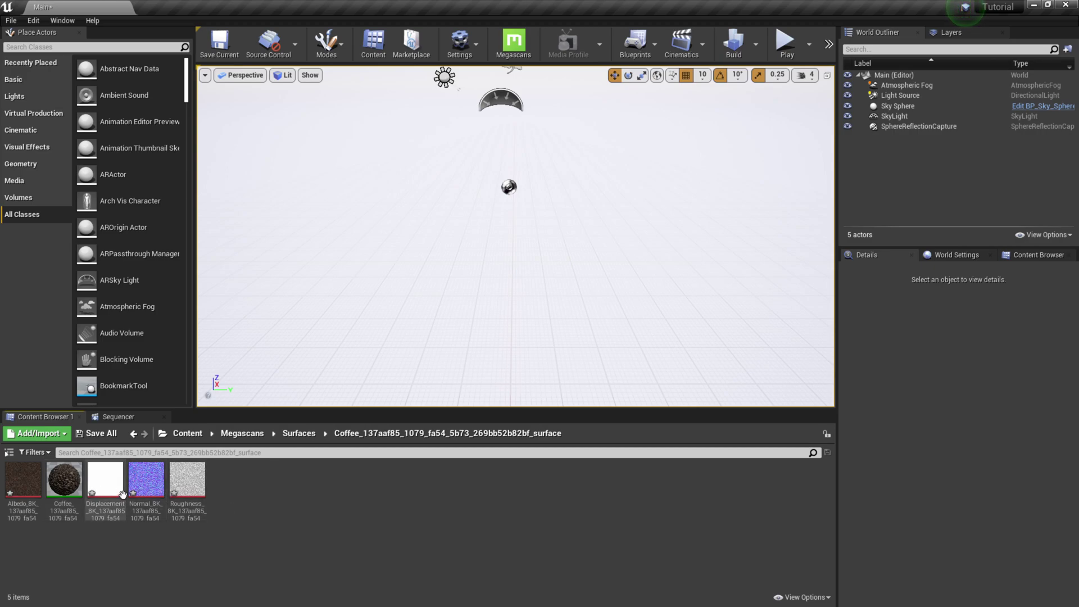
{"action": "double_click", "coordinate": [76, 485]}
Enlarge the material instance editor and inspect its parent MS_DefaultMaterial graph
{"action": "left_click_drag", "start_coordinate": [859, 366], "coordinate": [521, 122]}
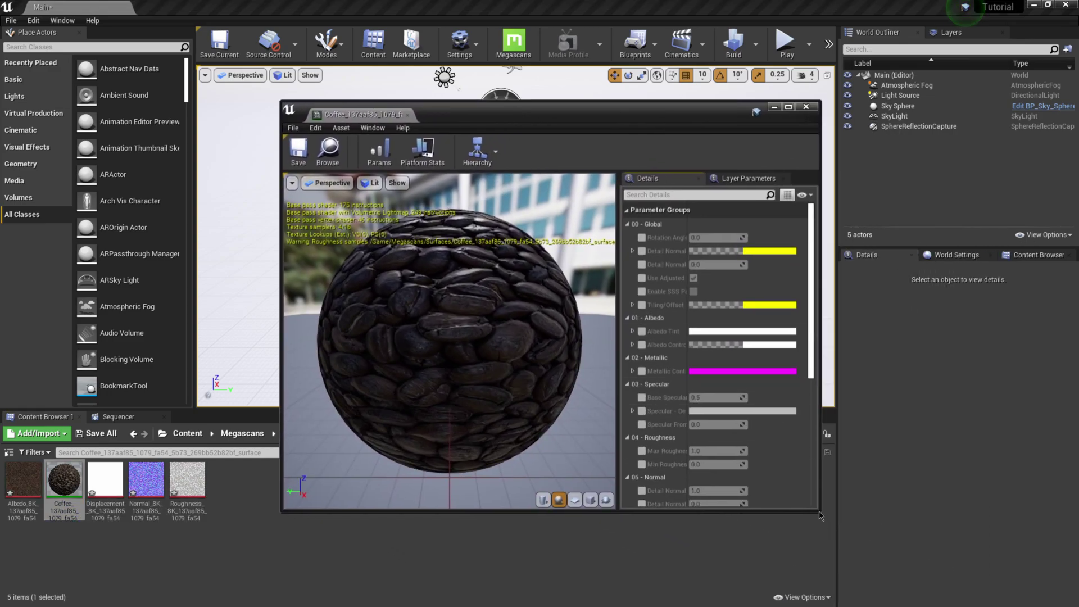
{"action": "left_click_drag", "start_coordinate": [819, 512], "coordinate": [1003, 584]}
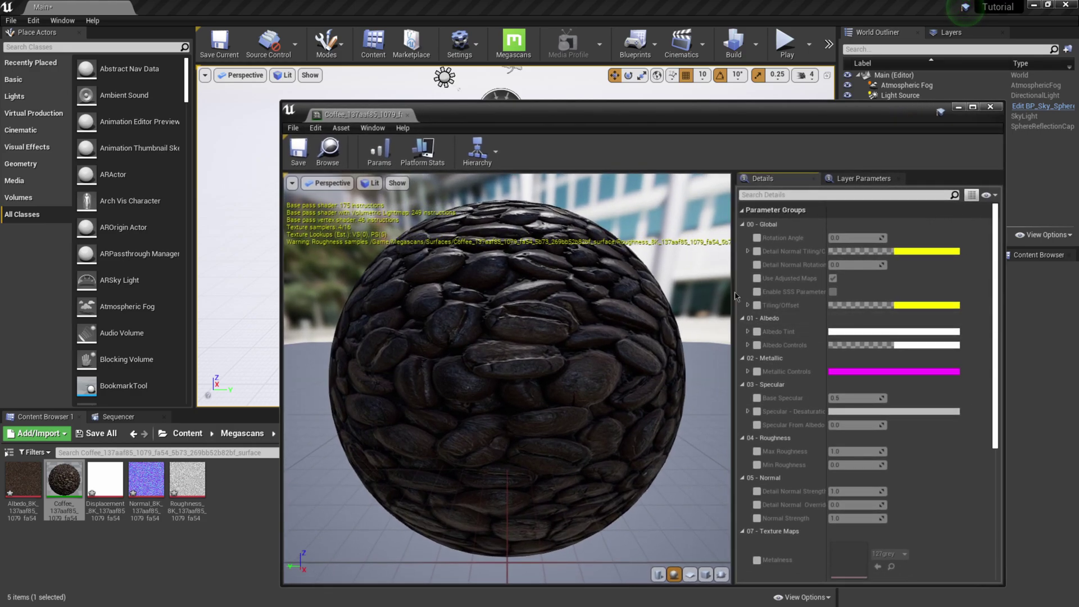
{"action": "left_click_drag", "start_coordinate": [733, 292], "coordinate": [680, 287]}
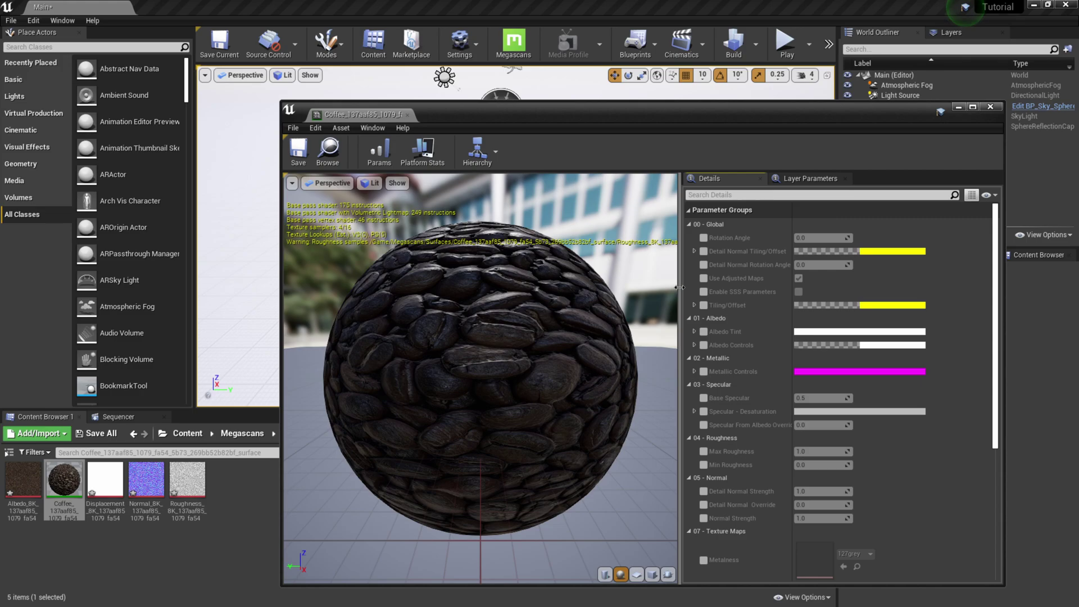
{"action": "left_click", "coordinate": [477, 151]}
{"action": "left_click", "coordinate": [500, 184]}
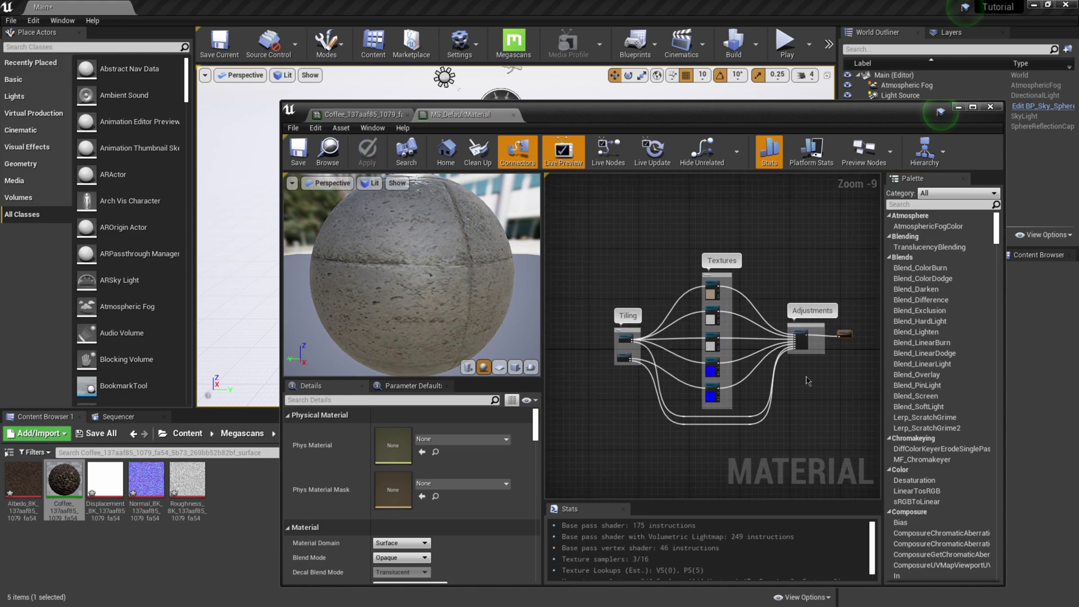
{"action": "scroll", "coordinate": [752, 395], "scroll_direction": "up", "scroll_amount": 3}
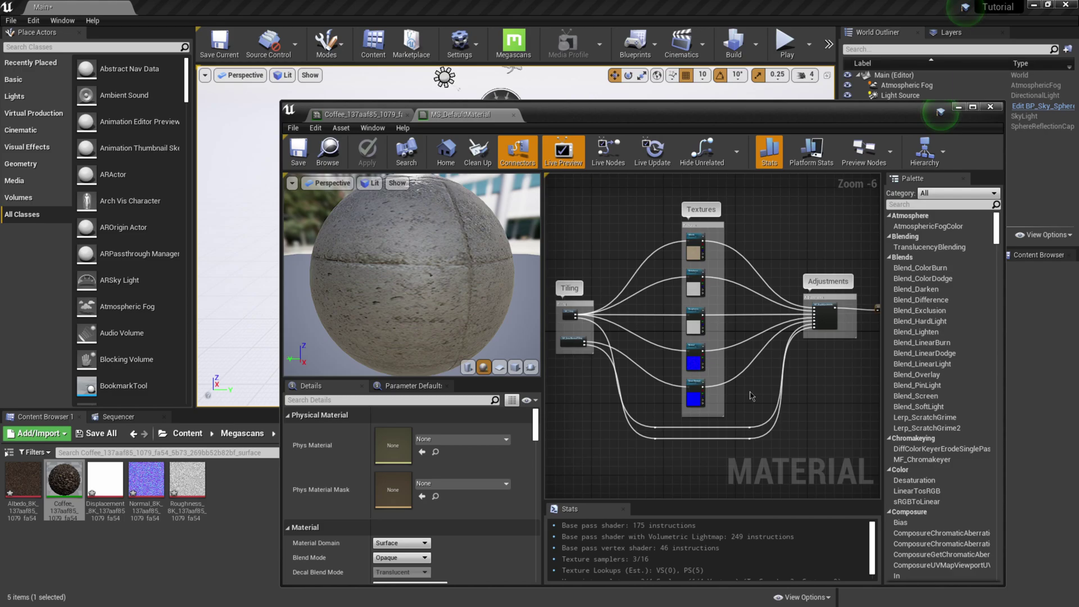
{"action": "left_click", "coordinate": [513, 114]}
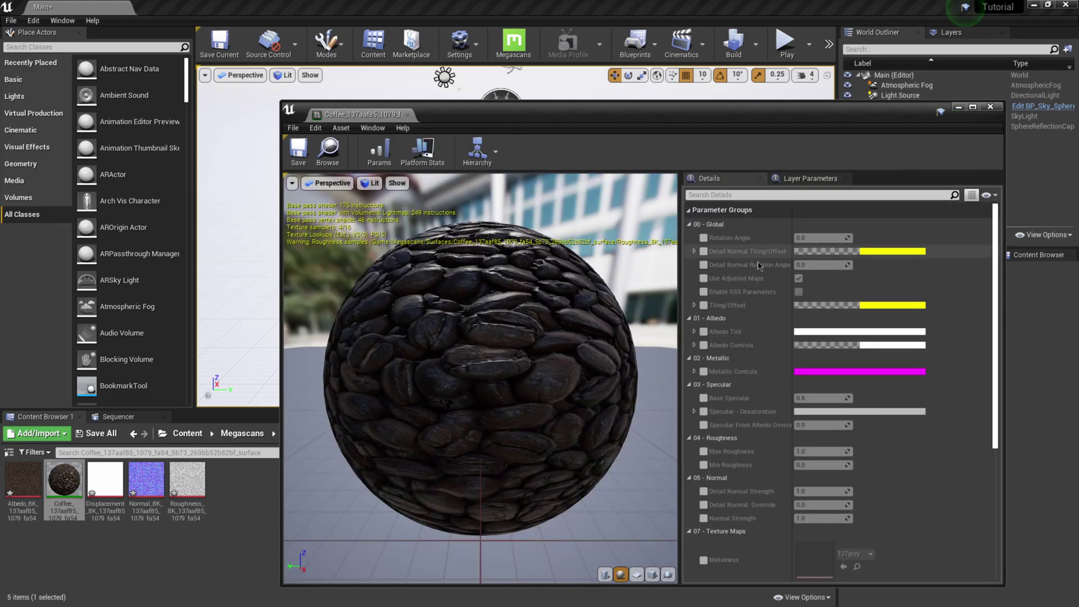
Enable Tiling/Offset and set both Tiling X and Tiling Y to 5.0
{"action": "left_click", "coordinate": [704, 305]}
{"action": "left_click", "coordinate": [696, 305]}
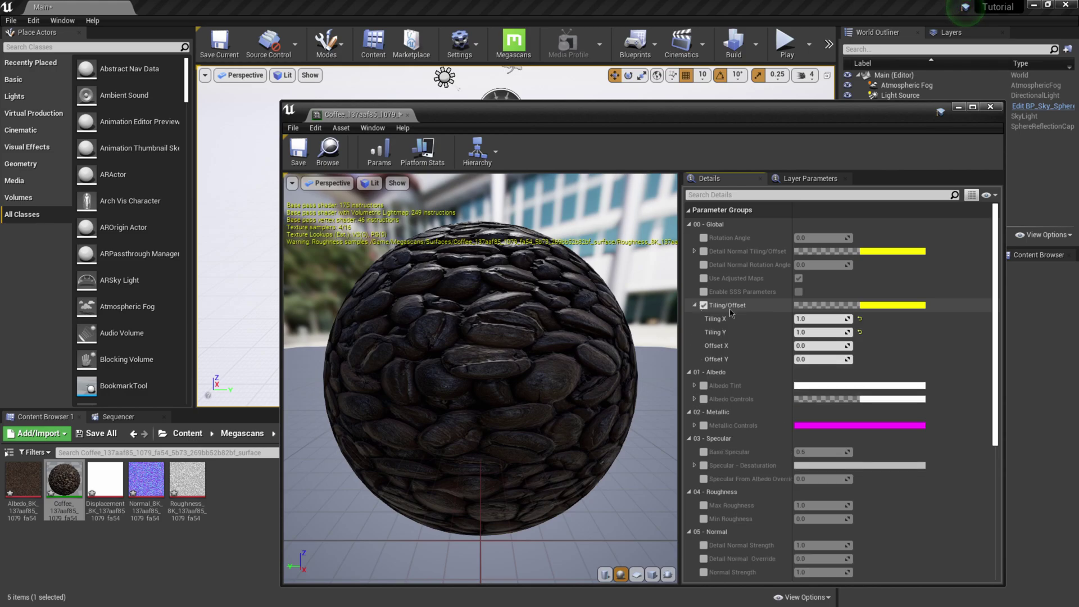
{"action": "type", "text": "5"}
{"action": "key", "text": "Return"}
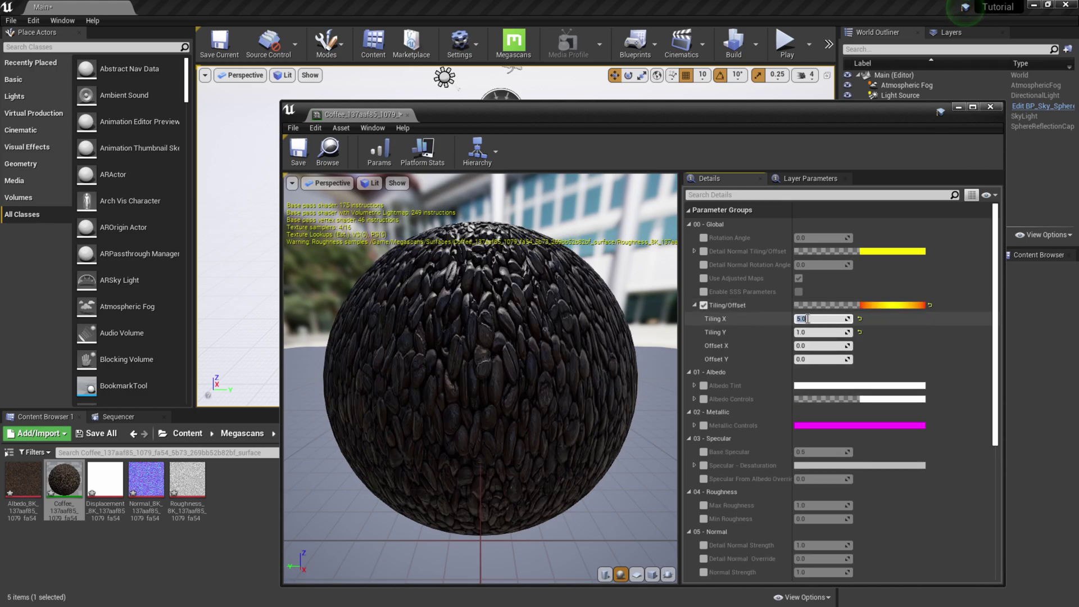
{"action": "type", "text": "5"}
{"action": "key", "text": "Return"}
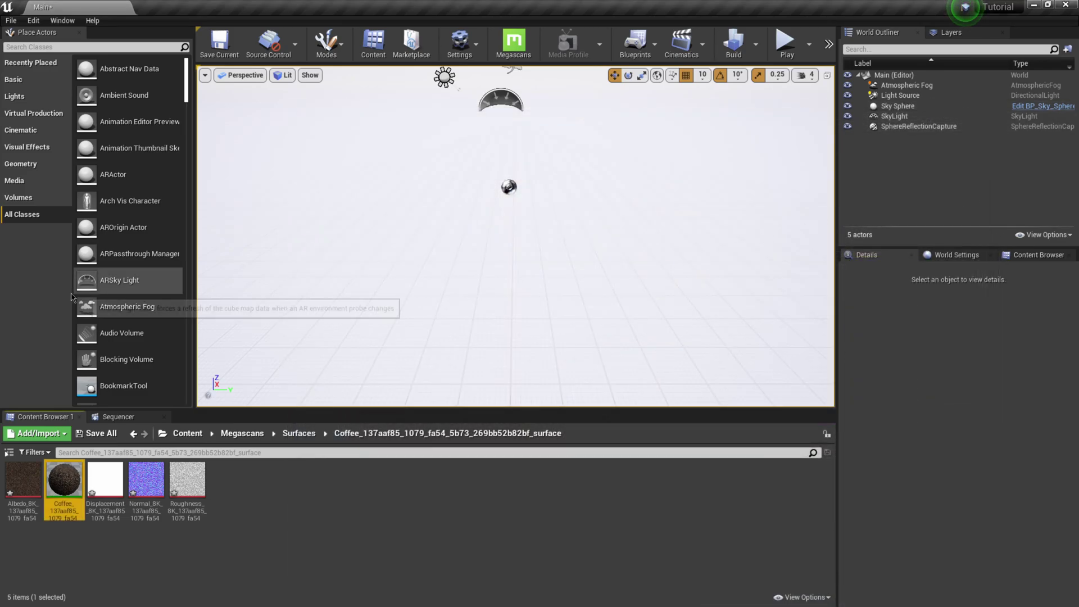
Place a plane at the world origin with scale 10 and set the Light Source to Movable
{"action": "left_click", "coordinate": [17, 79]}
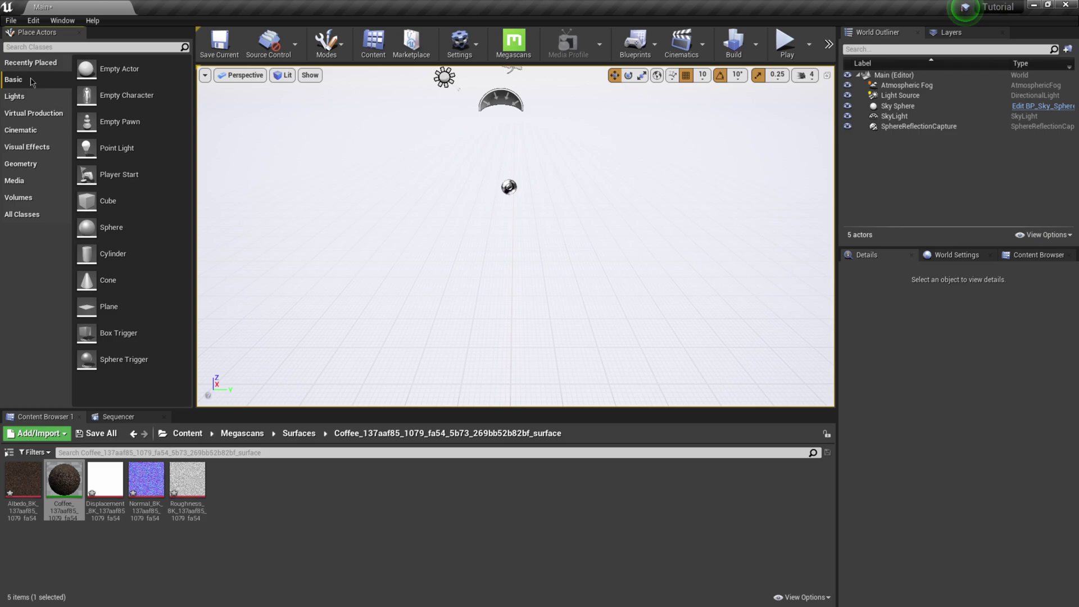
{"action": "left_click_drag", "start_coordinate": [109, 306], "coordinate": [502, 307]}
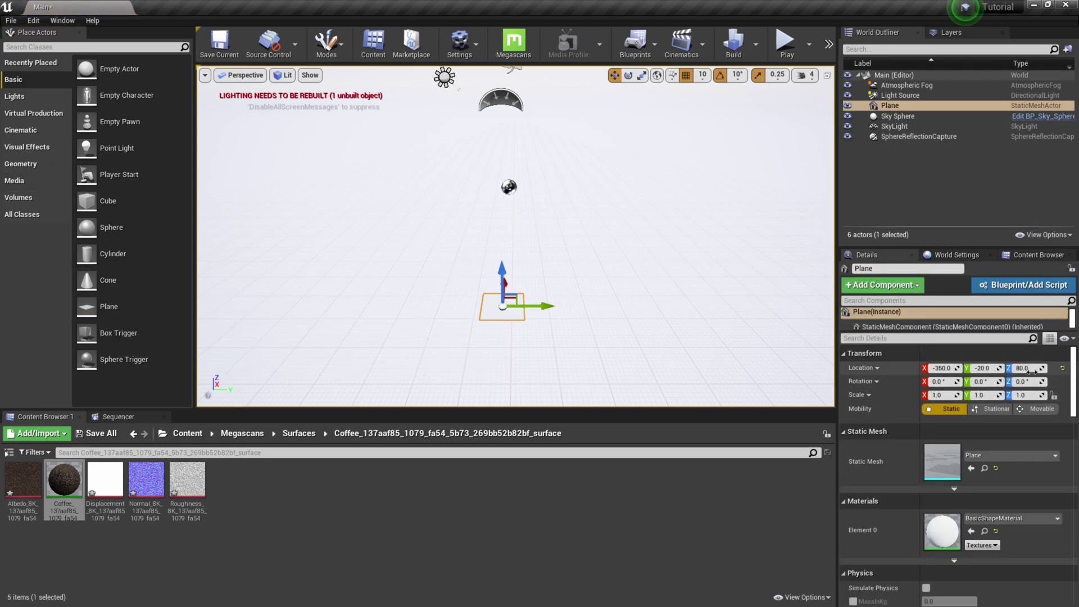
{"action": "left_click", "coordinate": [1063, 368]}
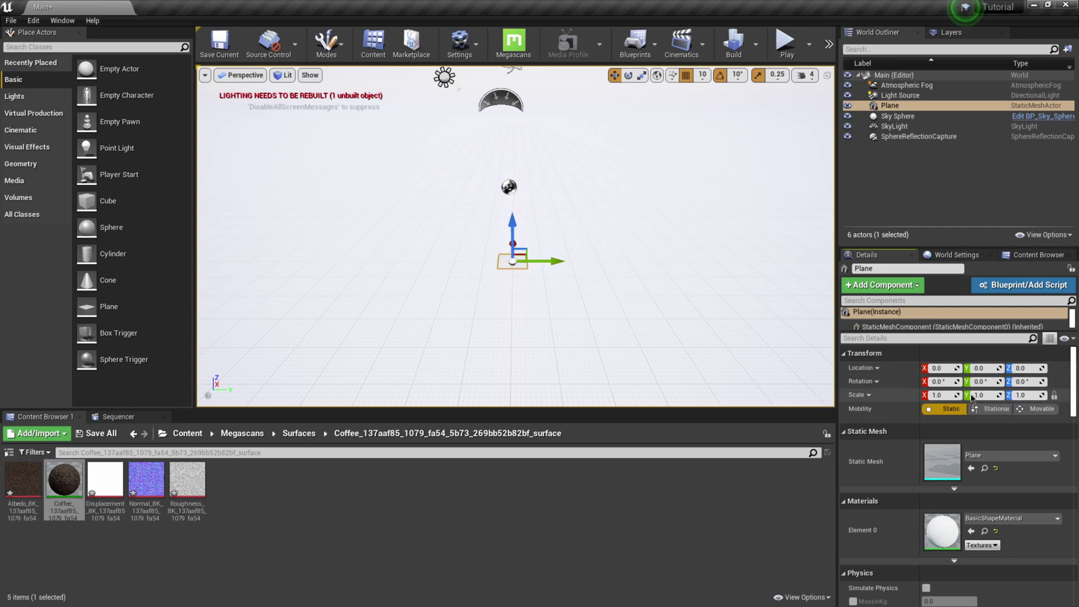
{"action": "type", "text": "10"}
{"action": "key", "text": "Return"}
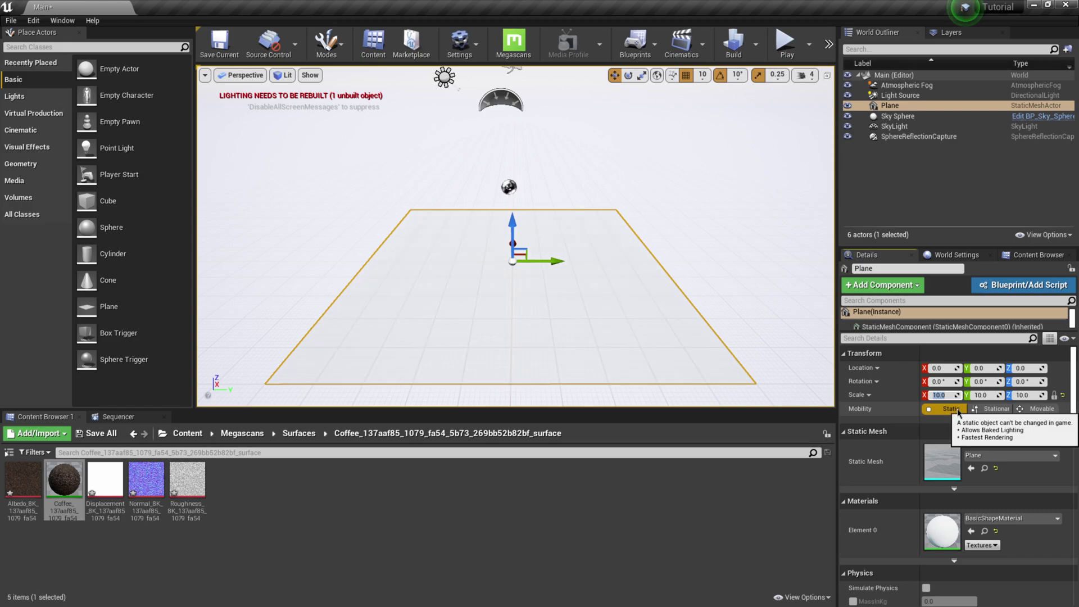
{"action": "left_click", "coordinate": [901, 96]}
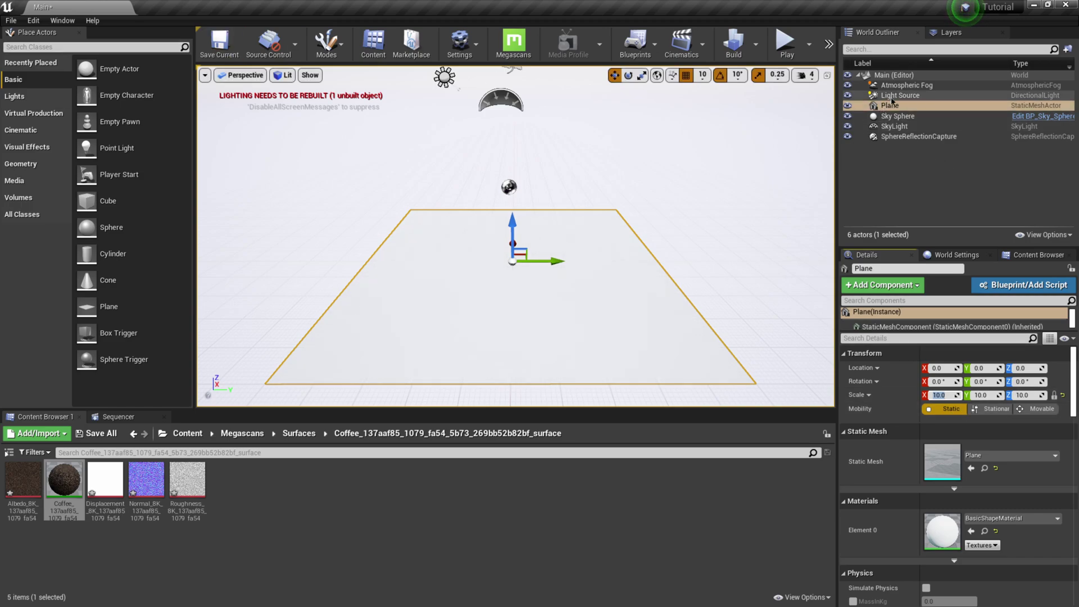
{"action": "left_click", "coordinate": [1041, 409]}
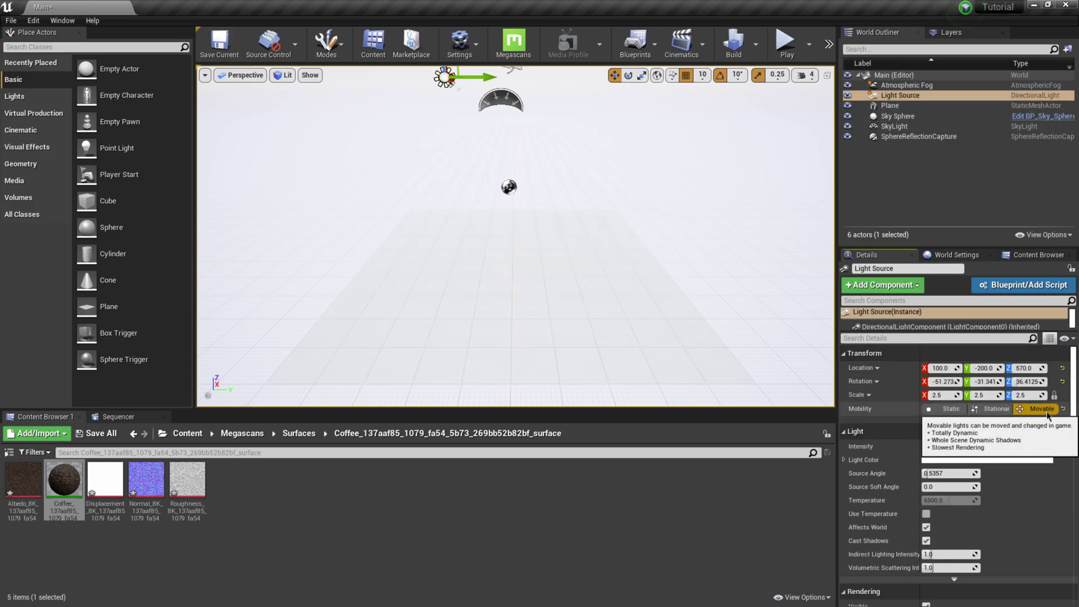
Apply the Coffee material to the plane and tilt the view to check its far edges
{"action": "left_click", "coordinate": [600, 295]}
{"action": "left_click_drag", "start_coordinate": [61, 466], "coordinate": [509, 291]}
{"action": "scroll", "coordinate": [497, 303], "scroll_direction": "up", "scroll_amount": 10}
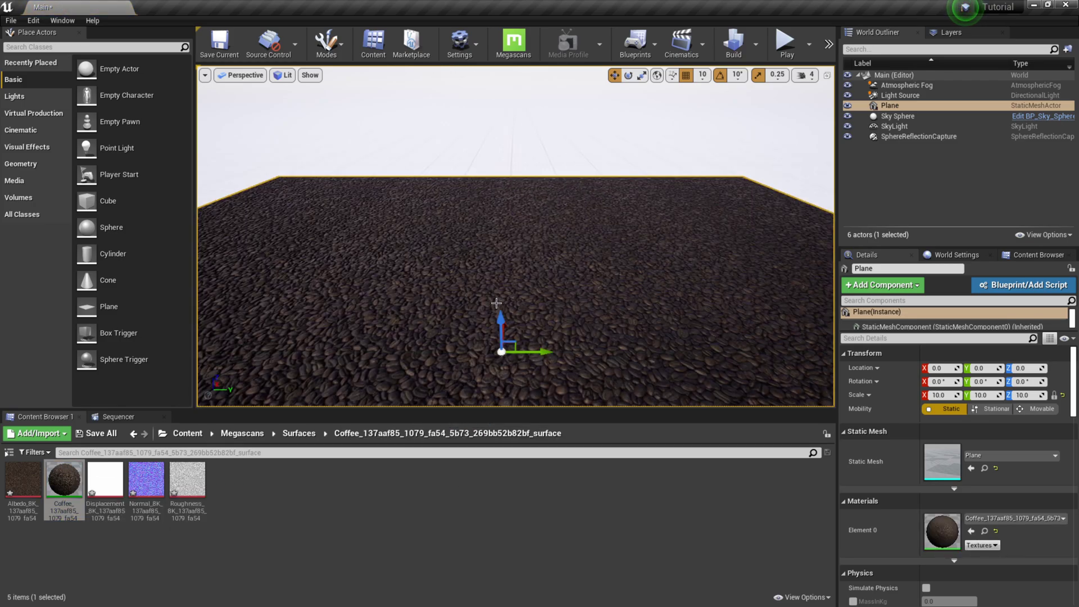
{"action": "scroll", "coordinate": [501, 306], "scroll_direction": "up", "scroll_amount": 5}
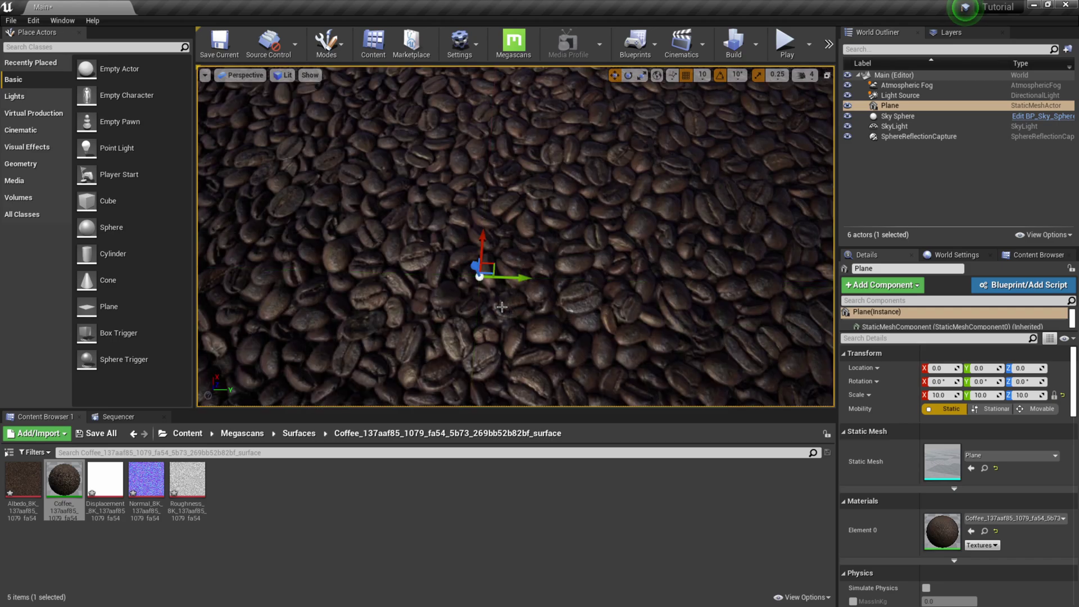
{"action": "scroll", "coordinate": [502, 307], "scroll_direction": "down", "scroll_amount": 6}
{"action": "right_click_drag", "start_coordinate": [516, 247], "coordinate": [516, 234]}
Glance at the coffee beans texture in the browser, then minimize it
{"action": "key", "text": "super"}
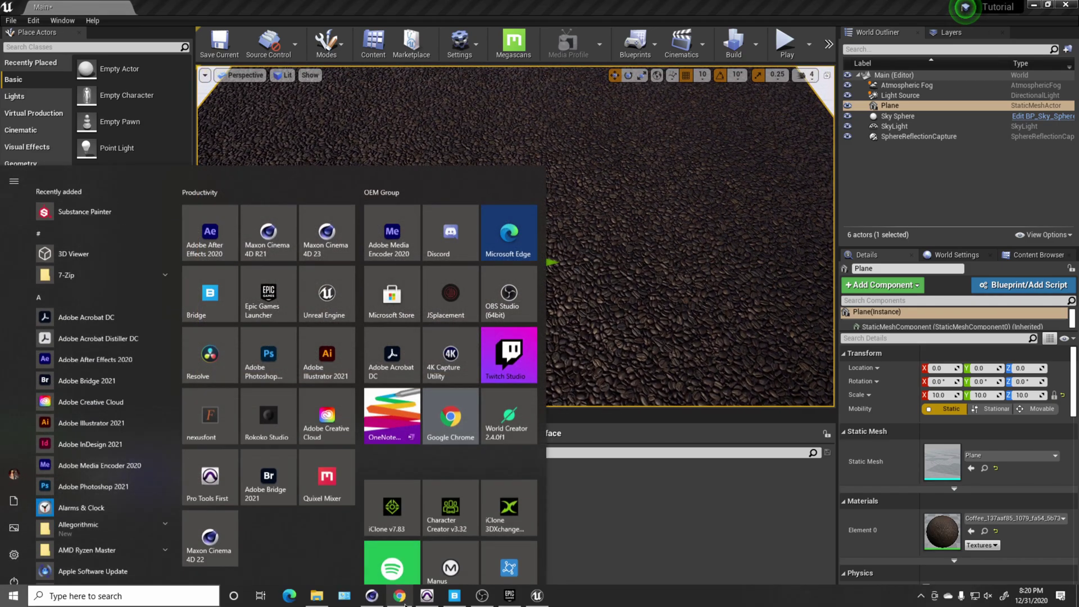
{"action": "left_click", "coordinate": [400, 598]}
{"action": "mouse_move", "coordinate": [716, 366]}
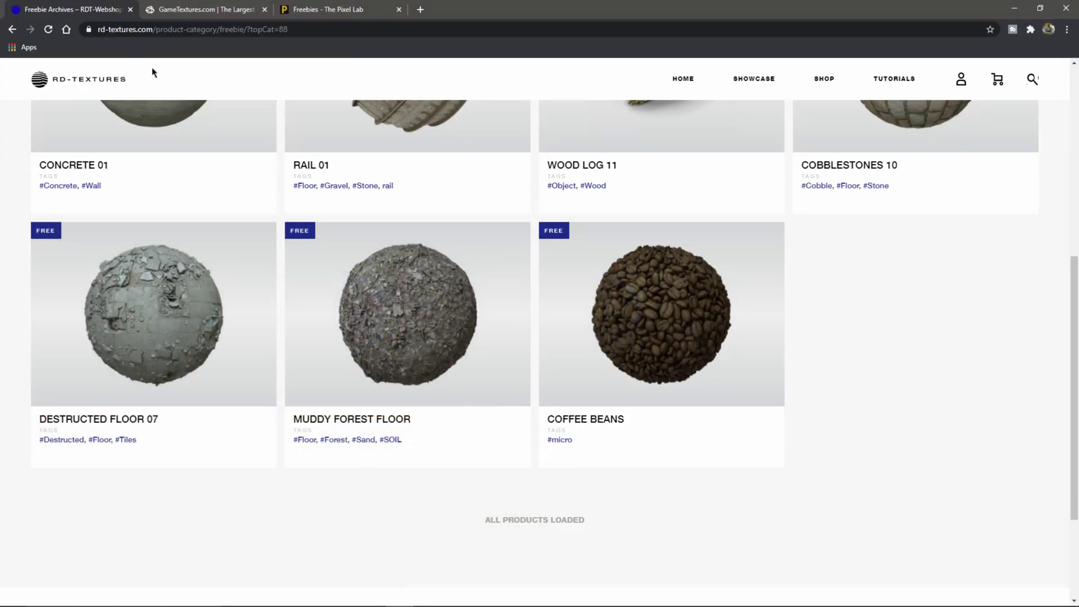
{"action": "left_click", "coordinate": [1014, 8]}
Open the COFFEE-BEANS folder in File Explorer and review the maps in its tex folder
{"action": "key", "text": "super"}
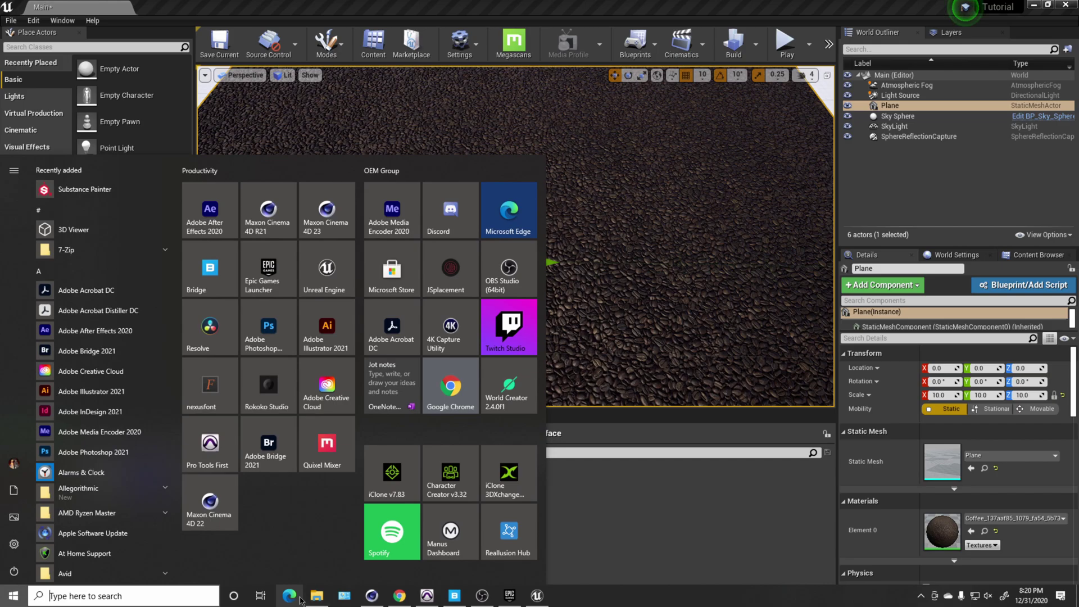
{"action": "left_click", "coordinate": [316, 600]}
{"action": "left_click", "coordinate": [444, 140]}
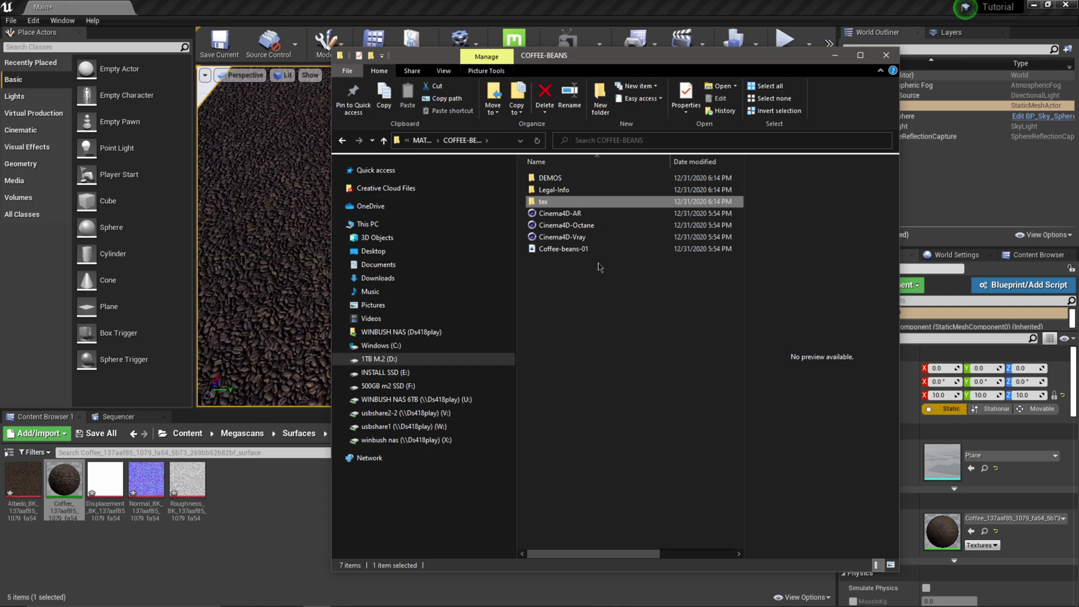
{"action": "double_click", "coordinate": [562, 203]}
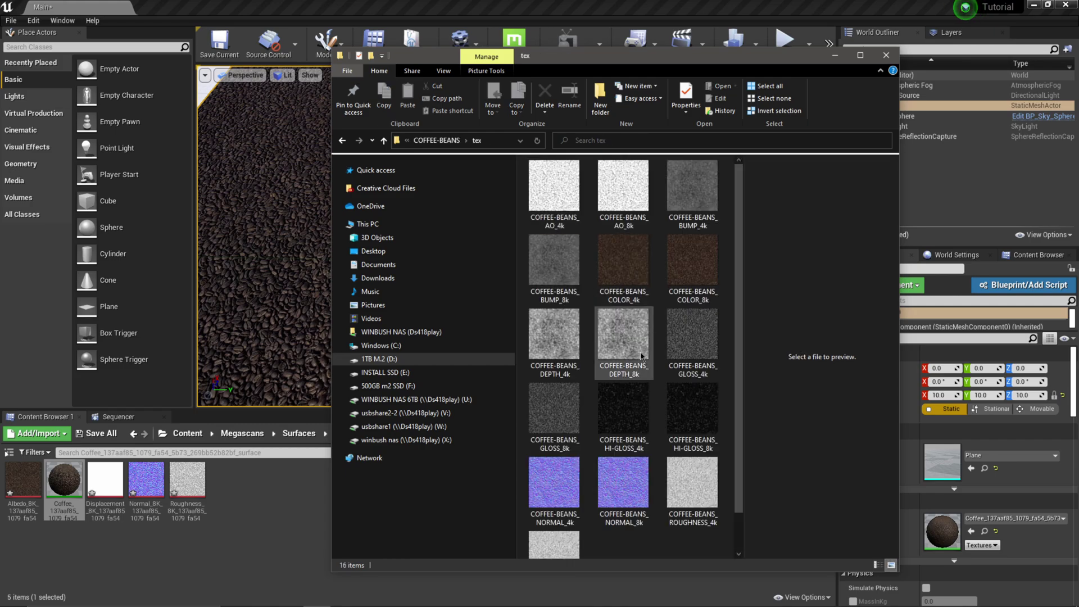
{"action": "left_click", "coordinate": [436, 140]}
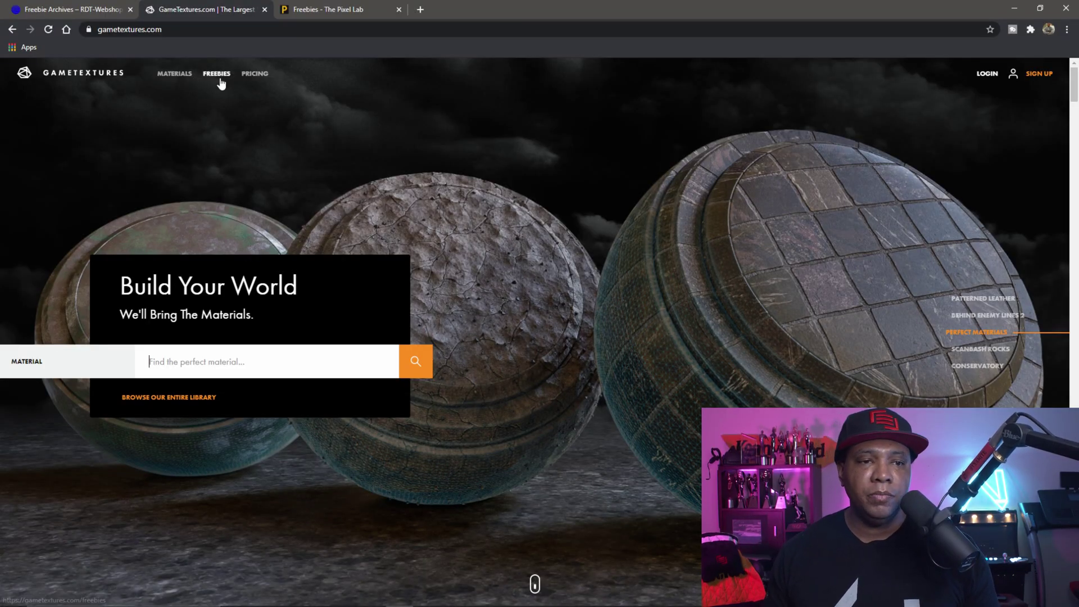
Open the Pile Of Skulls freebie from GameTextures FREEBIES and bring up its texture folder
{"action": "left_click", "coordinate": [221, 82]}
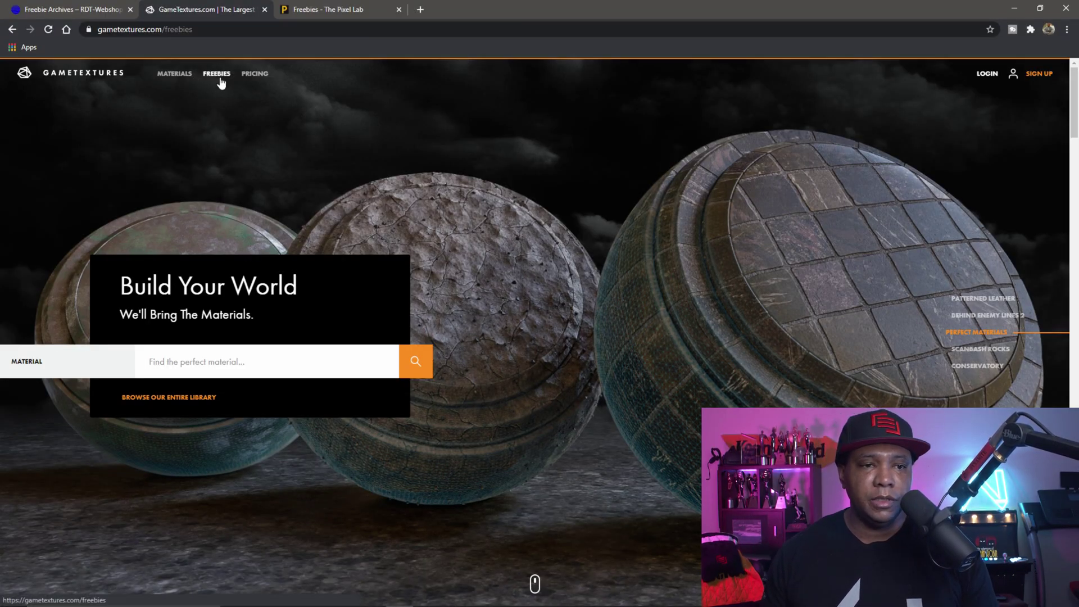
{"action": "scroll", "coordinate": [481, 388], "scroll_direction": "down", "scroll_amount": 9}
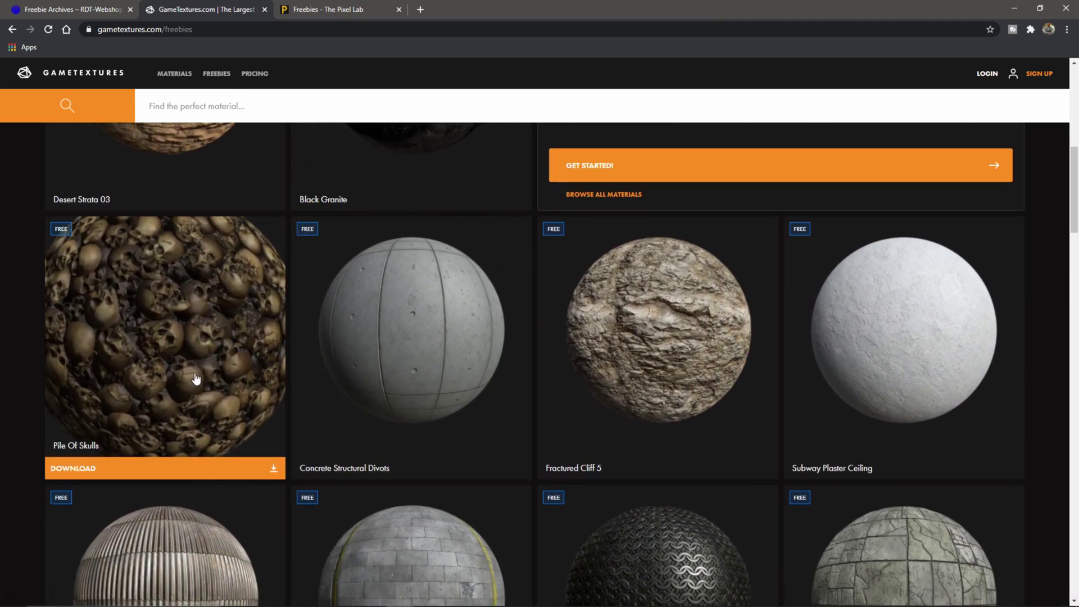
{"action": "left_click", "coordinate": [195, 379]}
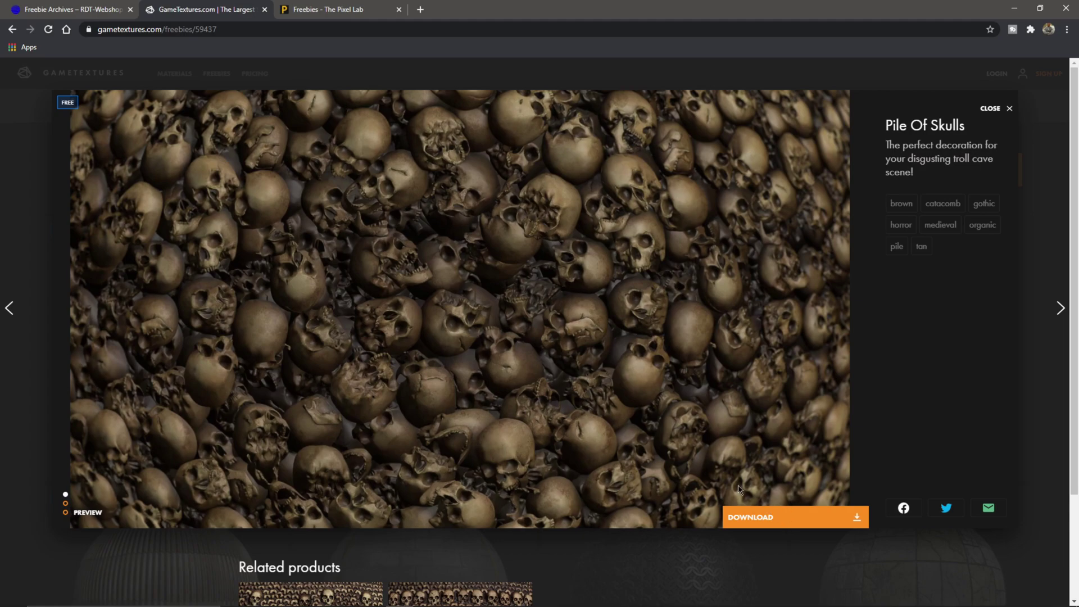
{"action": "key", "text": "super"}
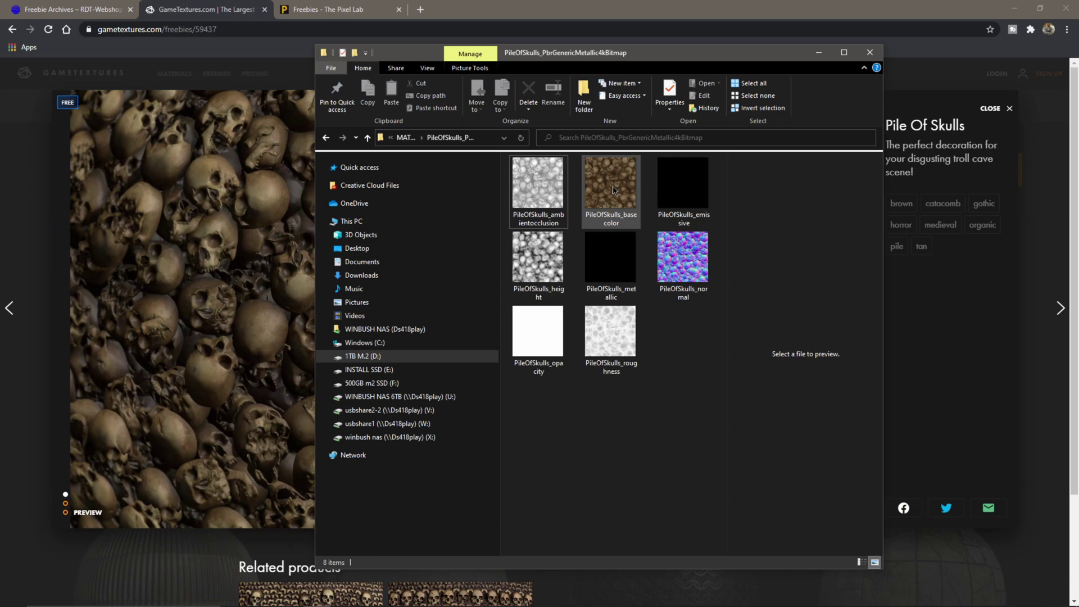
{"action": "left_click", "coordinate": [634, 190]}
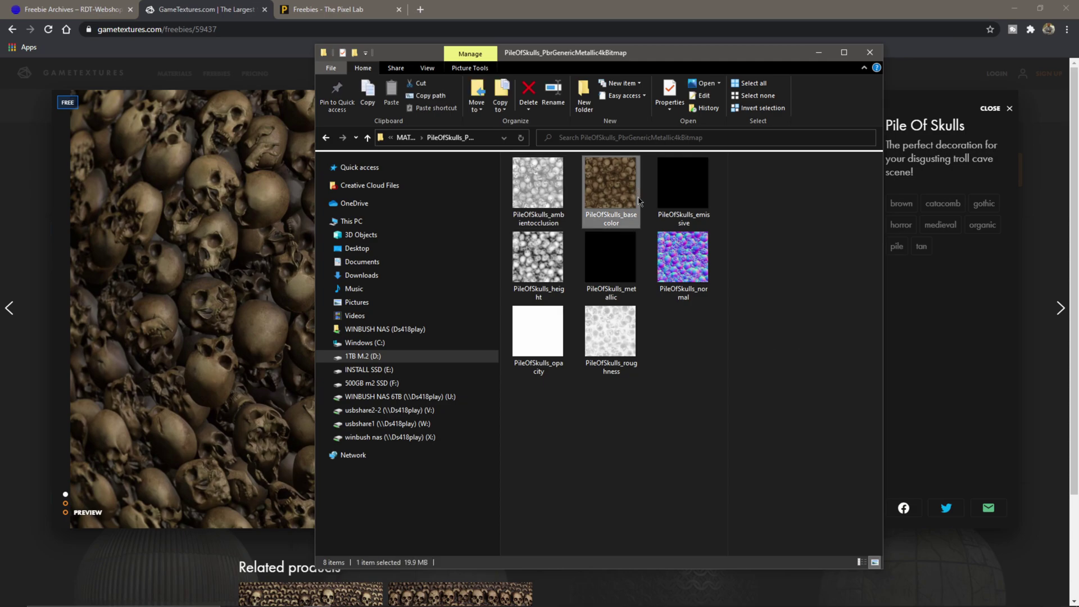
{"action": "left_click", "coordinate": [558, 270]}
{"action": "left_click", "coordinate": [618, 337]}
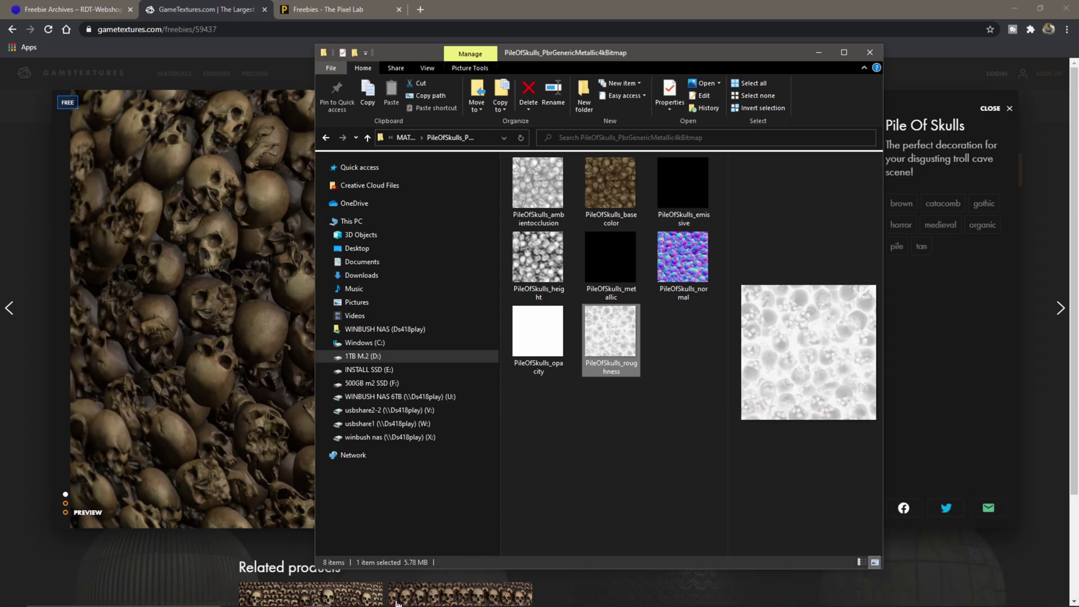
{"action": "key", "text": "super"}
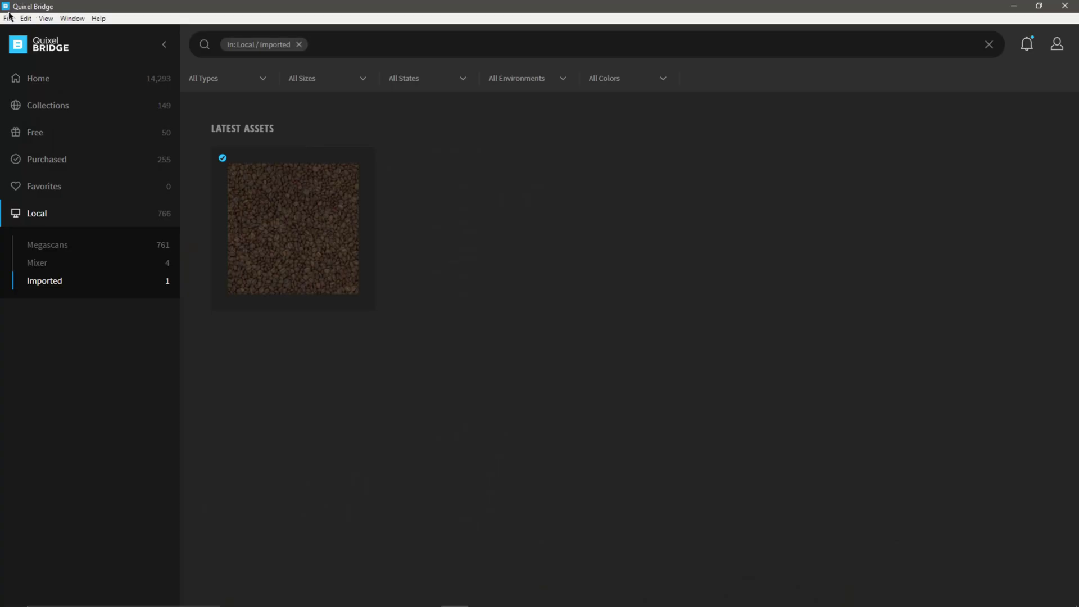
Start a local import in Quixel Bridge from the PileOfSkulls_PbrGenericMetallic4kBitmap folder
{"action": "left_click", "coordinate": [9, 18]}
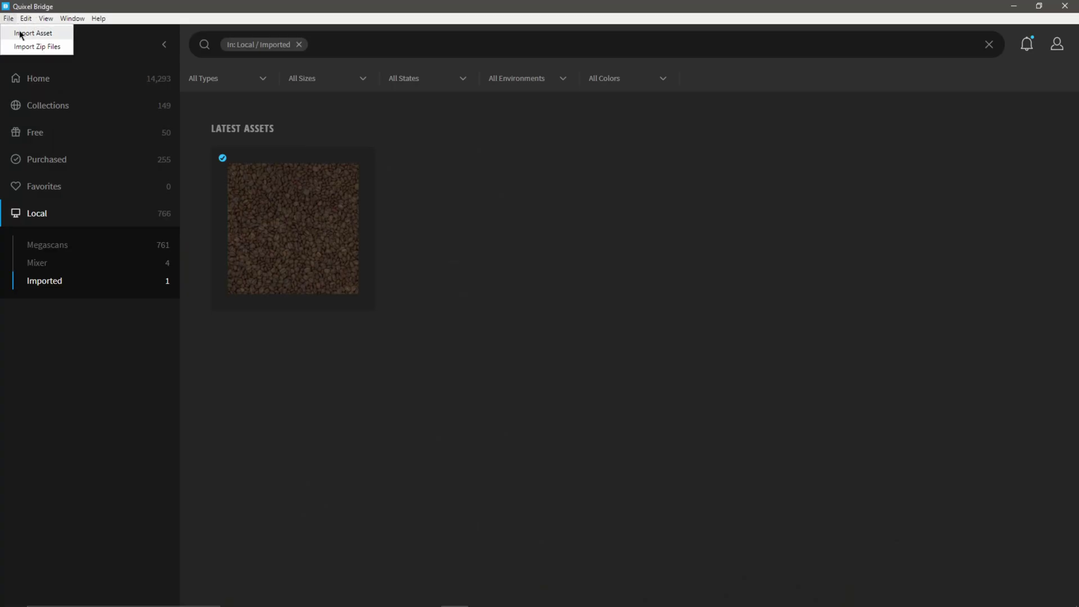
{"action": "left_click", "coordinate": [22, 33]}
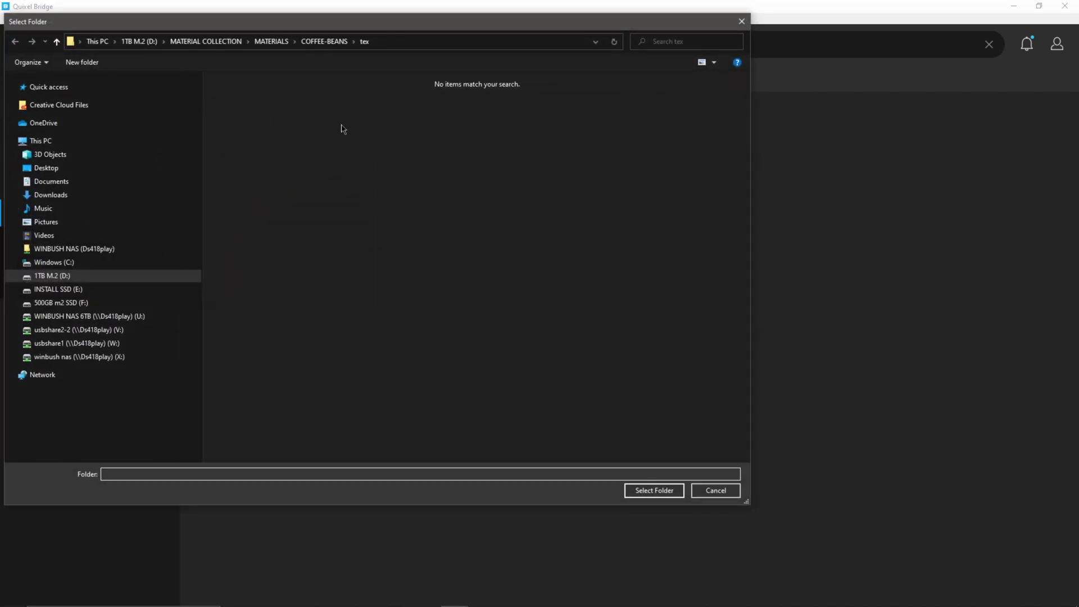
{"action": "left_click", "coordinate": [276, 44]}
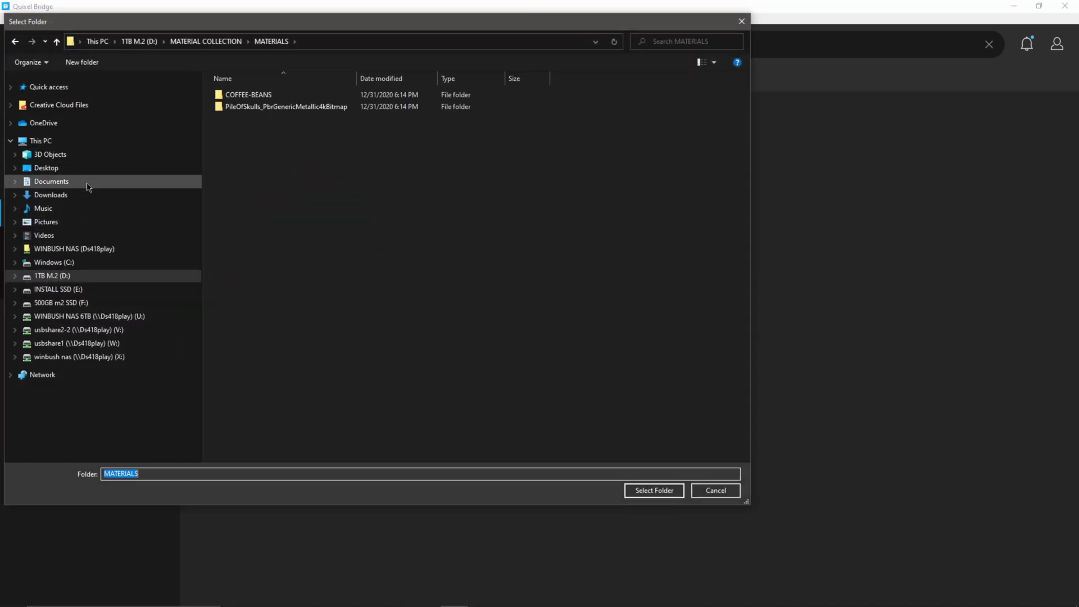
{"action": "double_click", "coordinate": [258, 107]}
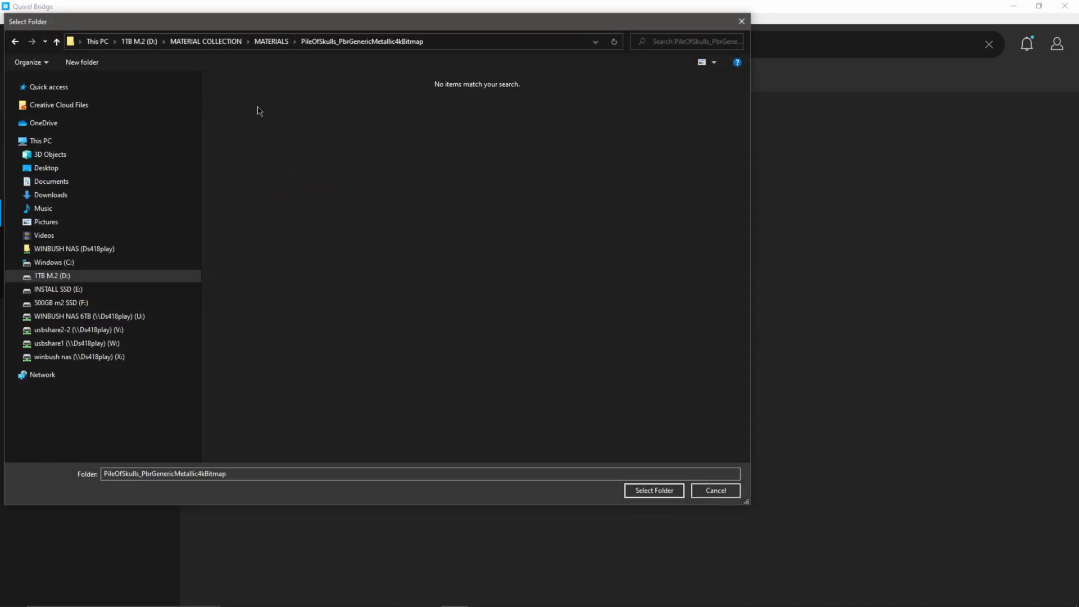
{"action": "left_click", "coordinate": [651, 492]}
Rename the new asset to Skulls
{"action": "left_click_drag", "start_coordinate": [674, 157], "coordinate": [492, 147]}
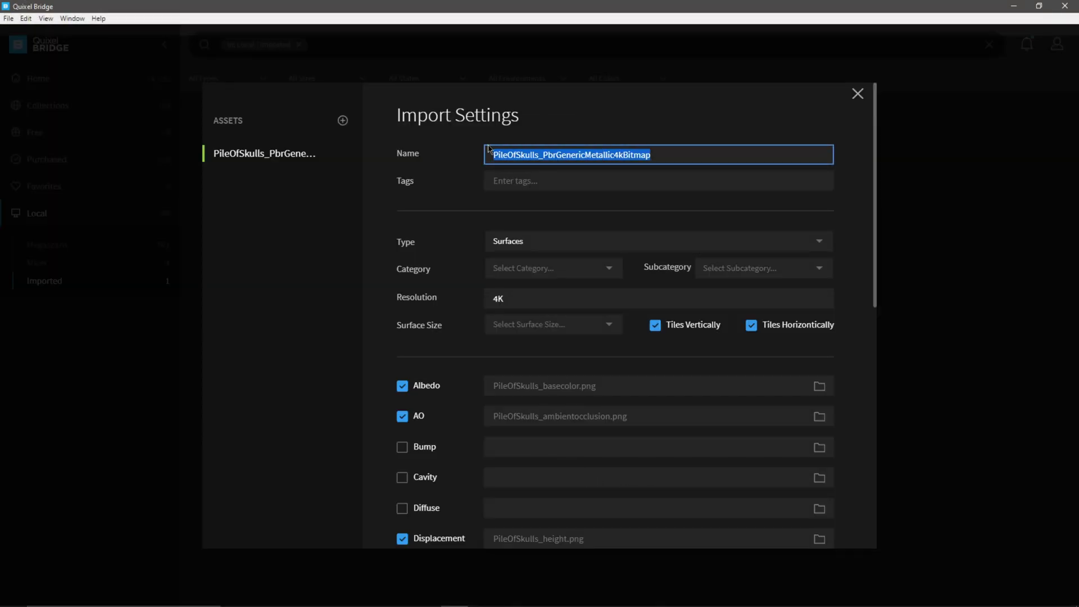
{"action": "type", "text": "Skull"}
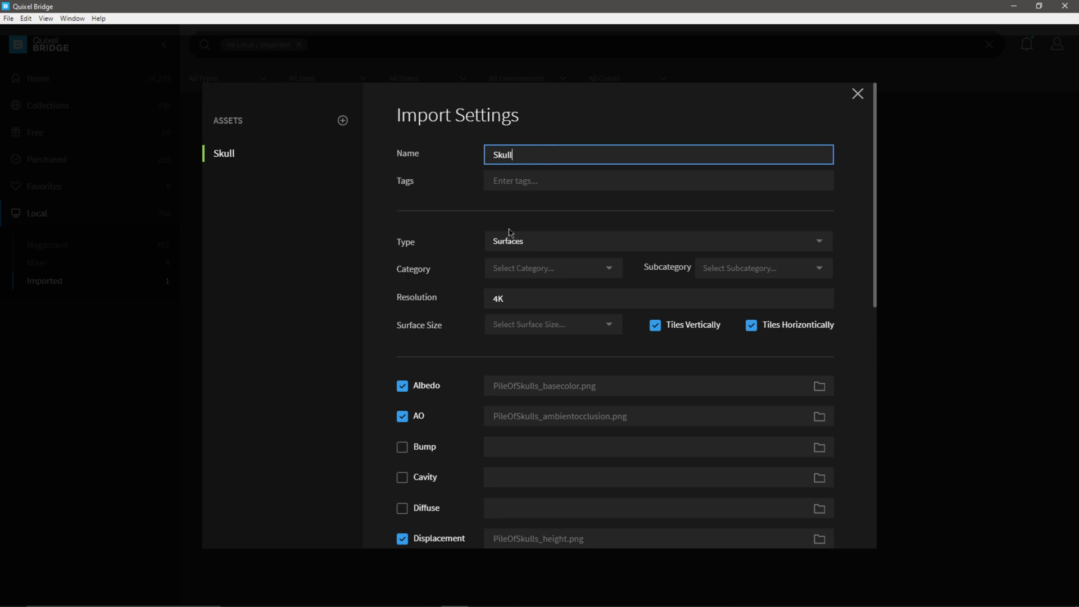
{"action": "left_click", "coordinate": [540, 298]}
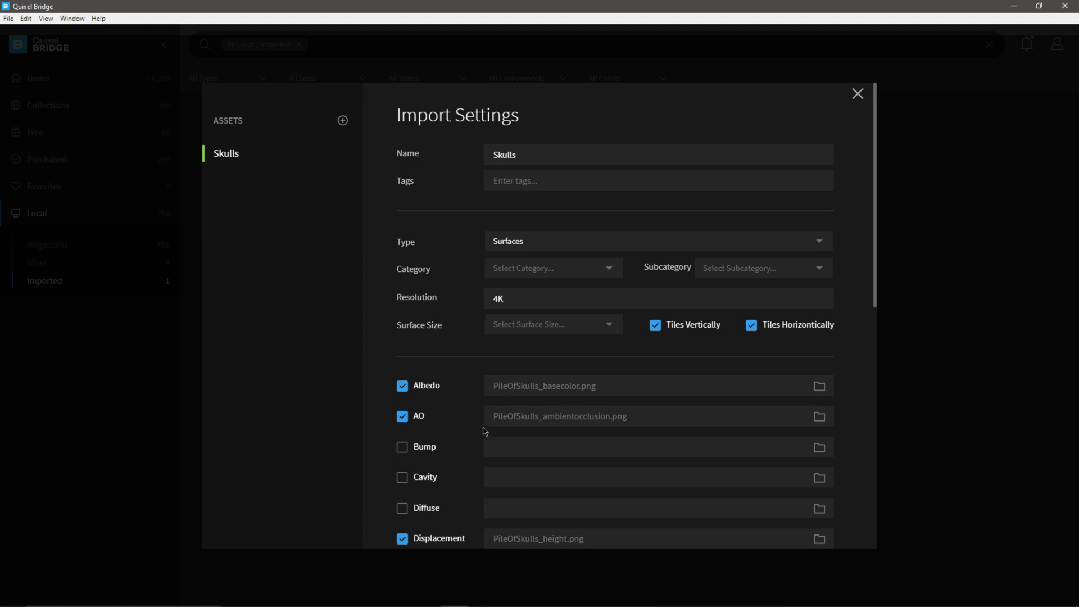
Compare the assigned texture maps against the PileOfSkulls files in File Explorer, including the emissive map
{"action": "scroll", "coordinate": [457, 426], "scroll_direction": "down", "scroll_amount": 3}
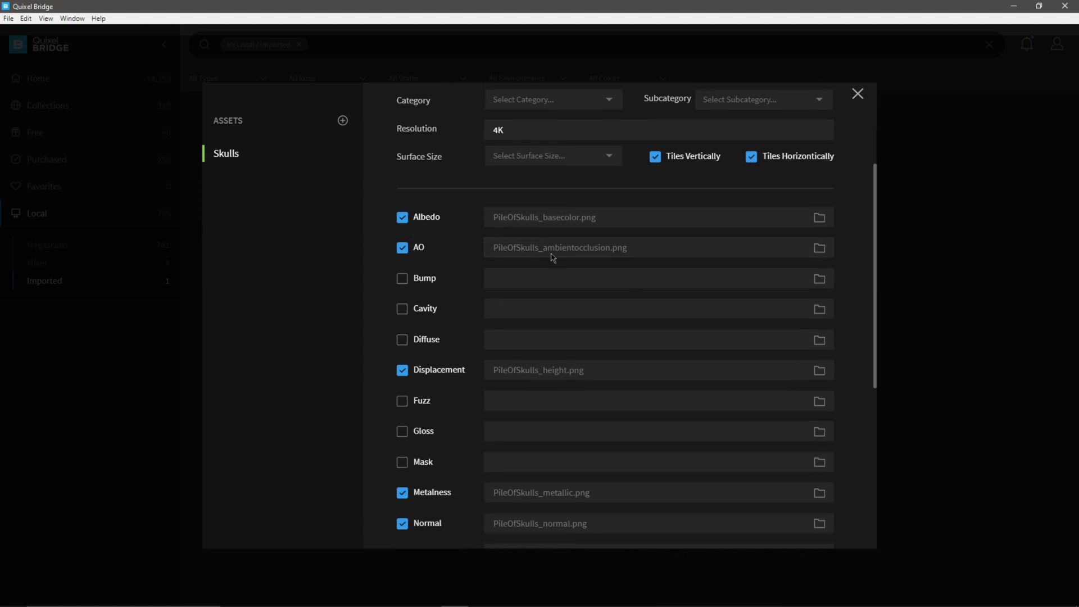
{"action": "mouse_move", "coordinate": [506, 606]}
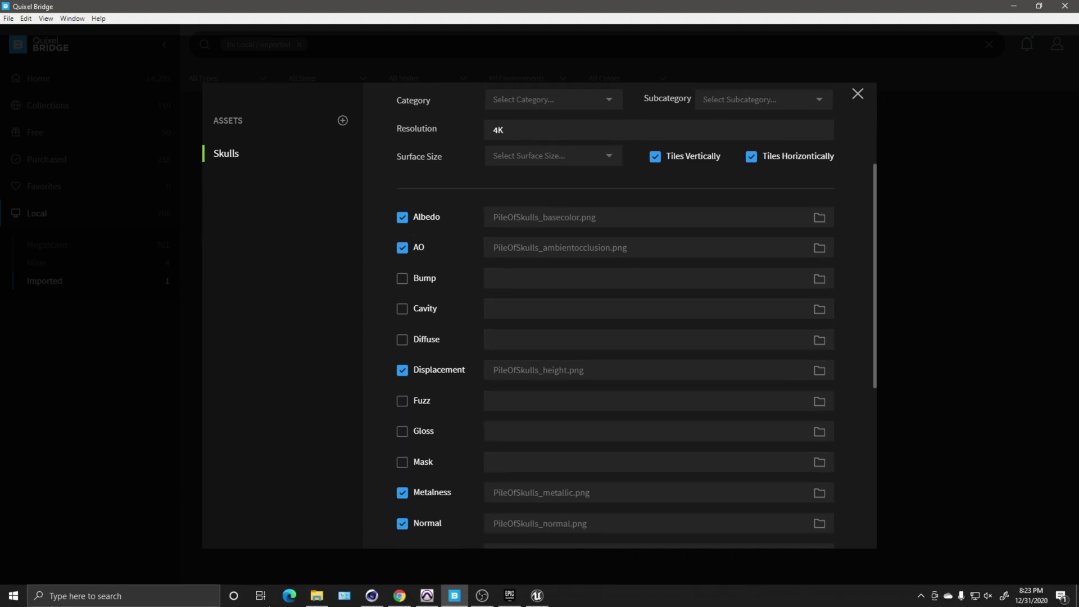
{"action": "left_click", "coordinate": [316, 597]}
{"action": "left_click_drag", "start_coordinate": [968, 56], "coordinate": [986, 70]}
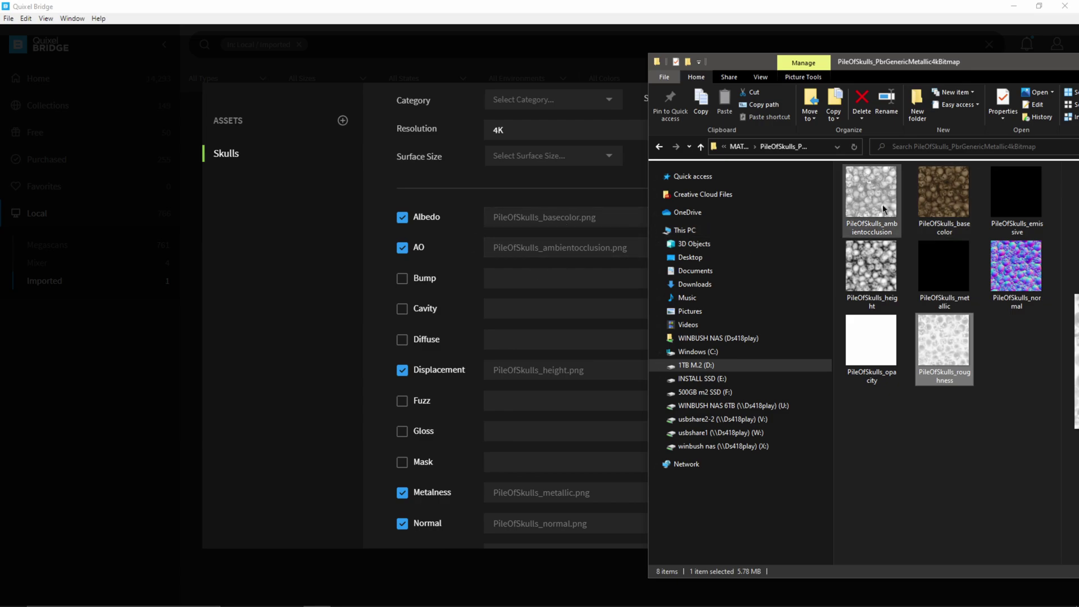
{"action": "scroll", "coordinate": [463, 375], "scroll_direction": "down", "scroll_amount": 2}
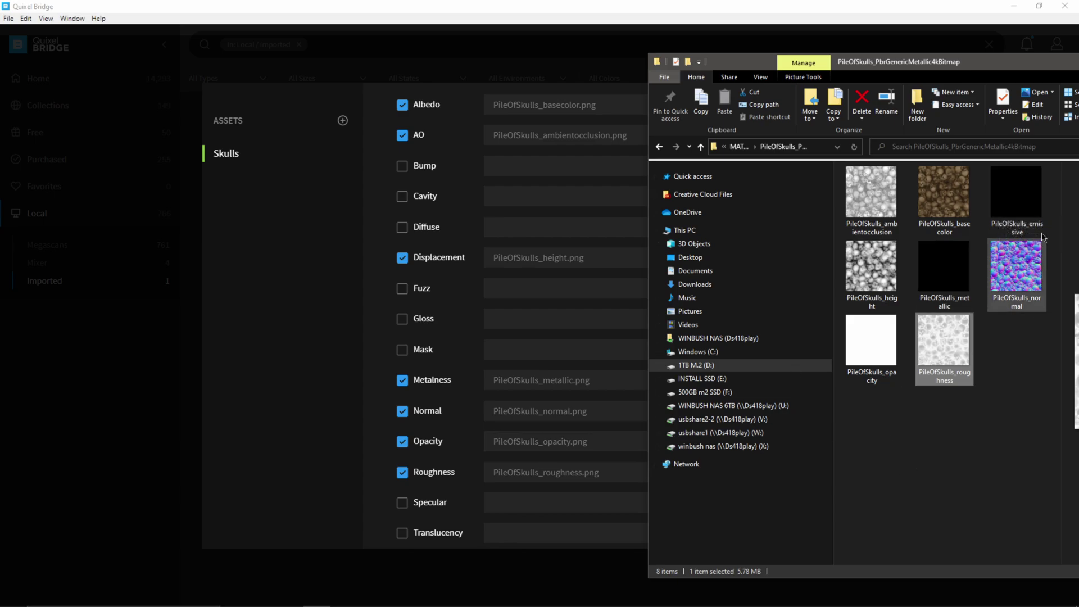
{"action": "left_click", "coordinate": [1021, 220]}
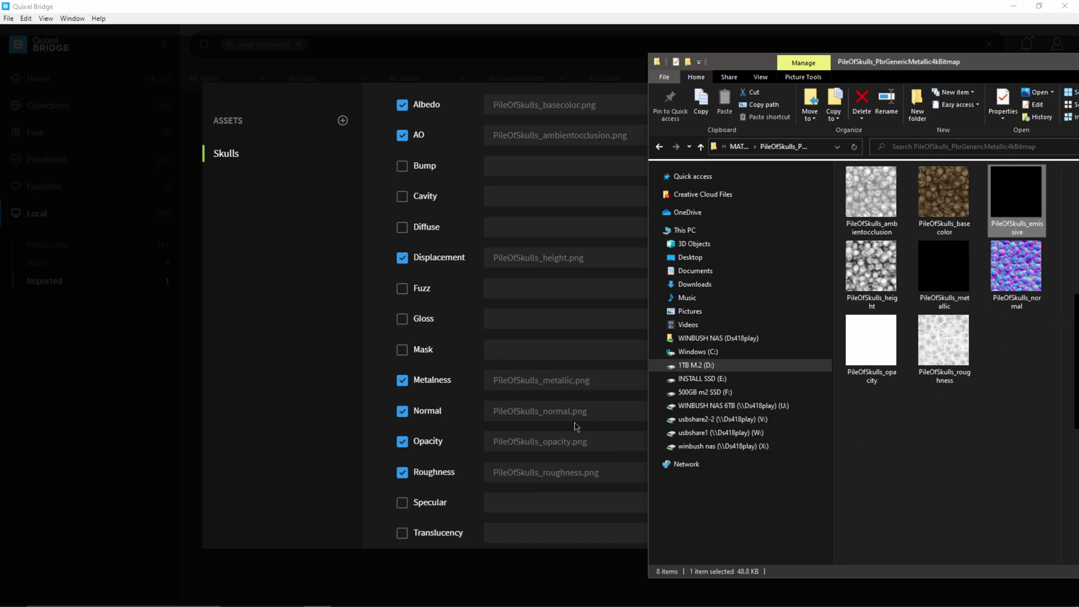
{"action": "scroll", "coordinate": [576, 426], "scroll_direction": "down", "scroll_amount": 3}
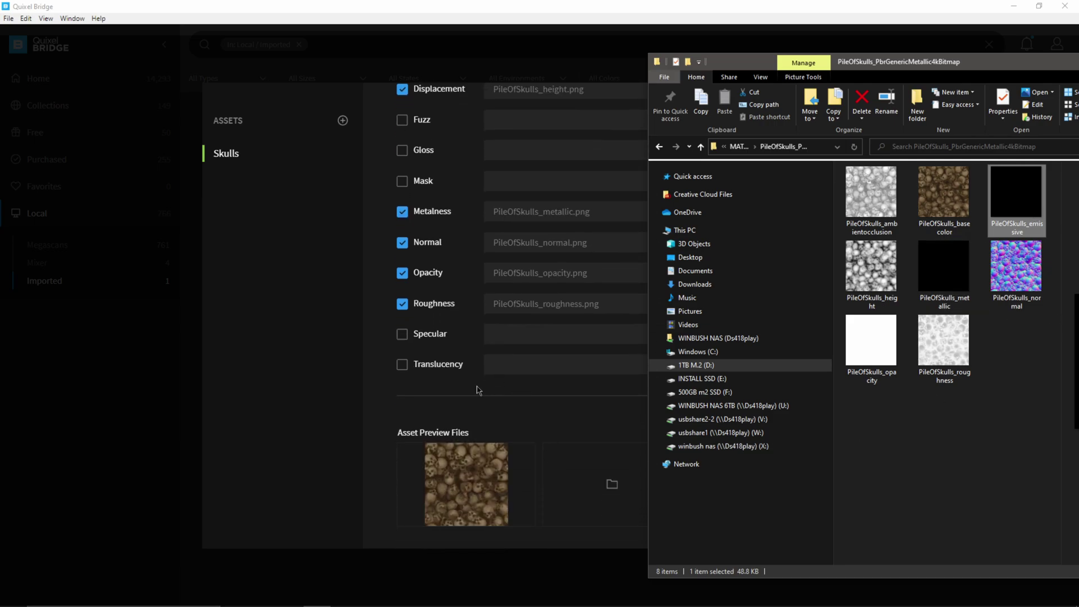
{"action": "left_click", "coordinate": [477, 390]}
{"action": "scroll", "coordinate": [505, 359], "scroll_direction": "down", "scroll_amount": 1}
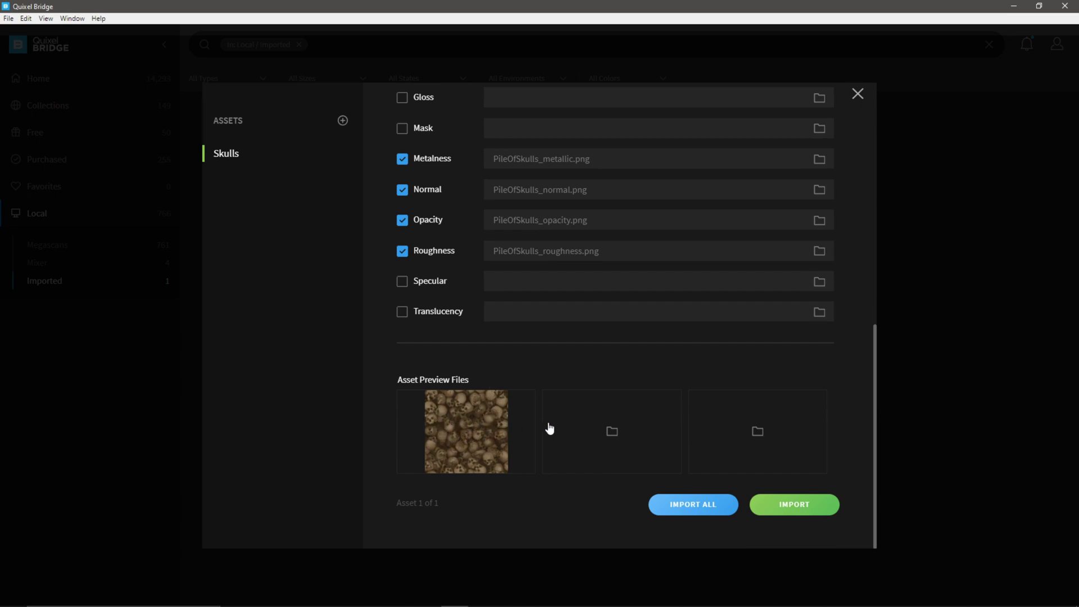
{"action": "scroll", "coordinate": [549, 428], "scroll_direction": "up", "scroll_amount": 8}
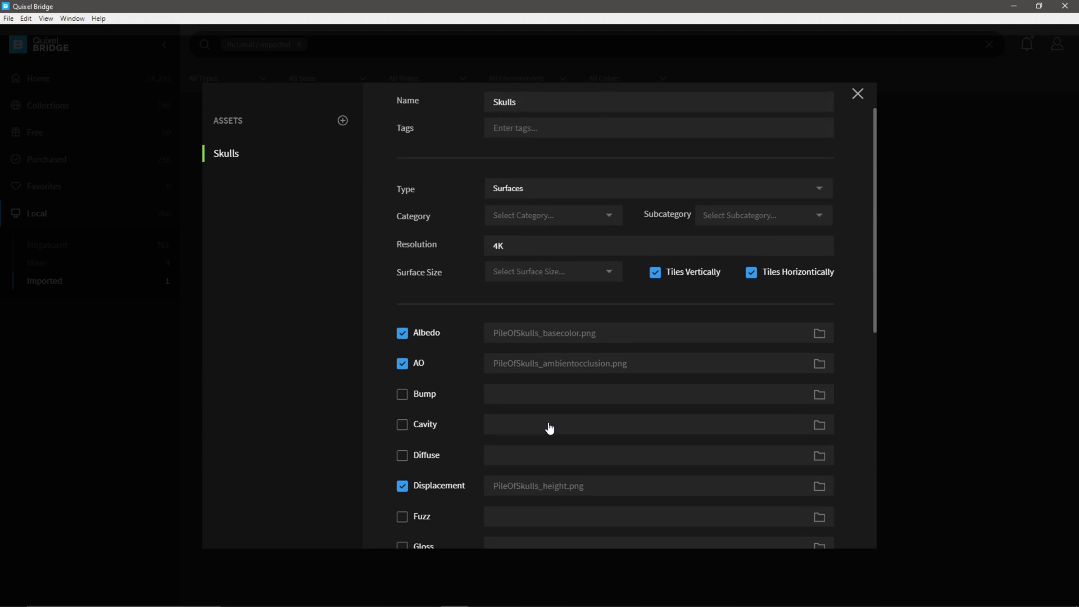
{"action": "scroll", "coordinate": [550, 428], "scroll_direction": "down", "scroll_amount": 8}
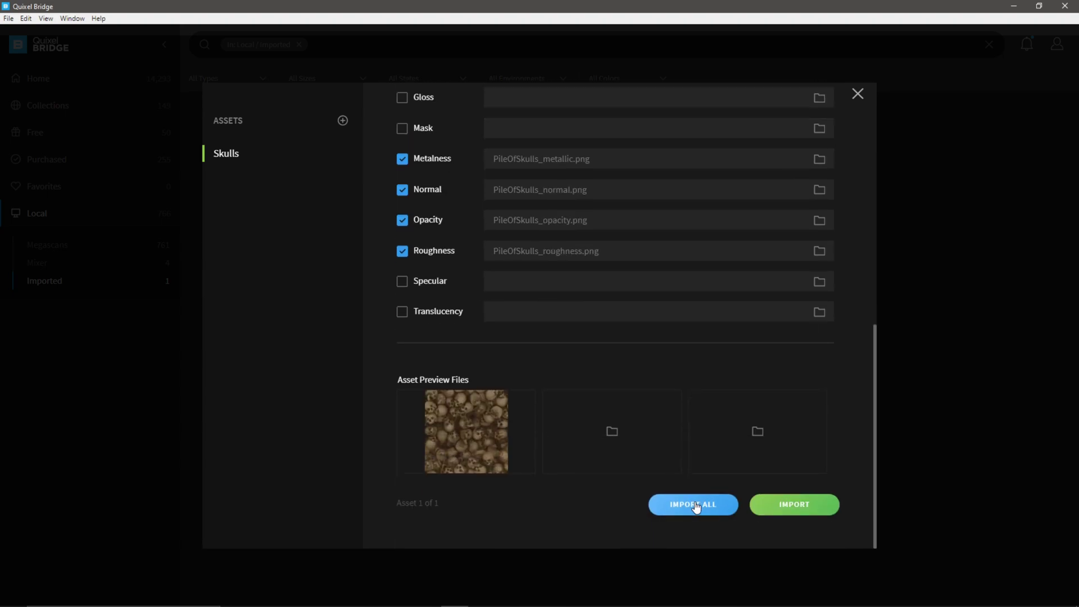
Import the Skulls asset and open its details in Quixel Bridge
{"action": "left_click", "coordinate": [695, 505]}
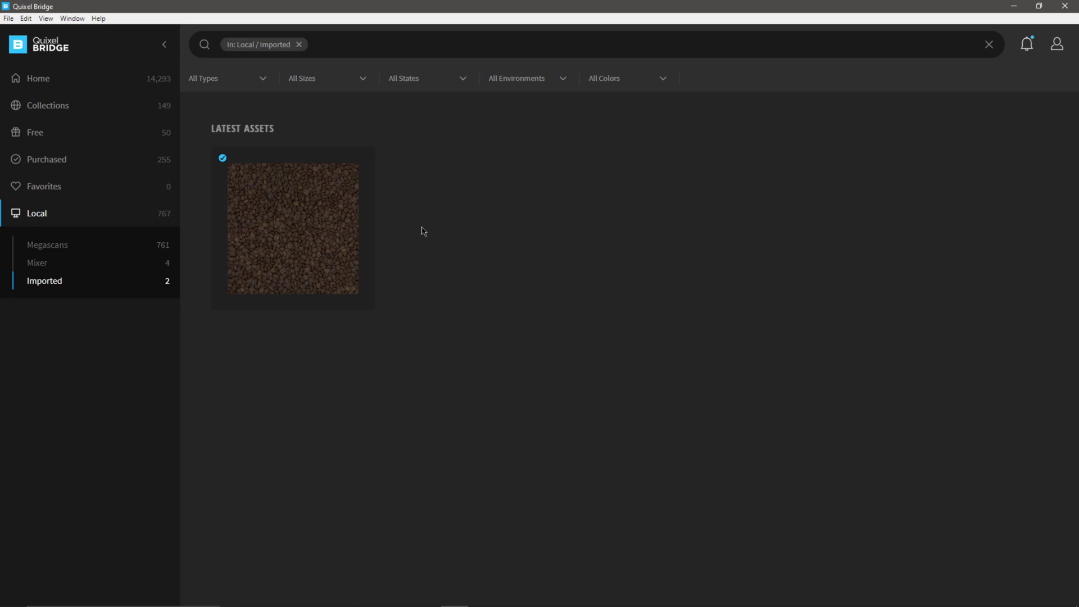
{"action": "left_click", "coordinate": [45, 266]}
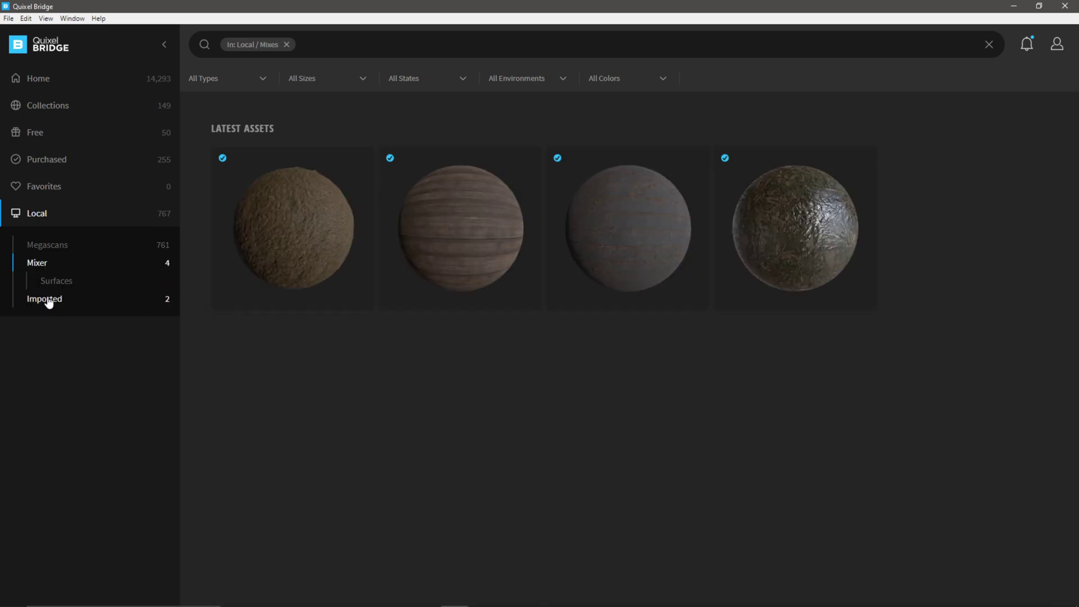
{"action": "left_click", "coordinate": [46, 299]}
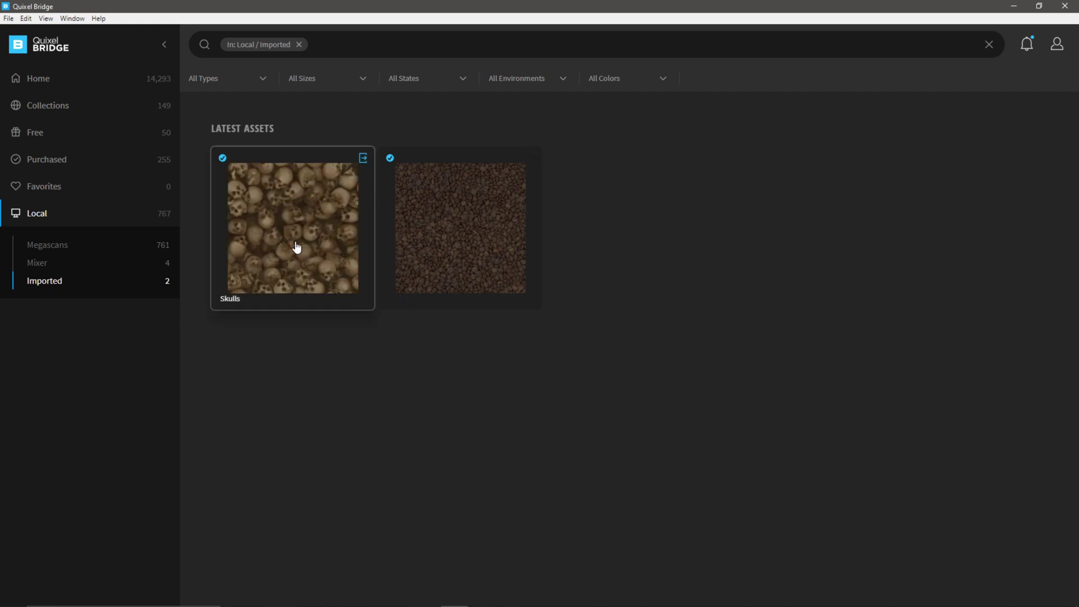
{"action": "left_click", "coordinate": [297, 247]}
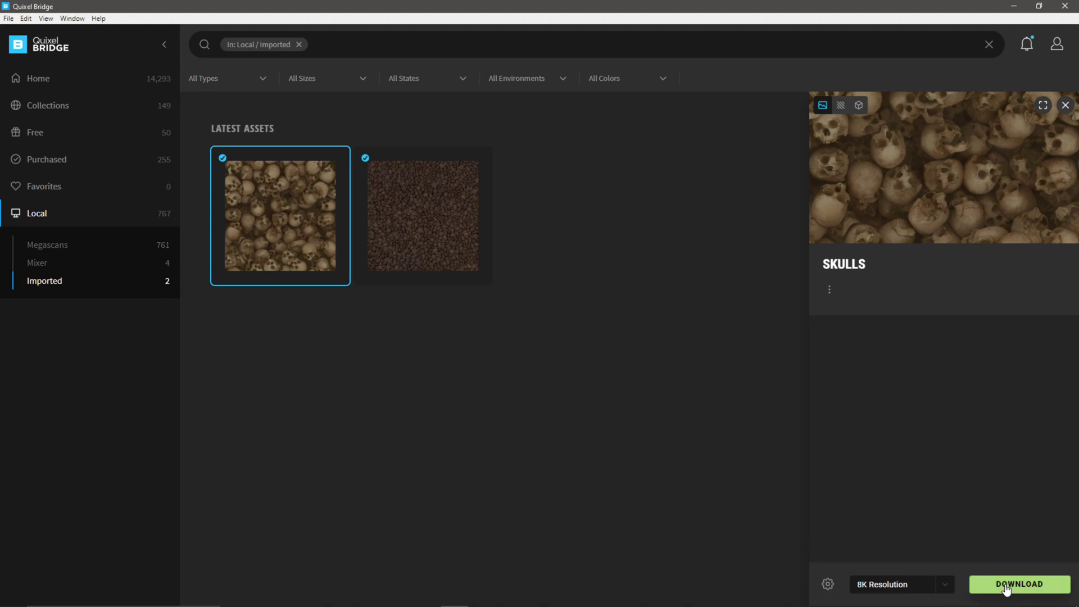
Choose 4K Resolution, check the Unreal Engine export settings, and export Skulls to Unreal
{"action": "left_click", "coordinate": [922, 591]}
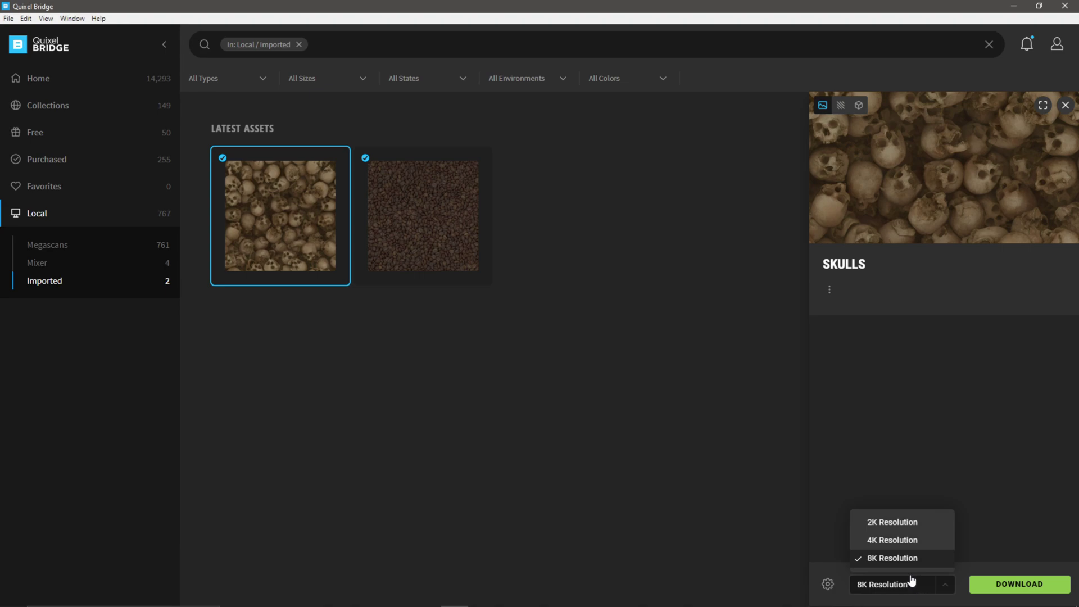
{"action": "left_click", "coordinate": [892, 541]}
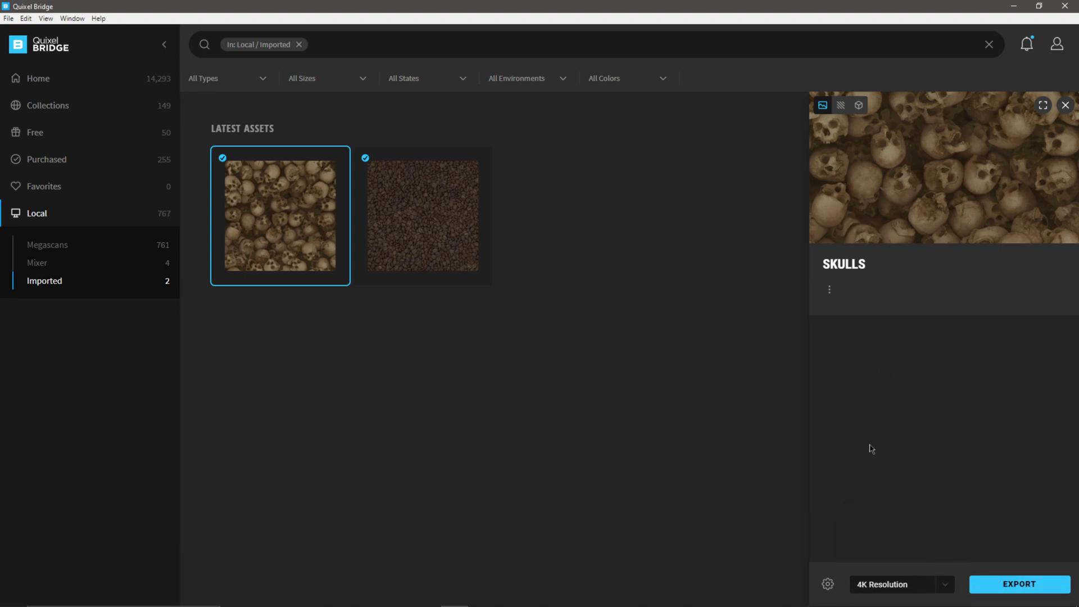
{"action": "left_click", "coordinate": [828, 586]}
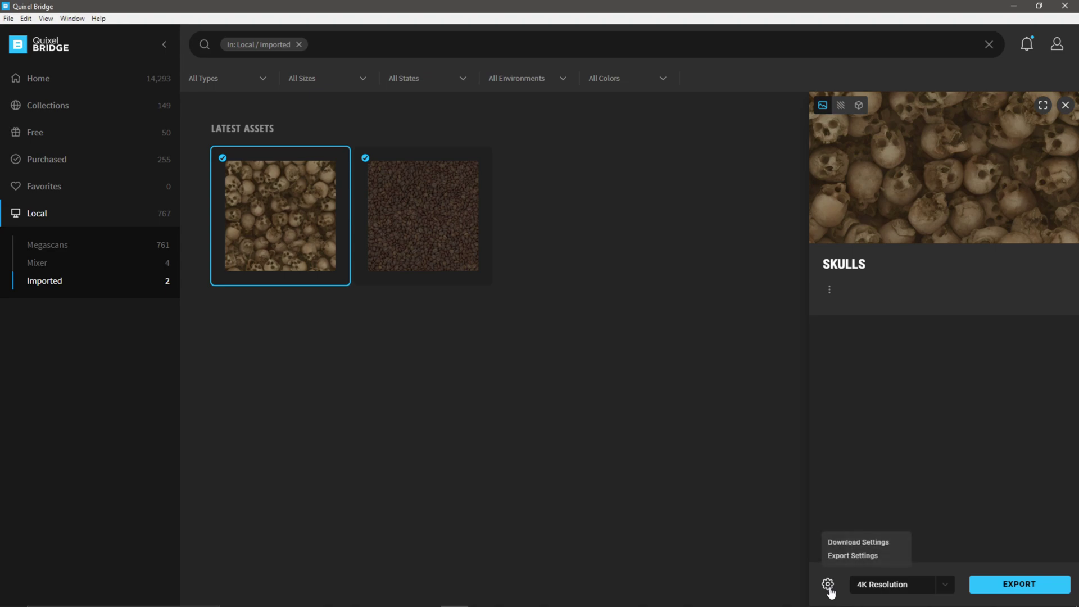
{"action": "left_click", "coordinate": [853, 555]}
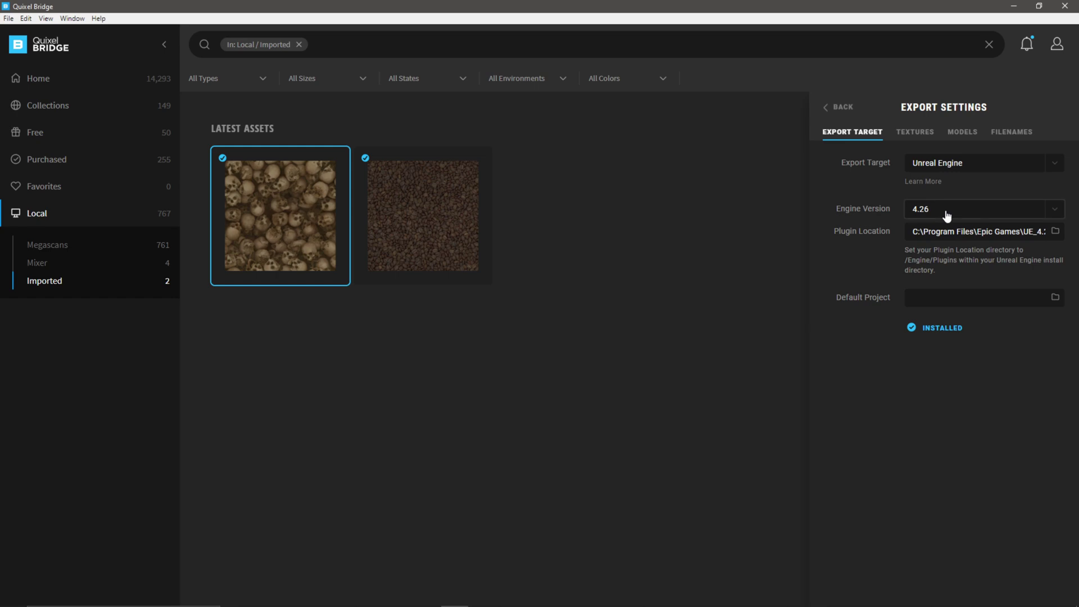
{"action": "left_click", "coordinate": [838, 114]}
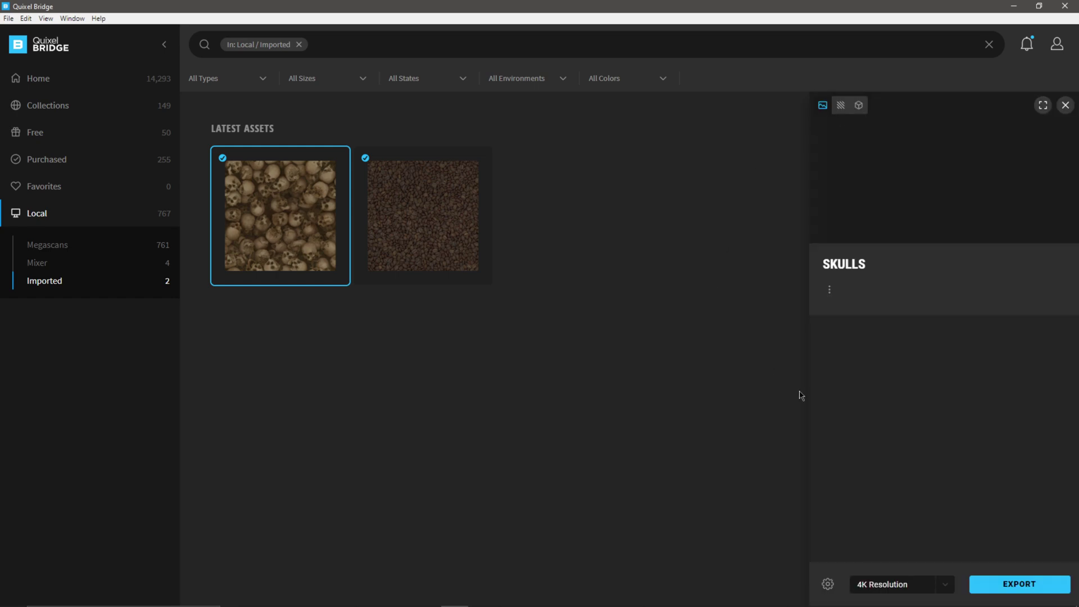
{"action": "left_click", "coordinate": [1023, 586]}
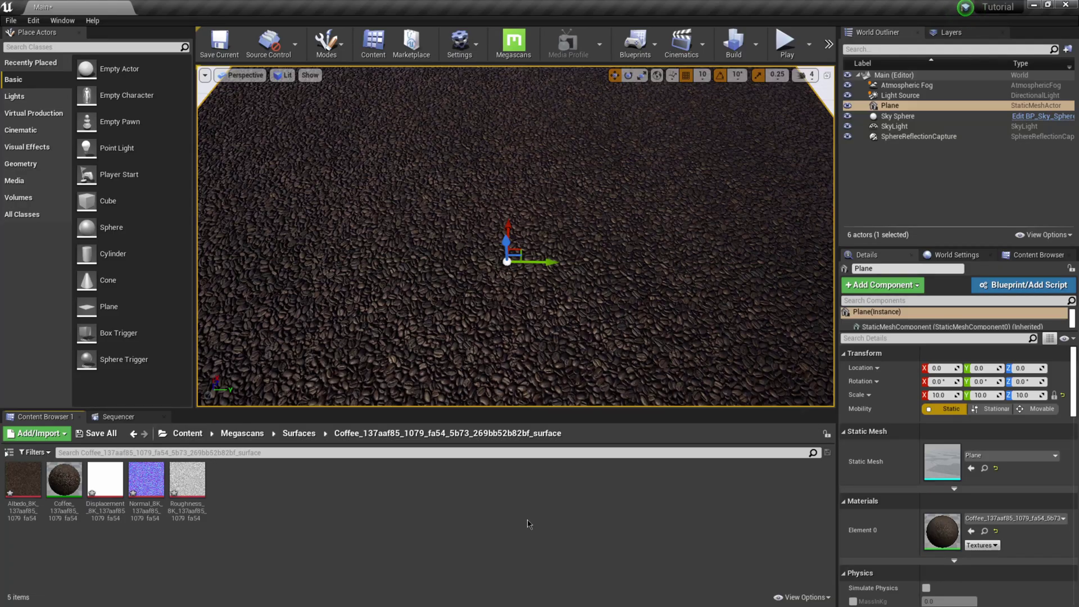
Open Megascans Surfaces > Skulls and drag the Skulls material onto the plane
{"action": "left_click", "coordinate": [299, 433]}
{"action": "double_click", "coordinate": [63, 478]}
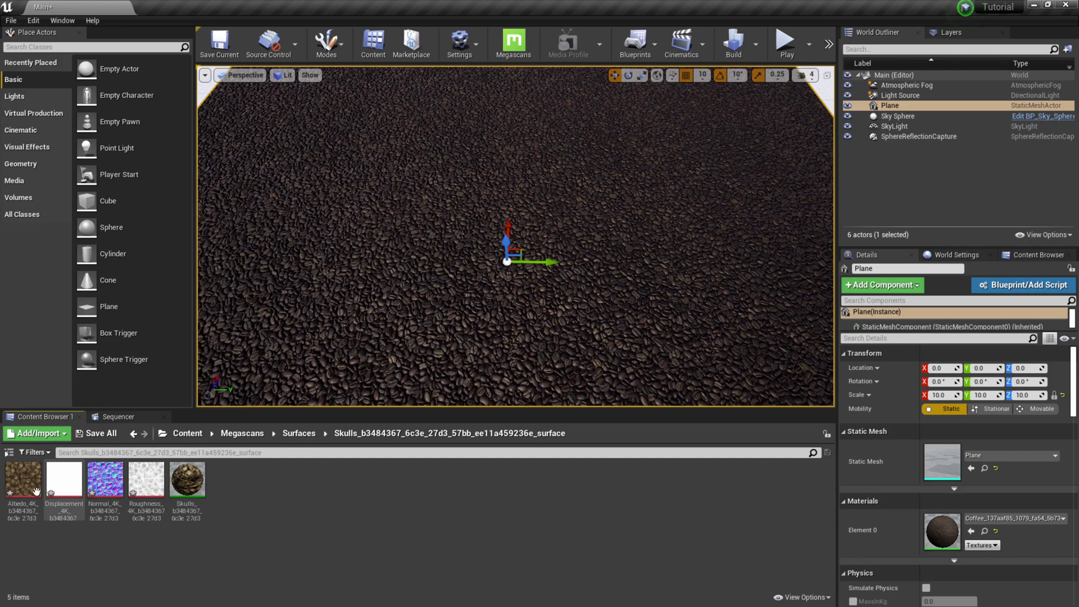
{"action": "left_click", "coordinate": [195, 485]}
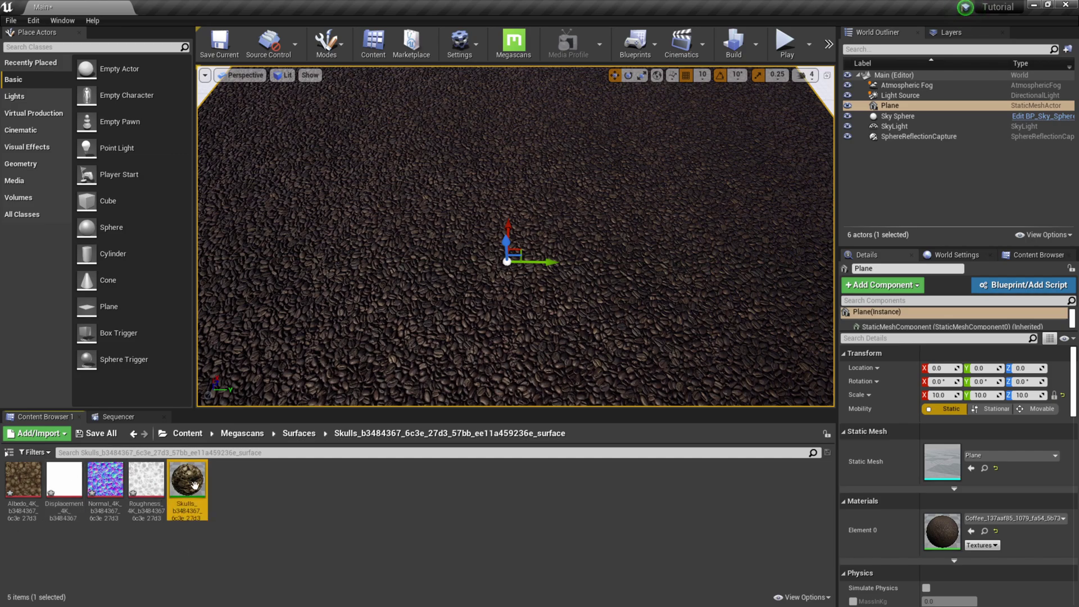
{"action": "left_click_drag", "start_coordinate": [195, 484], "coordinate": [423, 268]}
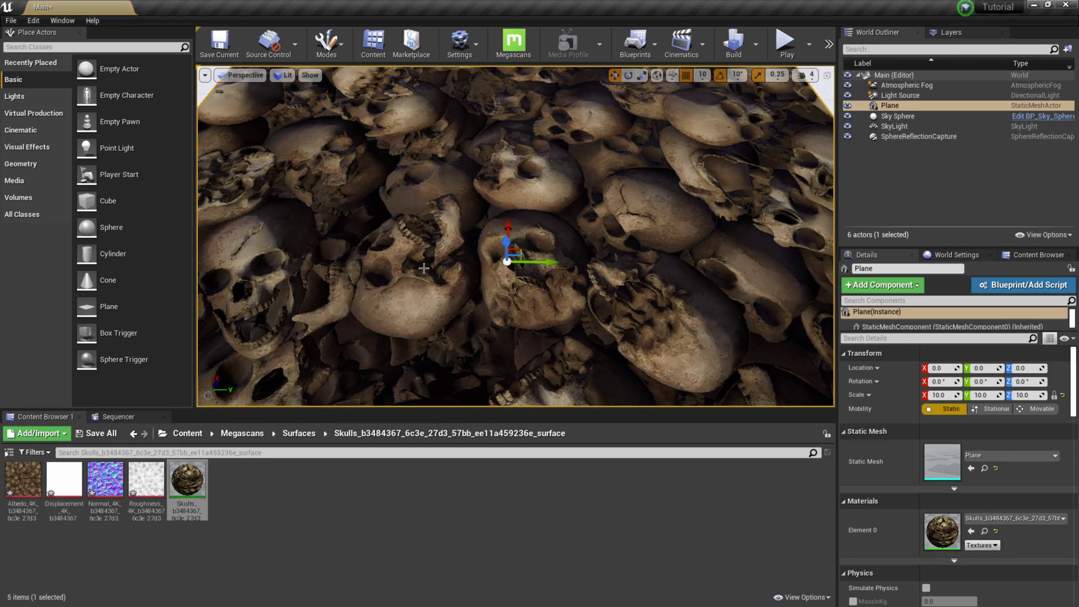
Enable Tiling/Offset, set Tiling X and Y to 10, and save the Skulls material instance
{"action": "double_click", "coordinate": [194, 481]}
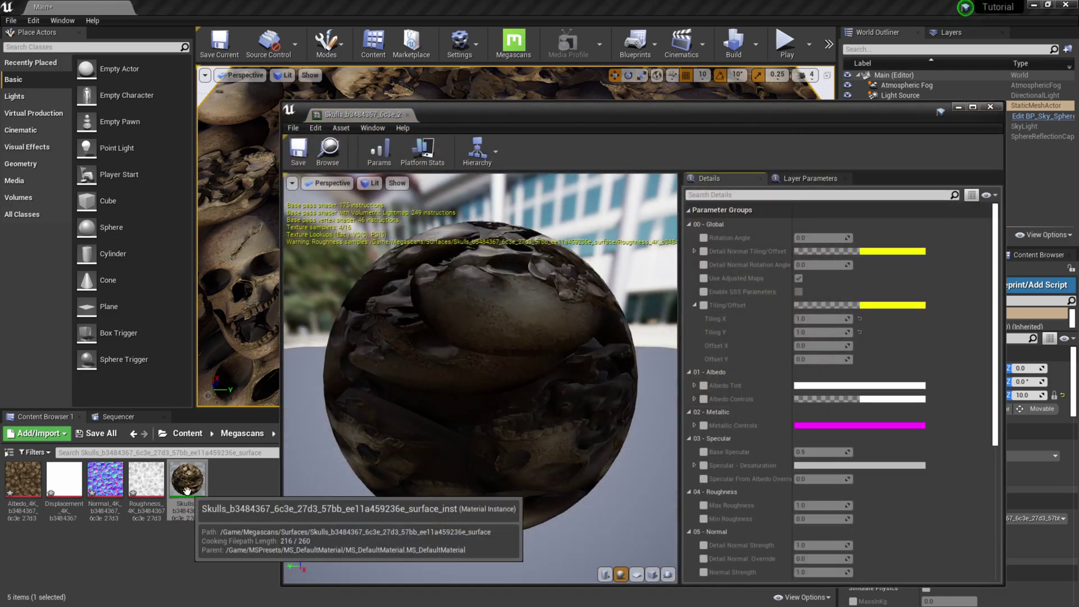
{"action": "left_click", "coordinate": [703, 307]}
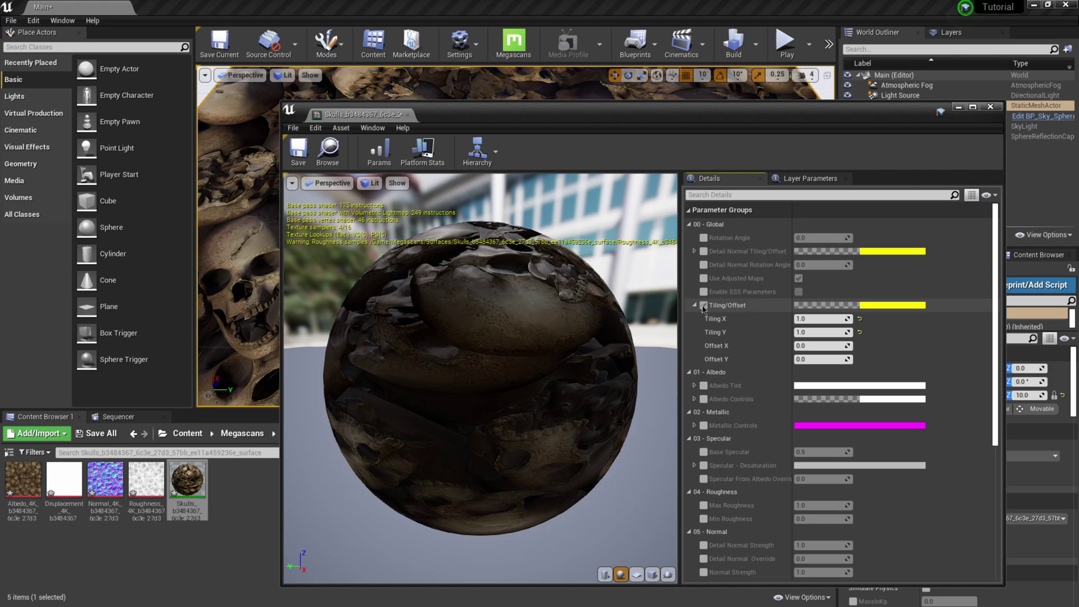
{"action": "left_click", "coordinate": [802, 318]}
{"action": "type", "text": "10"}
{"action": "key", "text": "Tab"}
{"action": "type", "text": "10"}
{"action": "key", "text": "Return"}
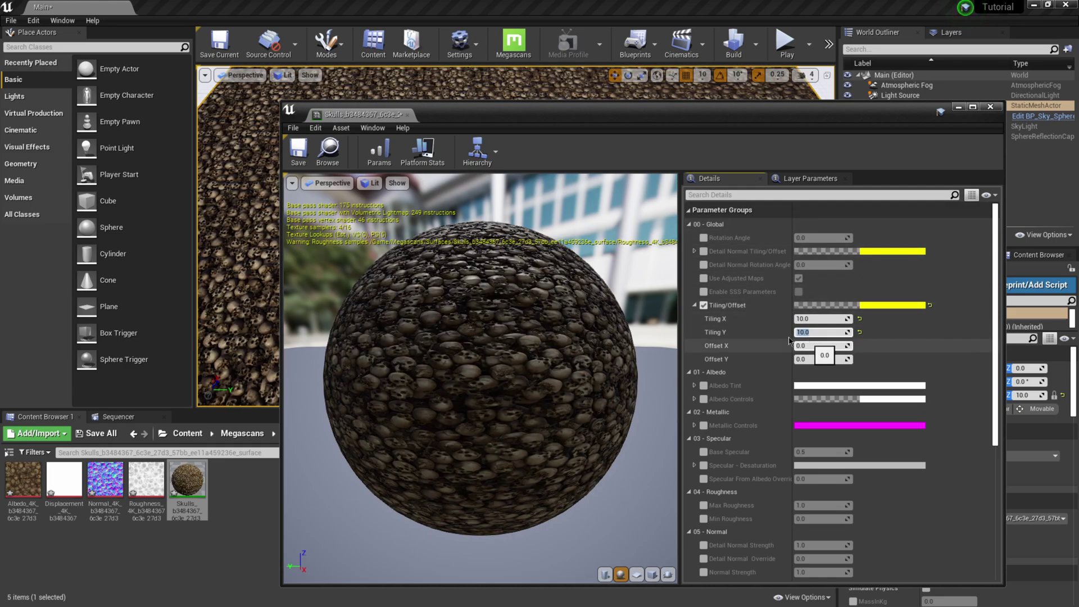
{"action": "left_click", "coordinate": [298, 151]}
{"action": "left_click", "coordinate": [990, 107]}
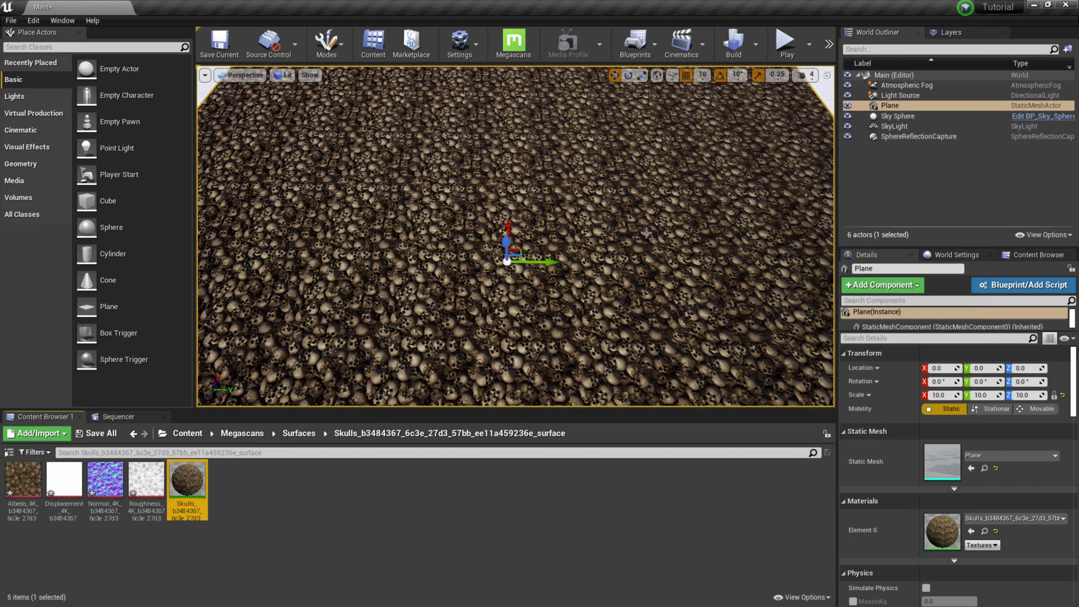
Zoom in on the tiled skull plane and toggle Game View (G) to hide editor helpers
{"action": "scroll", "coordinate": [563, 246], "scroll_direction": "up", "scroll_amount": 1}
{"action": "scroll", "coordinate": [562, 261], "scroll_direction": "up", "scroll_amount": 3}
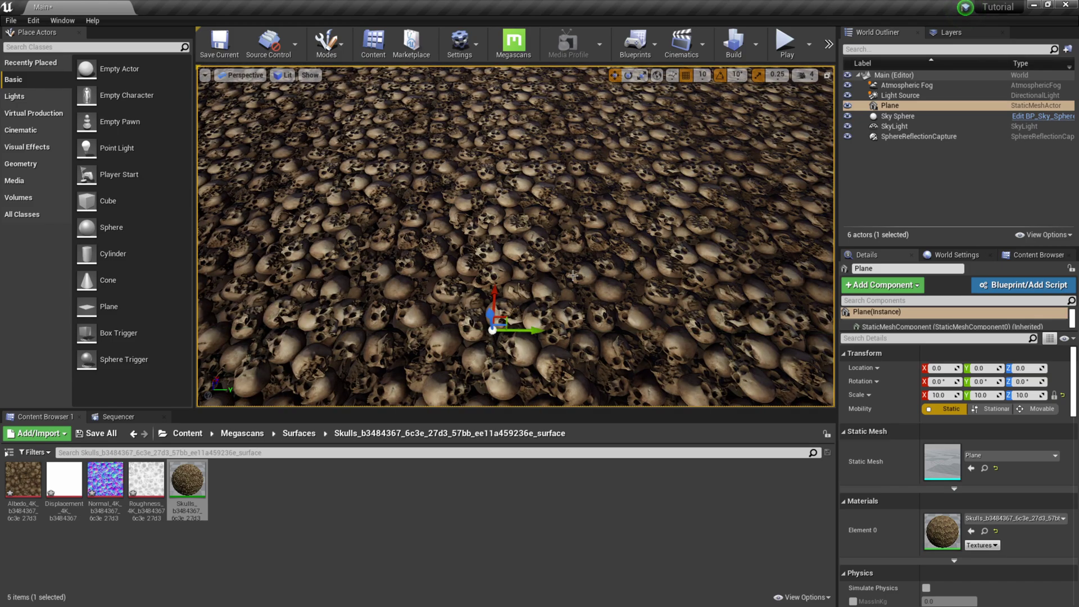
{"action": "key", "text": "g"}
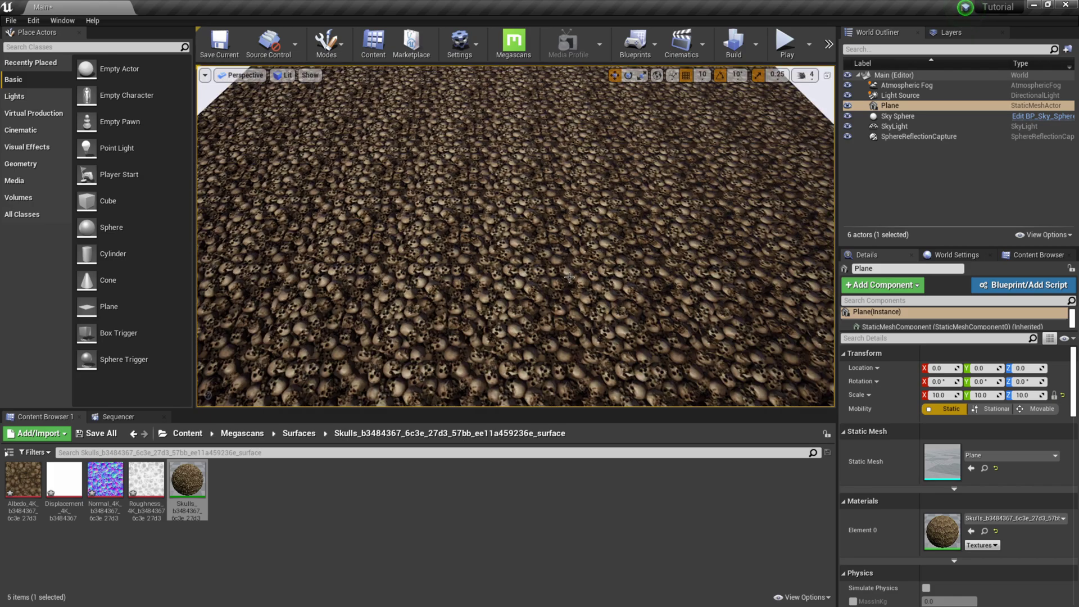
{"action": "scroll", "coordinate": [569, 277], "scroll_direction": "up", "scroll_amount": 5}
{"action": "scroll", "coordinate": [530, 272], "scroll_direction": "down", "scroll_amount": 5}
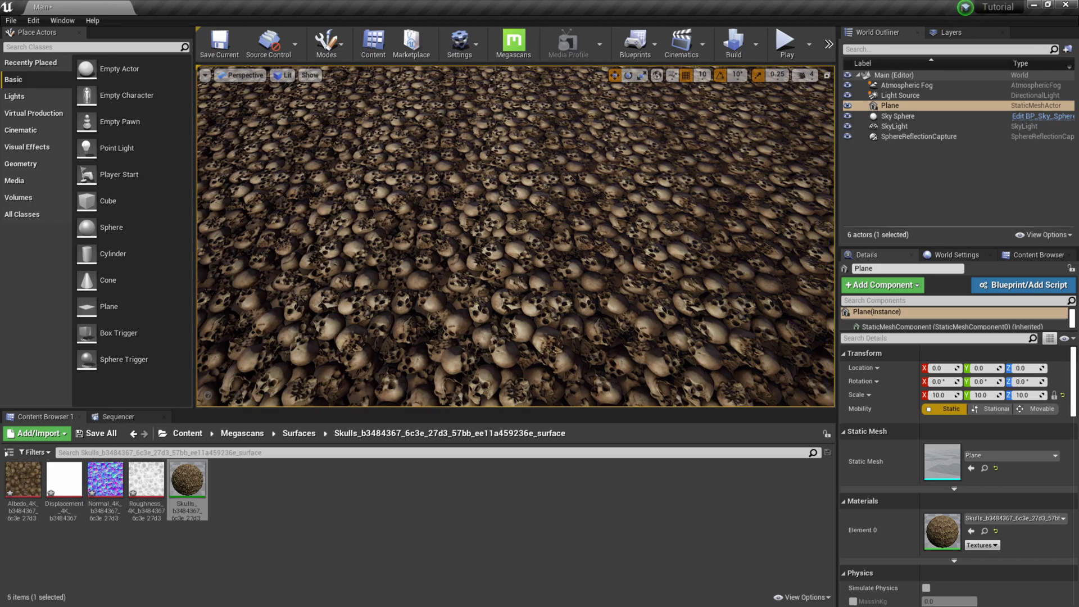
{"action": "scroll", "coordinate": [534, 281], "scroll_direction": "up", "scroll_amount": 8}
{"action": "scroll", "coordinate": [538, 294], "scroll_direction": "down", "scroll_amount": 5}
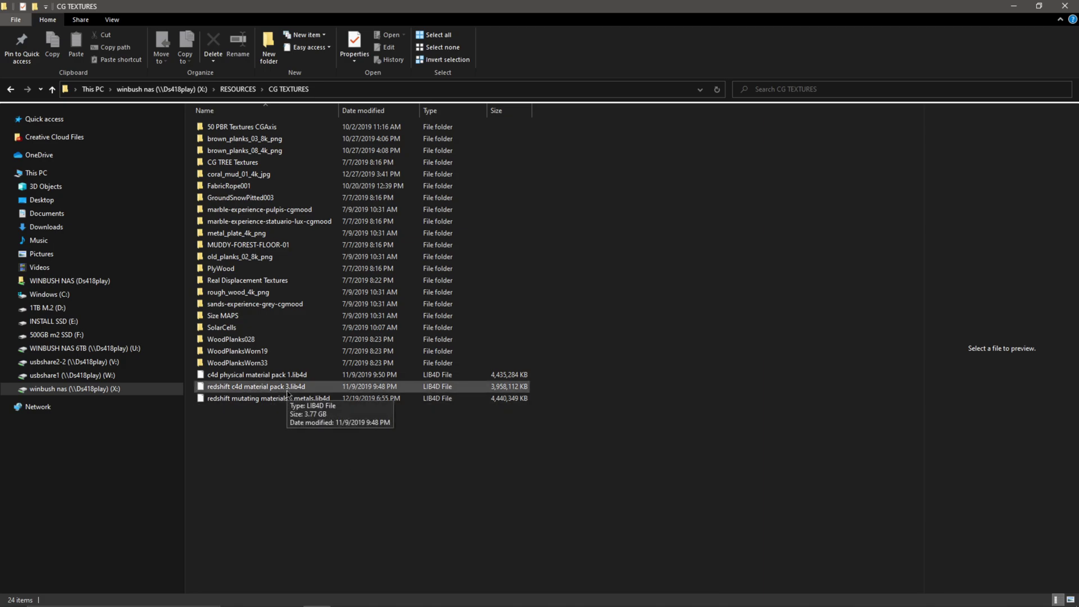
Select the redshift c4d material pack 3.lib4d library in the CG TEXTURES folder
{"action": "left_click", "coordinate": [292, 388]}
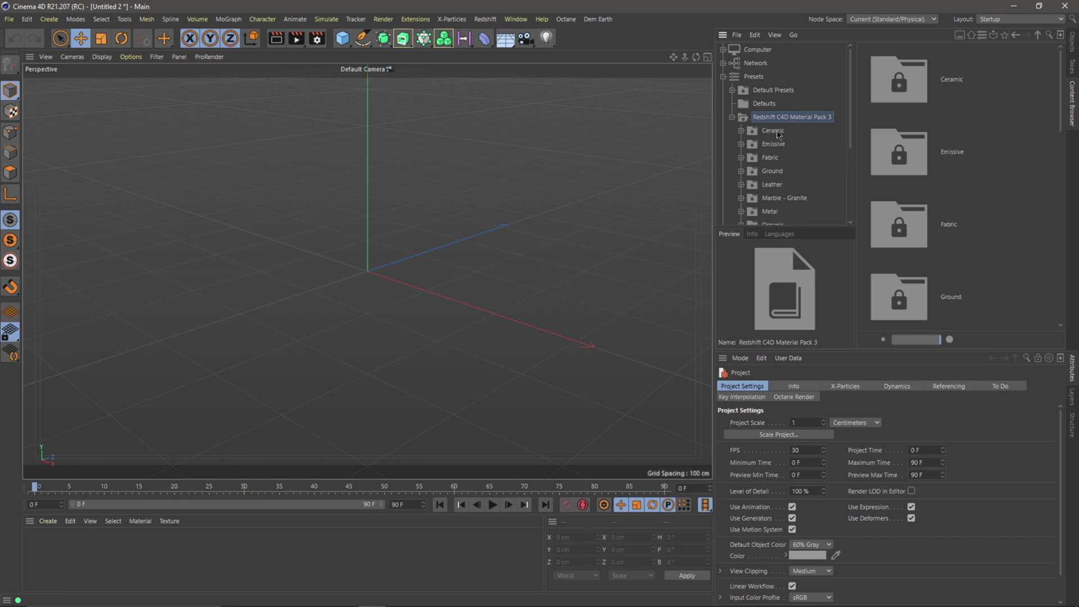
{"action": "left_click", "coordinate": [314, 594]}
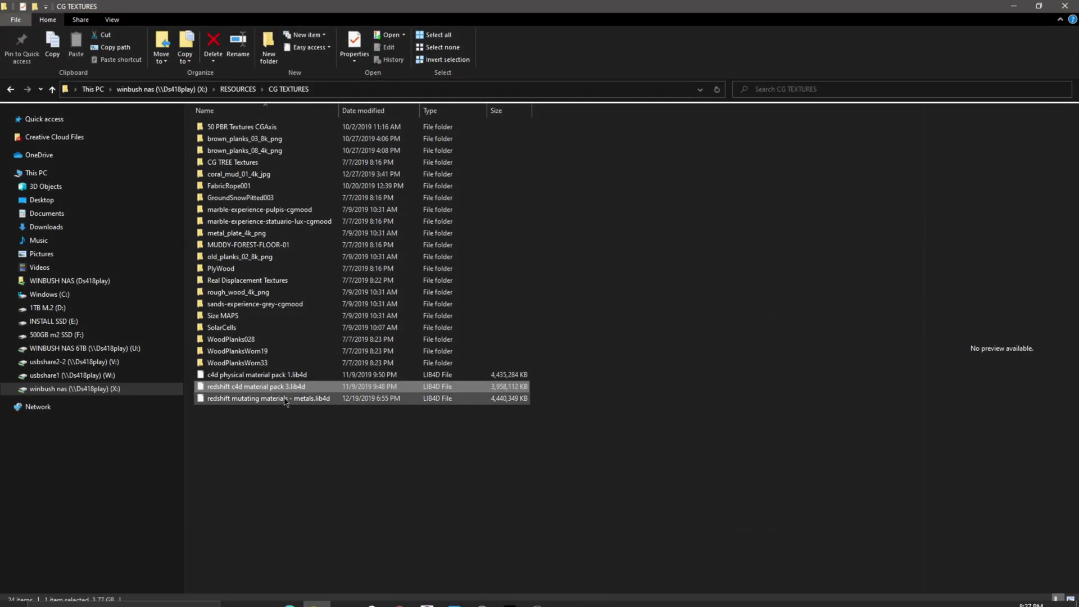
Browse the Ceramic presets and load RS Portuguese Tiles Moldy_4K+ into the Material Manager
{"action": "left_click", "coordinate": [1014, 6]}
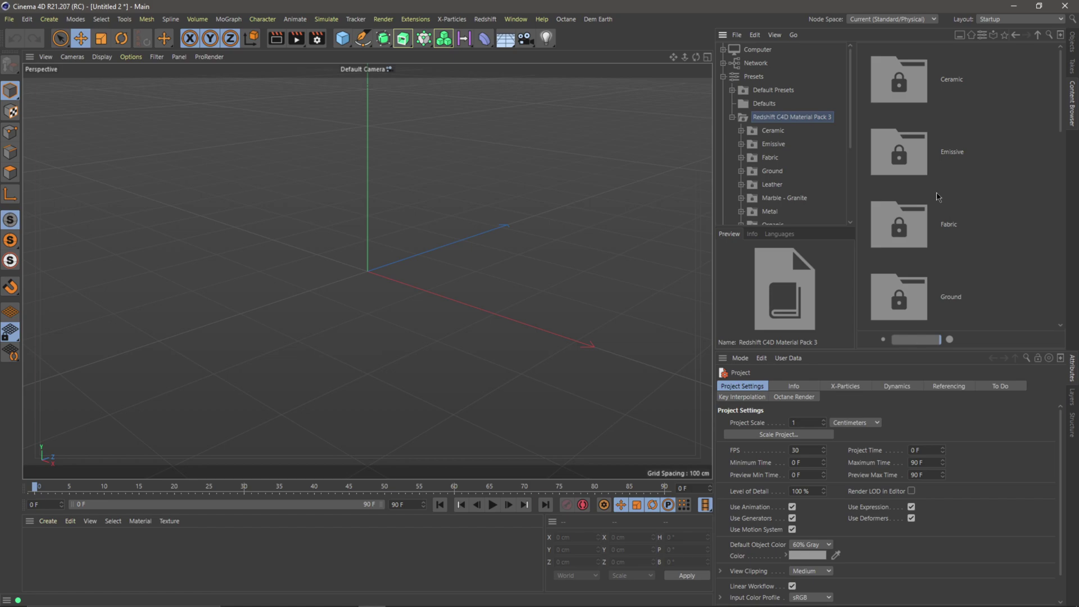
{"action": "left_click", "coordinate": [913, 92]}
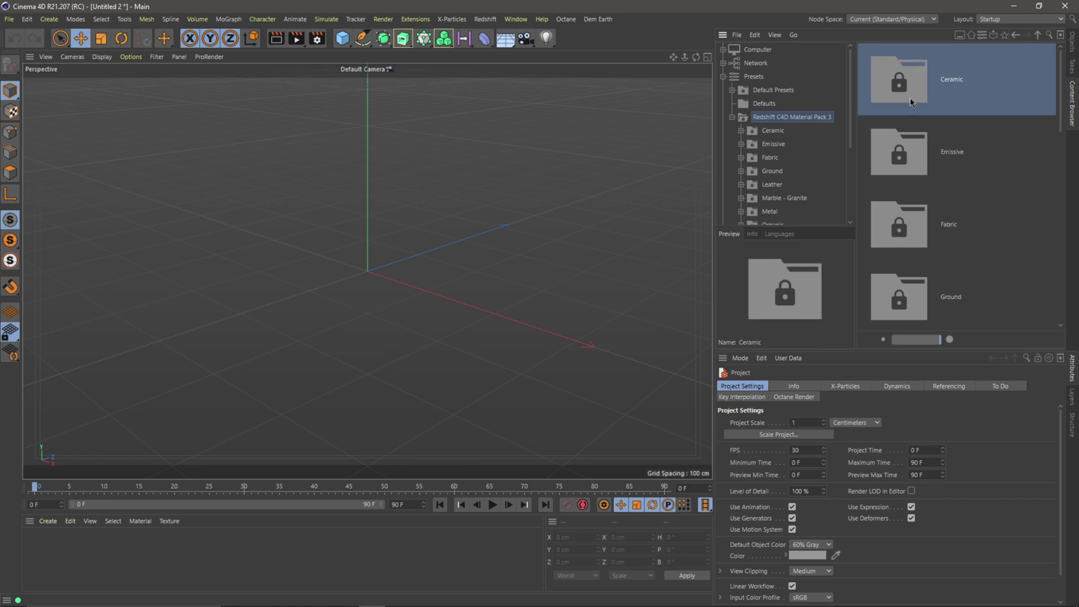
{"action": "double_click", "coordinate": [914, 88]}
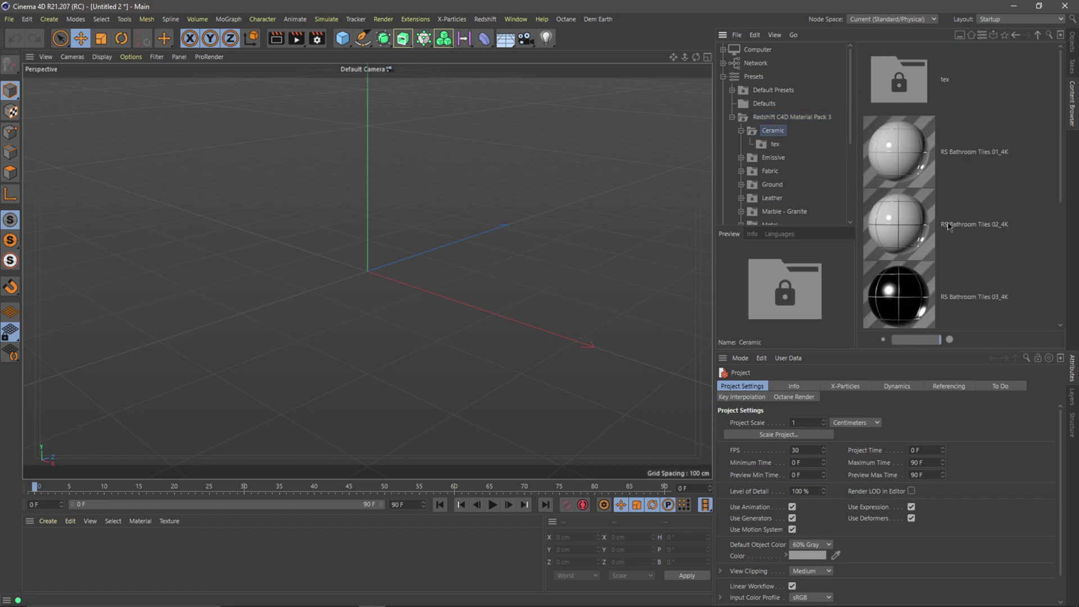
{"action": "scroll", "coordinate": [949, 245], "scroll_direction": "down", "scroll_amount": 2}
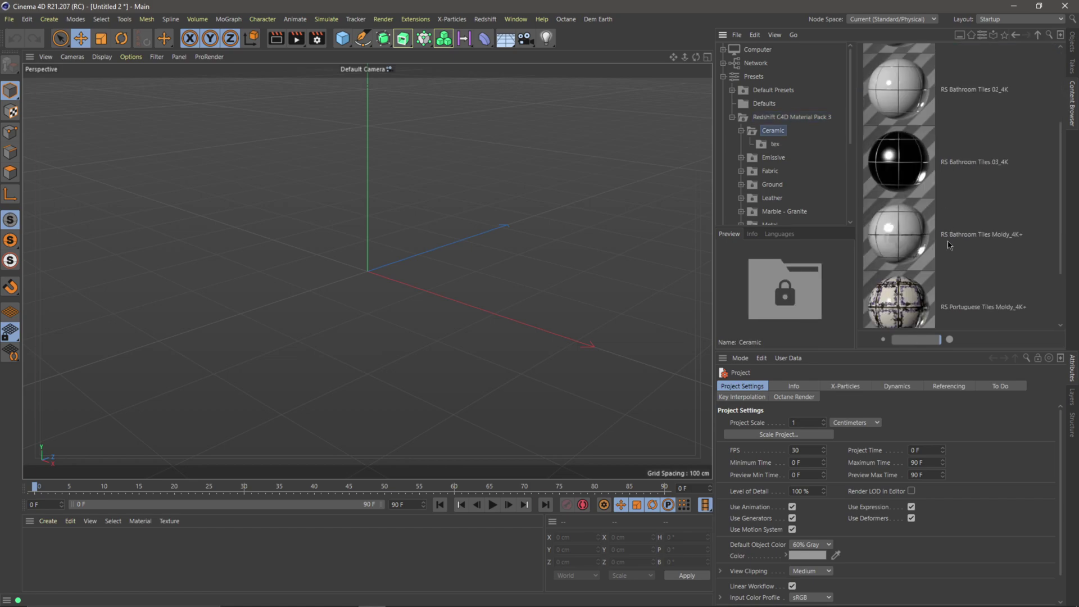
{"action": "left_click", "coordinate": [918, 174]}
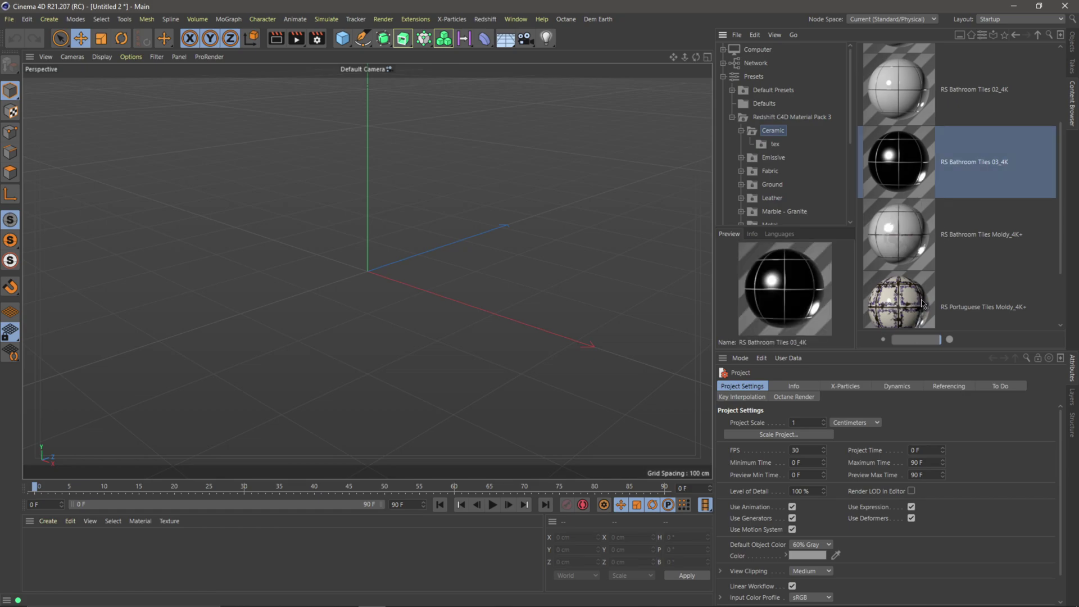
{"action": "scroll", "coordinate": [922, 303], "scroll_direction": "down", "scroll_amount": 1}
{"action": "left_click", "coordinate": [904, 239]}
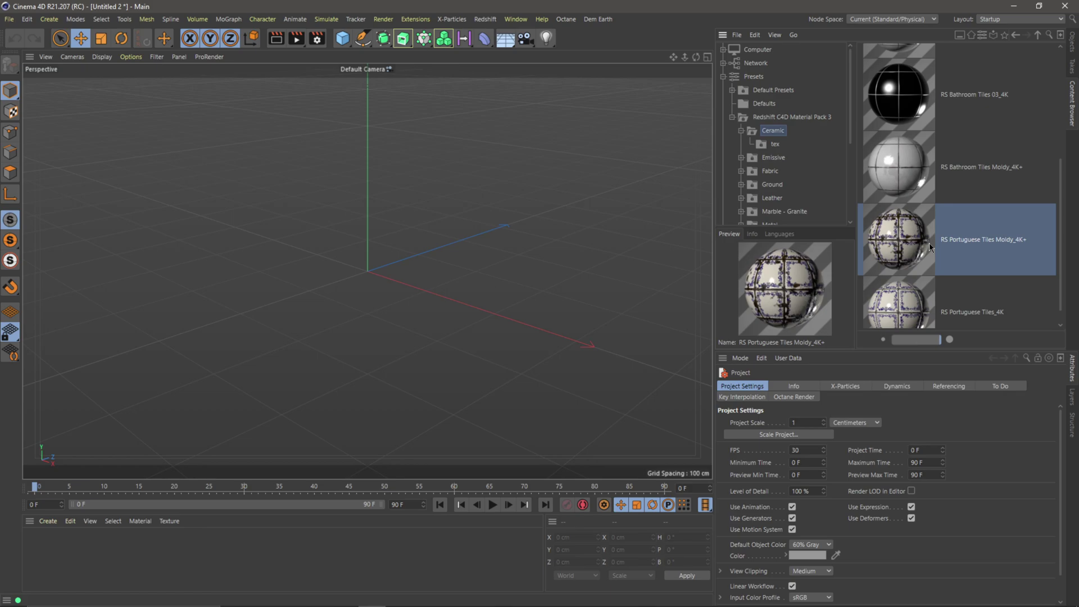
{"action": "left_click_drag", "start_coordinate": [910, 239], "coordinate": [180, 555]}
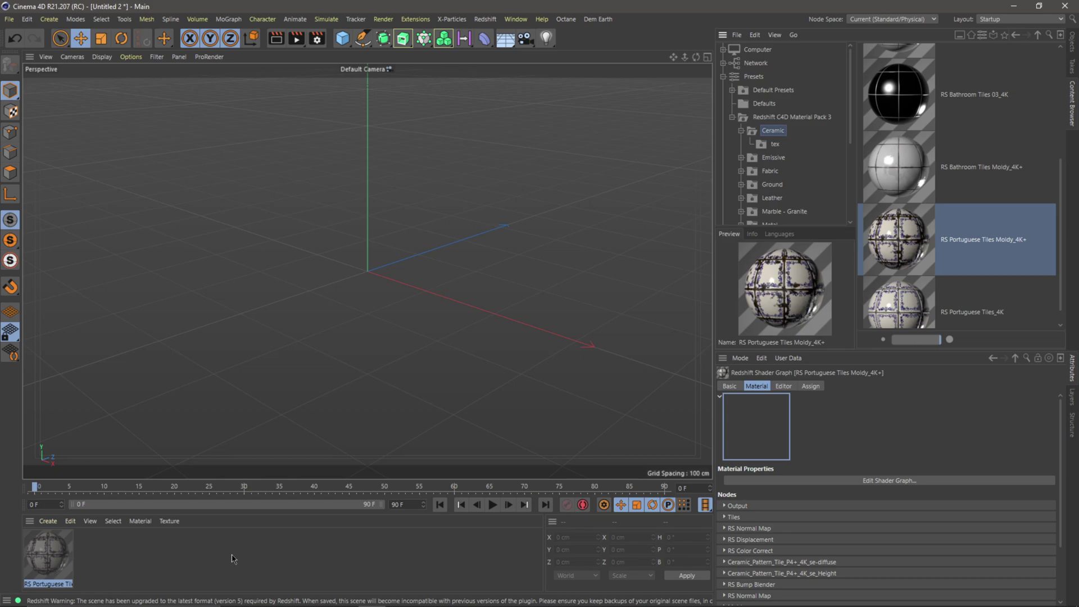
{"action": "left_click", "coordinate": [143, 566]}
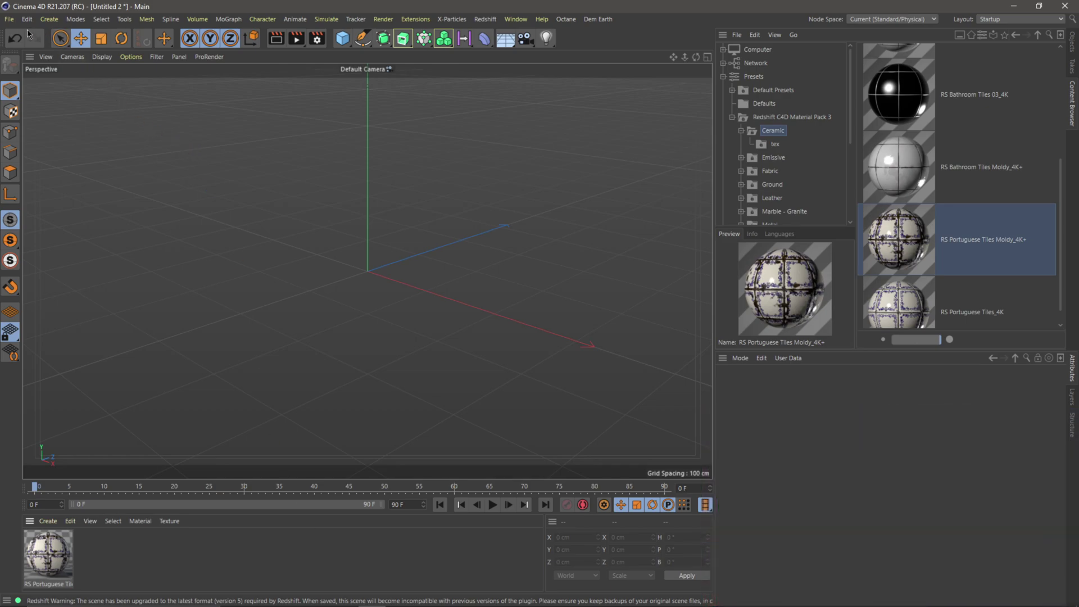
Save the project with assets as Bathtile in D:\MATERIAL COLLECTION\MATERIALS
{"action": "left_click", "coordinate": [11, 22]}
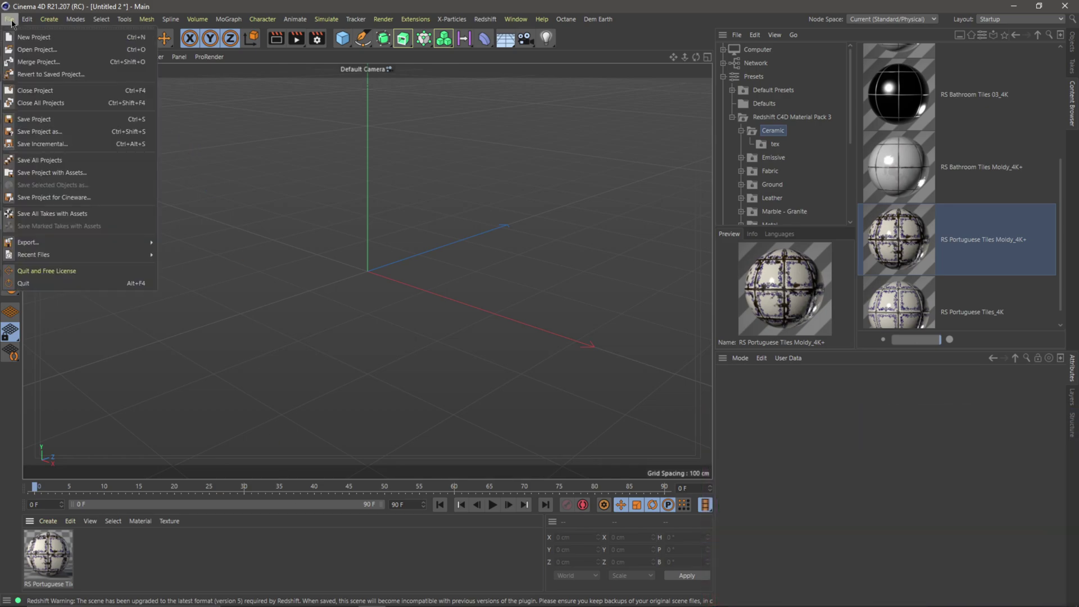
{"action": "left_click", "coordinate": [51, 173]}
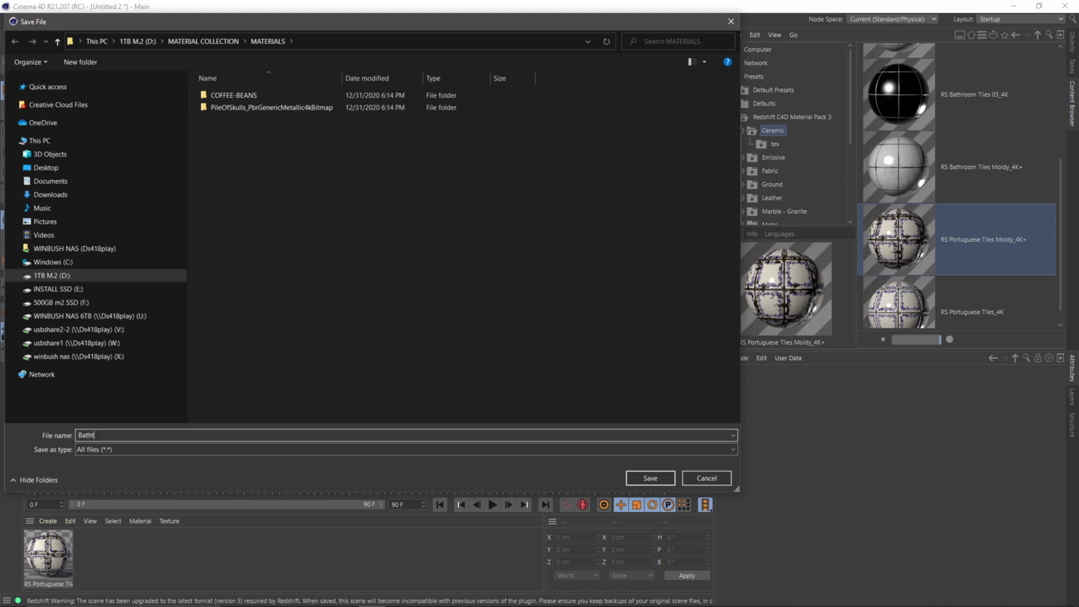
{"action": "left_click", "coordinate": [649, 477]}
{"action": "key", "text": "super"}
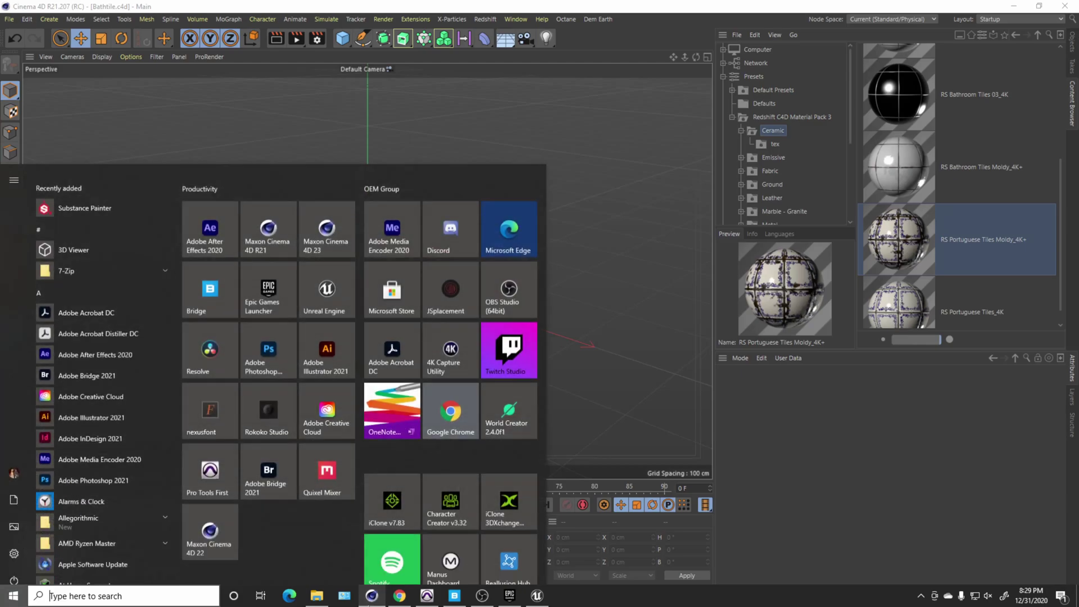
{"action": "left_click", "coordinate": [317, 595]}
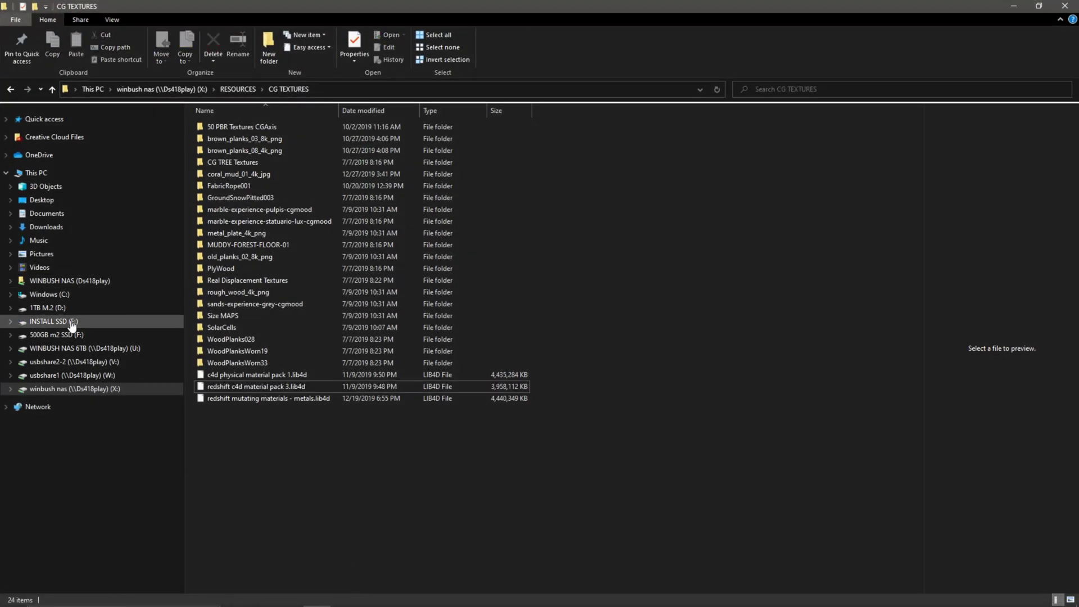
Browse to D:\MATERIAL COLLECTION\MATERIALS\Bathtile and check the saved textures in tex
{"action": "left_click", "coordinate": [48, 308]}
{"action": "double_click", "coordinate": [253, 150]}
{"action": "double_click", "coordinate": [252, 127]}
{"action": "left_click", "coordinate": [249, 126]}
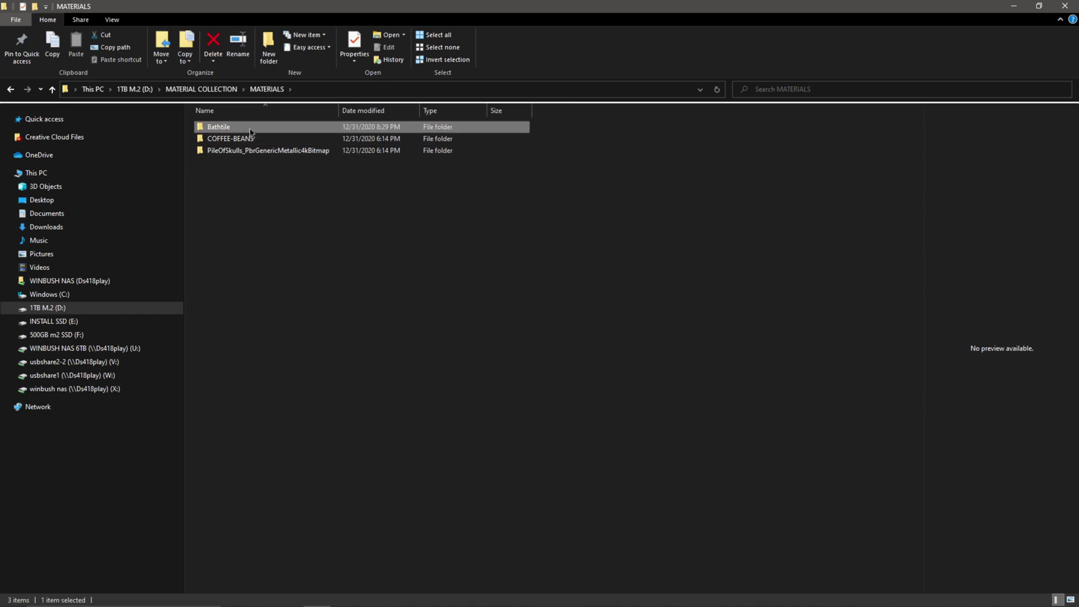
{"action": "double_click", "coordinate": [250, 129]}
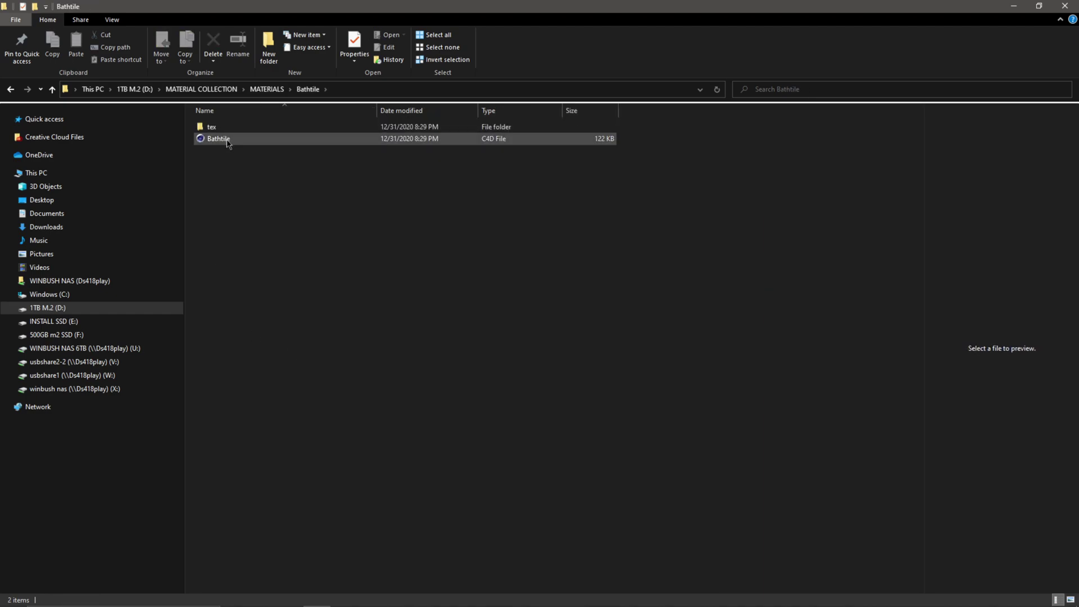
{"action": "left_click", "coordinate": [227, 140]}
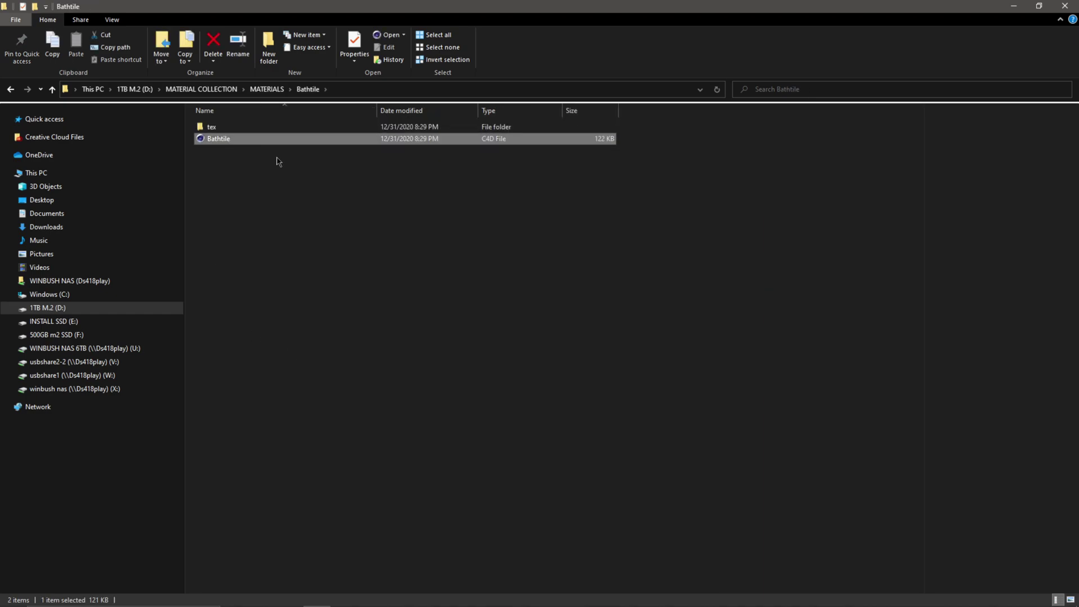
{"action": "left_click", "coordinate": [221, 126]}
{"action": "double_click", "coordinate": [222, 128]}
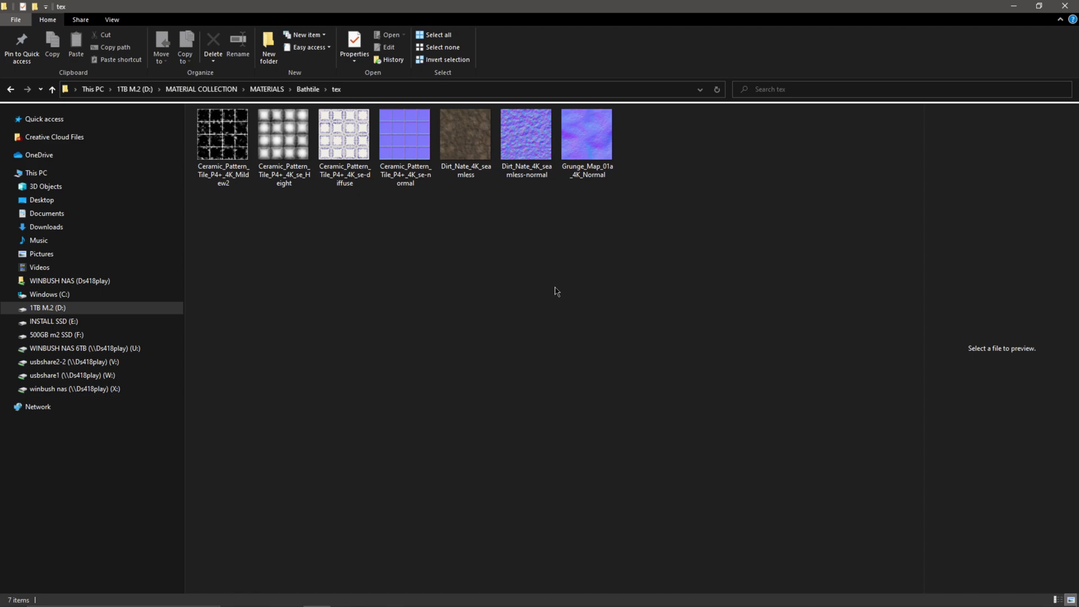
Rename the tex folder to Bathtile
{"action": "left_click", "coordinate": [308, 89]}
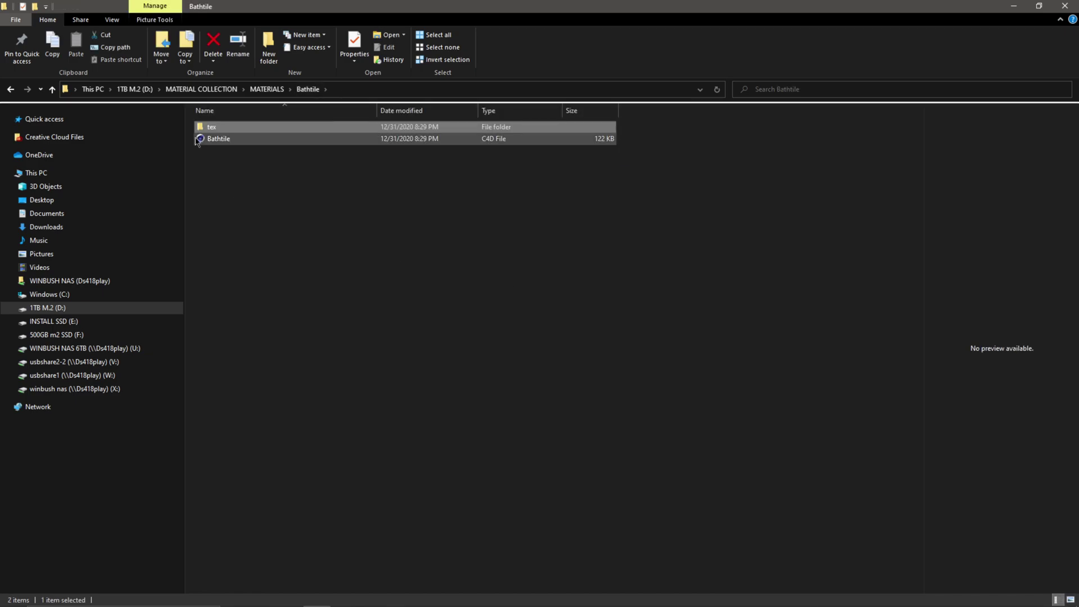
{"action": "left_click", "coordinate": [211, 128]}
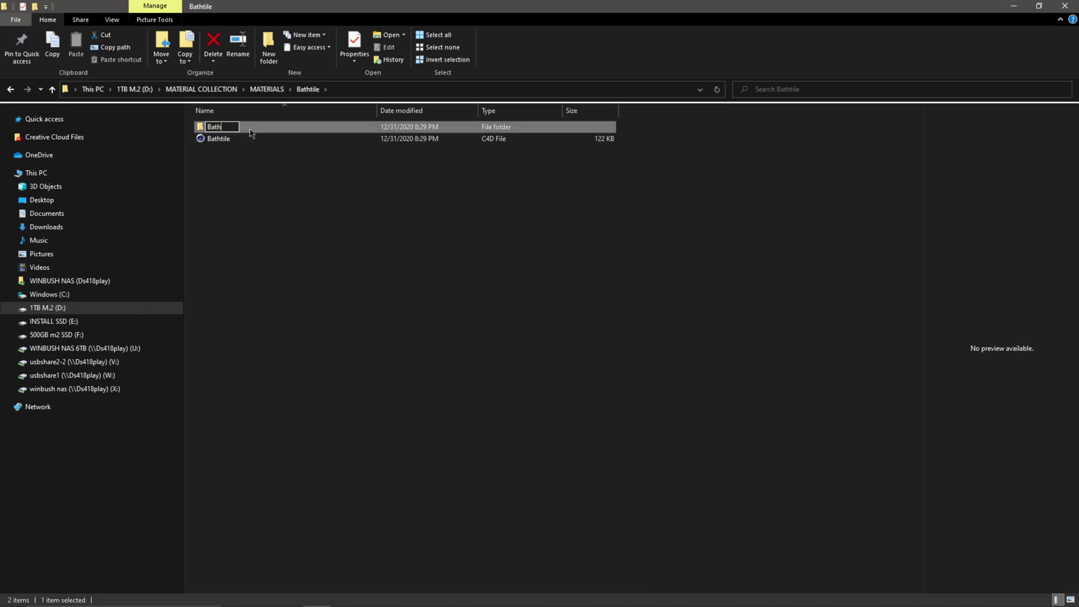
{"action": "key", "text": "Return"}
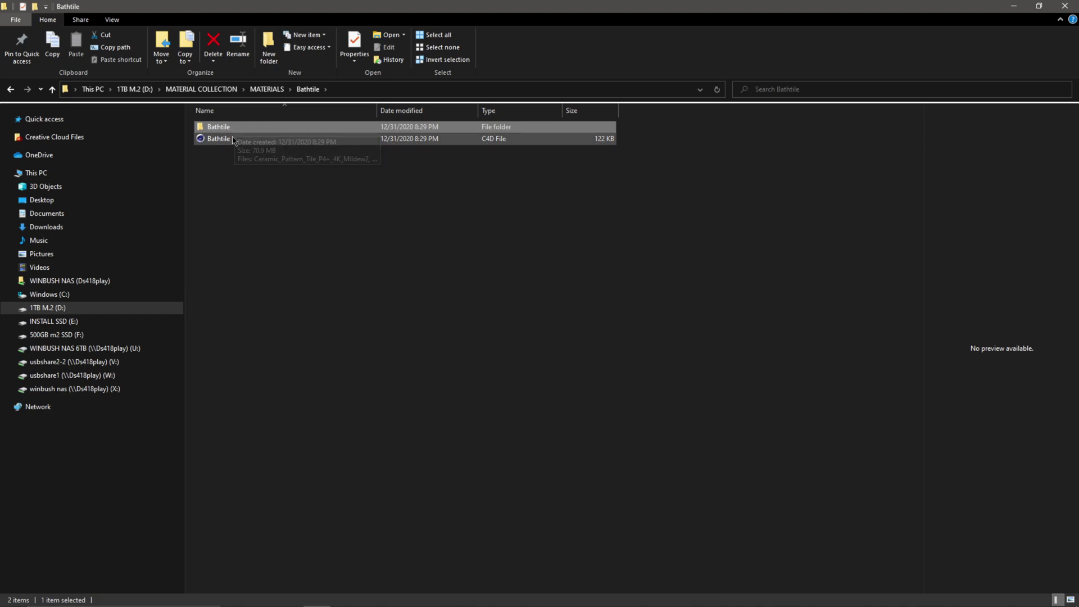
{"action": "left_click", "coordinate": [429, 596]}
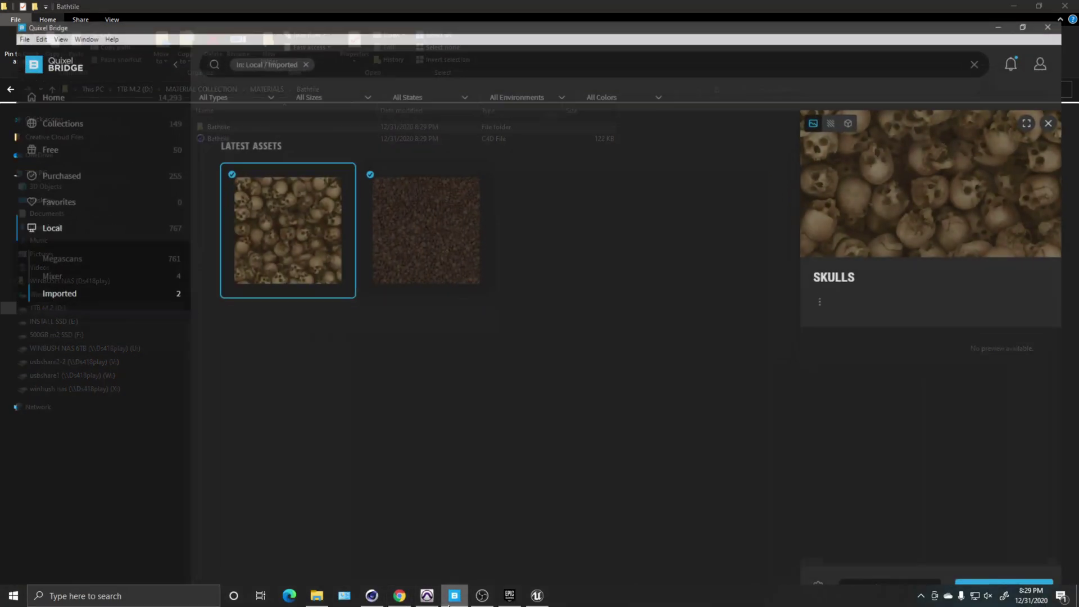
Close the Skulls preview and select the inner Bathtile folder as the local import source
{"action": "left_click", "coordinate": [12, 19]}
{"action": "left_click", "coordinate": [256, 422]}
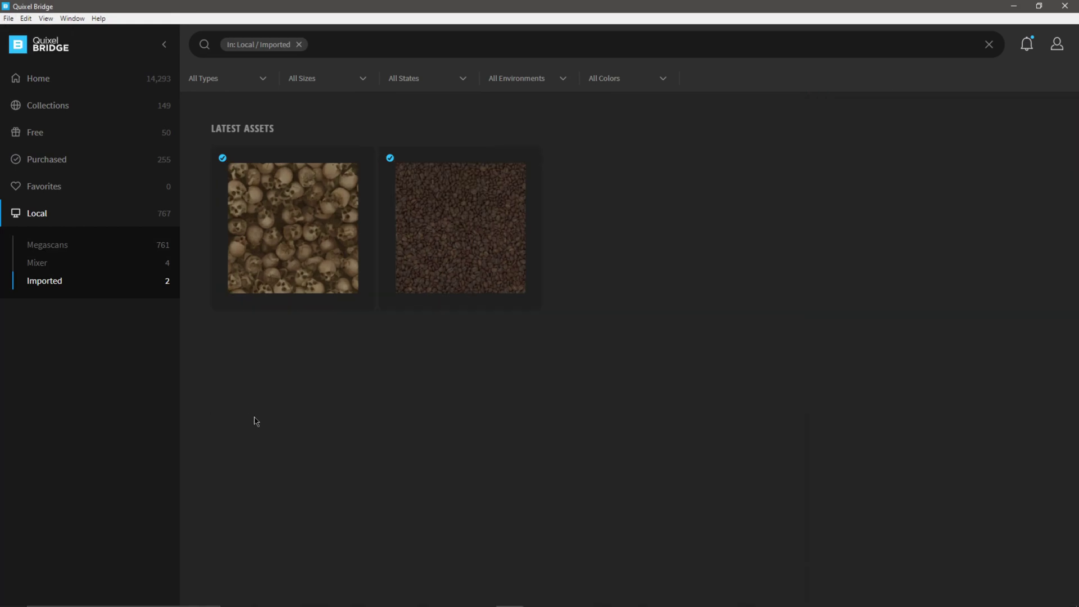
{"action": "left_click", "coordinate": [12, 20]}
{"action": "left_click", "coordinate": [20, 33]}
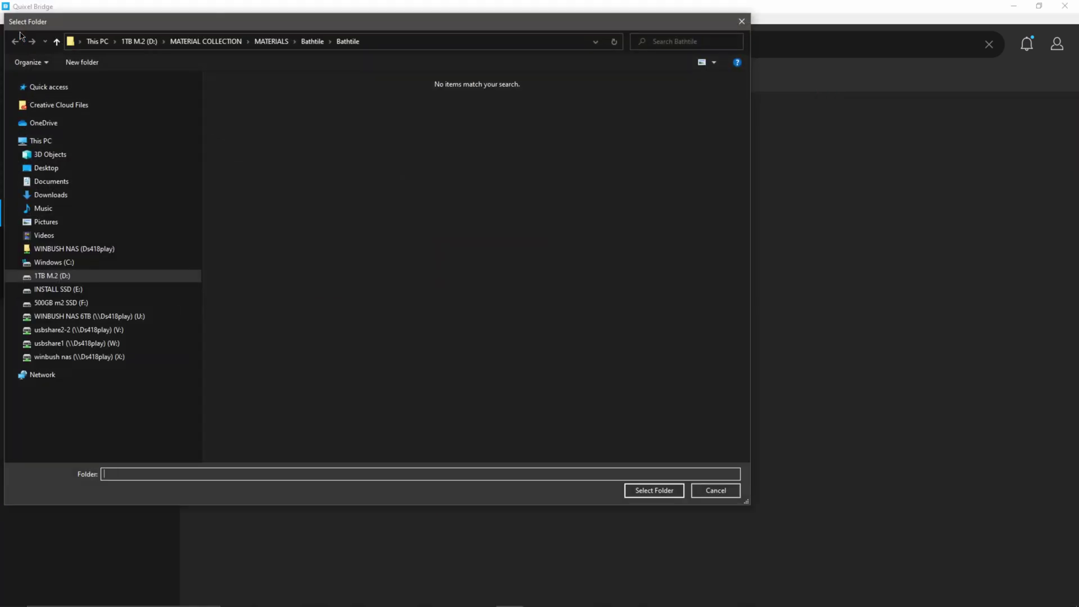
{"action": "key", "text": "alt+Up"}
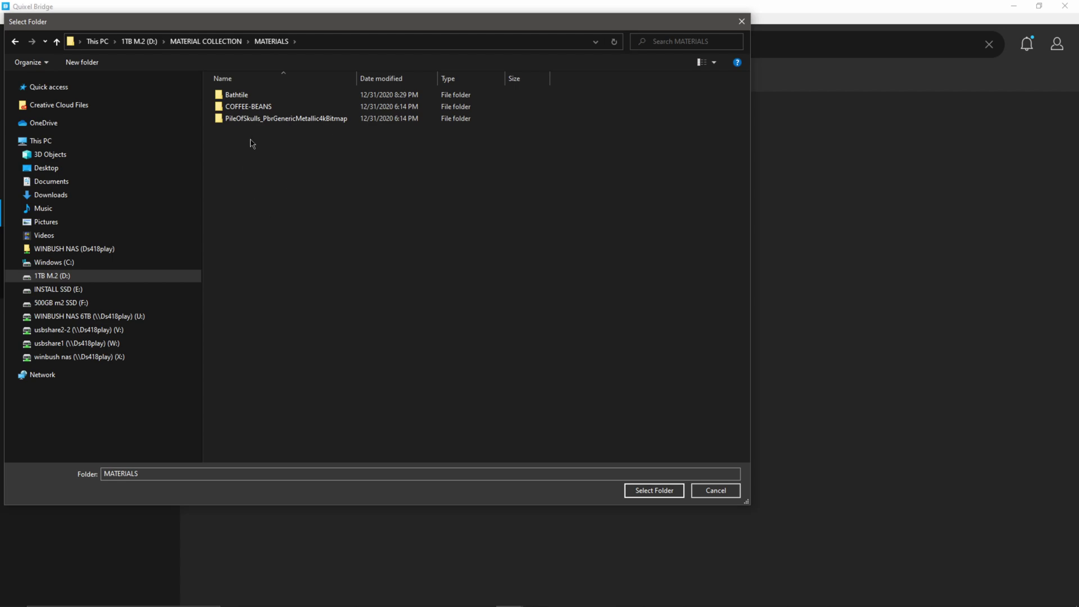
{"action": "double_click", "coordinate": [240, 95]}
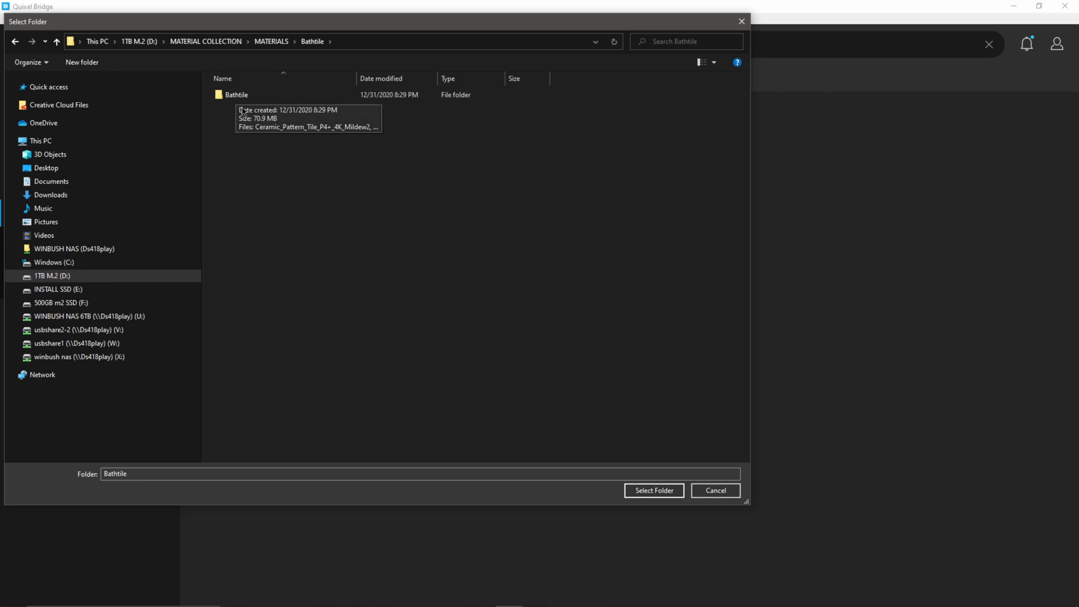
{"action": "double_click", "coordinate": [241, 95]}
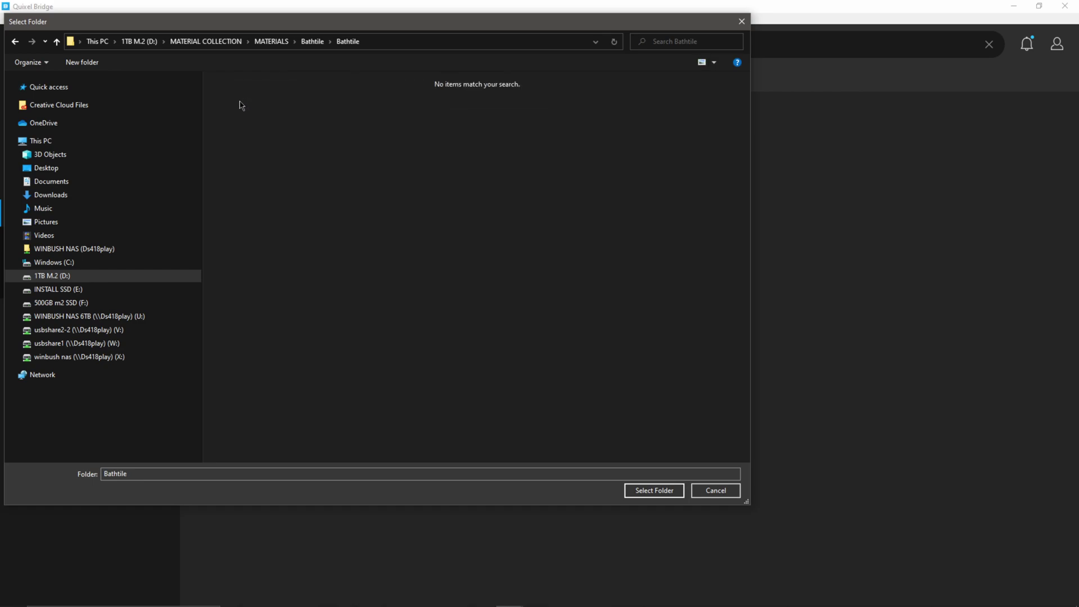
{"action": "left_click", "coordinate": [654, 490]}
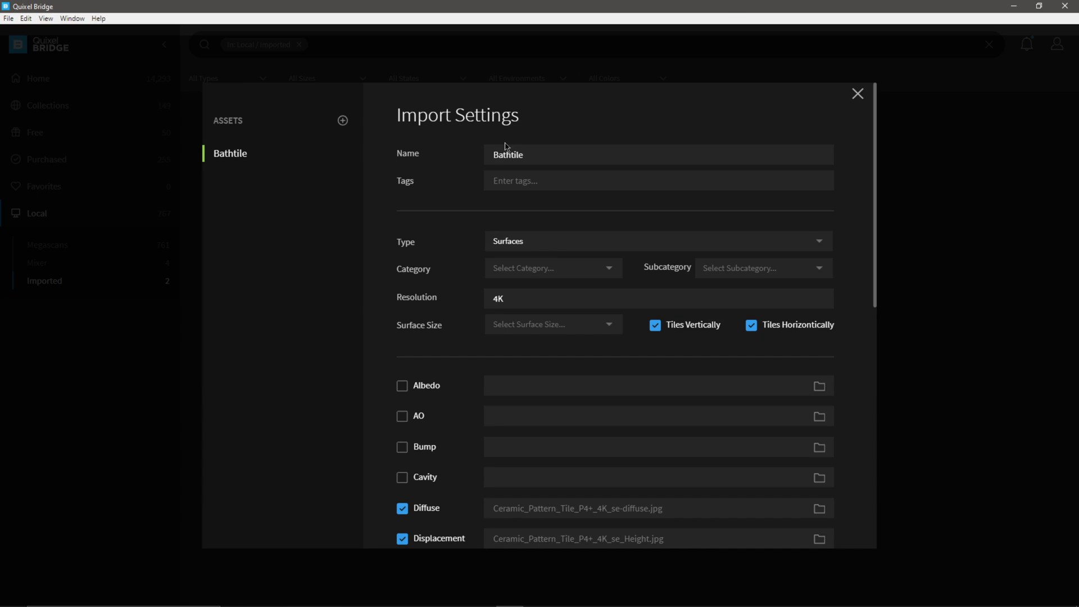
Confirm the asset name Bathtile and type Surfaces, then browse for an Albedo image
{"action": "left_click", "coordinate": [539, 157]}
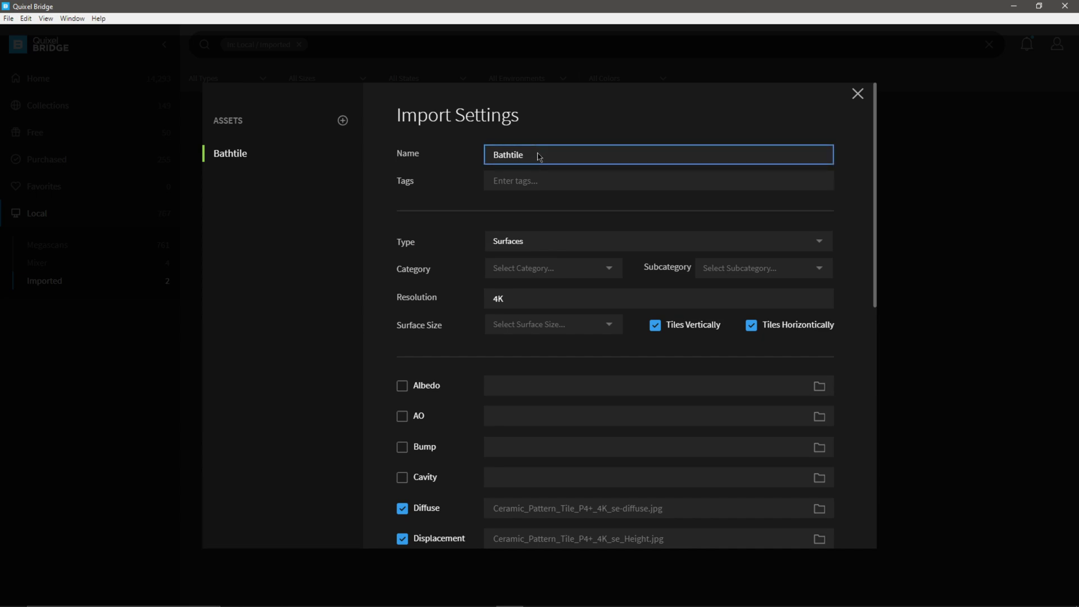
{"action": "left_click", "coordinate": [527, 244]}
{"action": "left_click", "coordinate": [528, 243]}
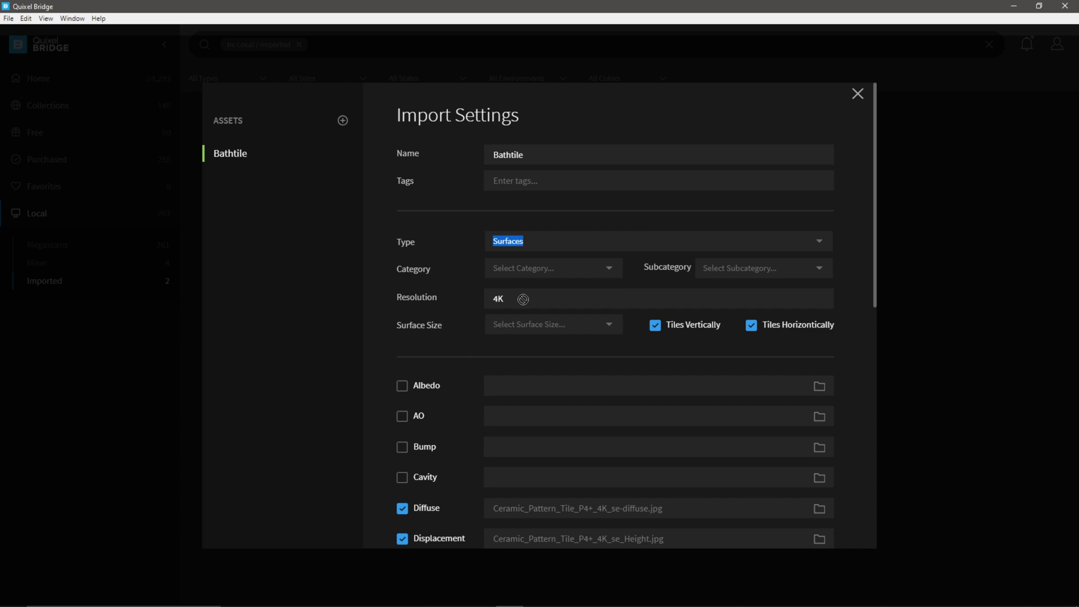
{"action": "scroll", "coordinate": [458, 297], "scroll_direction": "down", "scroll_amount": 2}
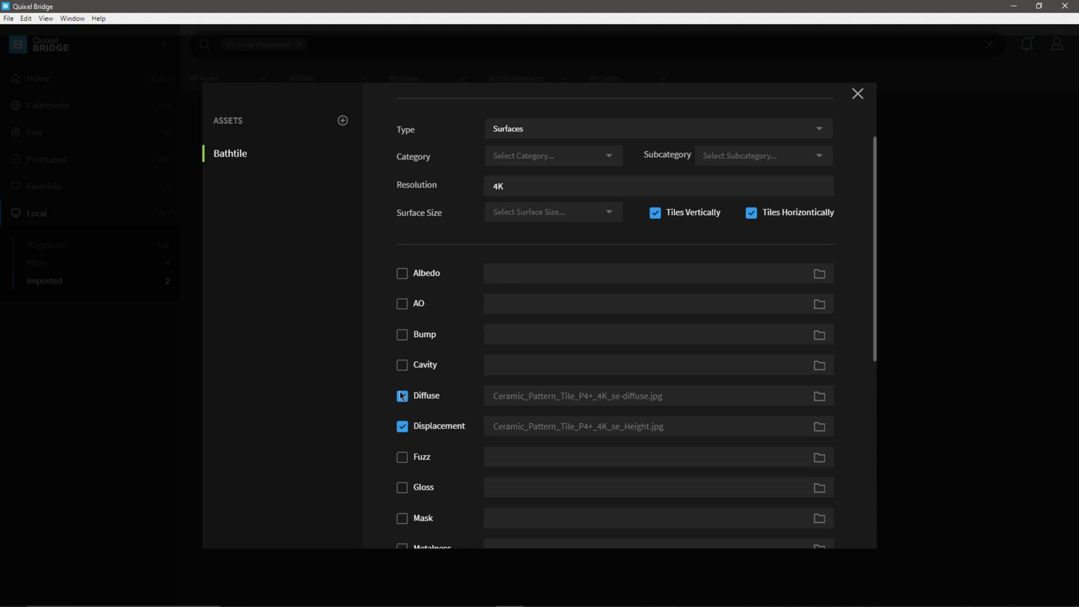
{"action": "left_click", "coordinate": [403, 274]}
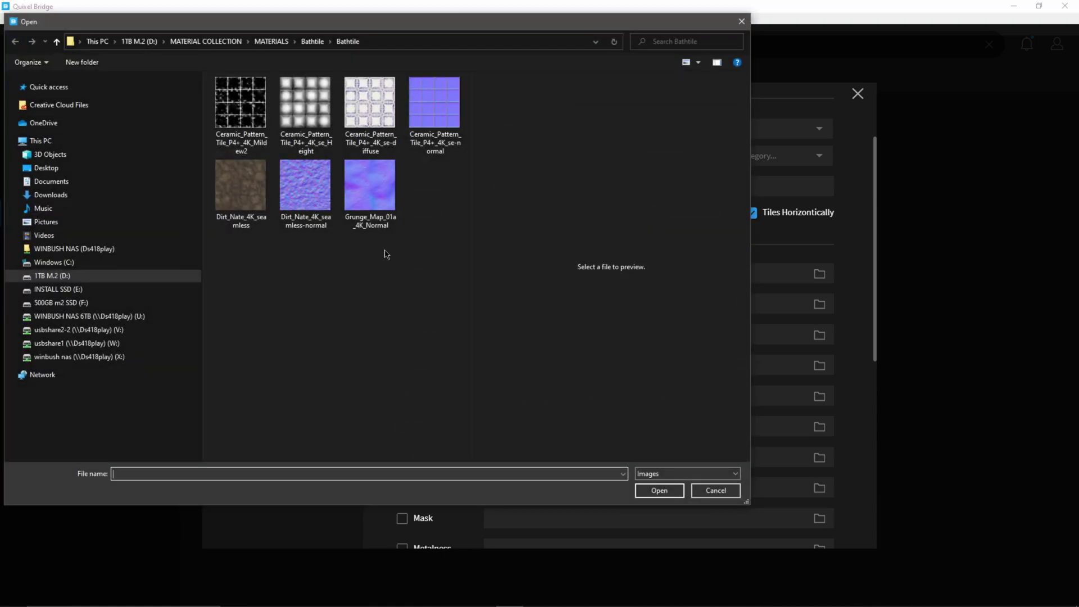
Assign Ceramic_Pattern_Tile_P4+_4K_se-diffuse as the Albedo map
{"action": "left_click", "coordinate": [368, 100]}
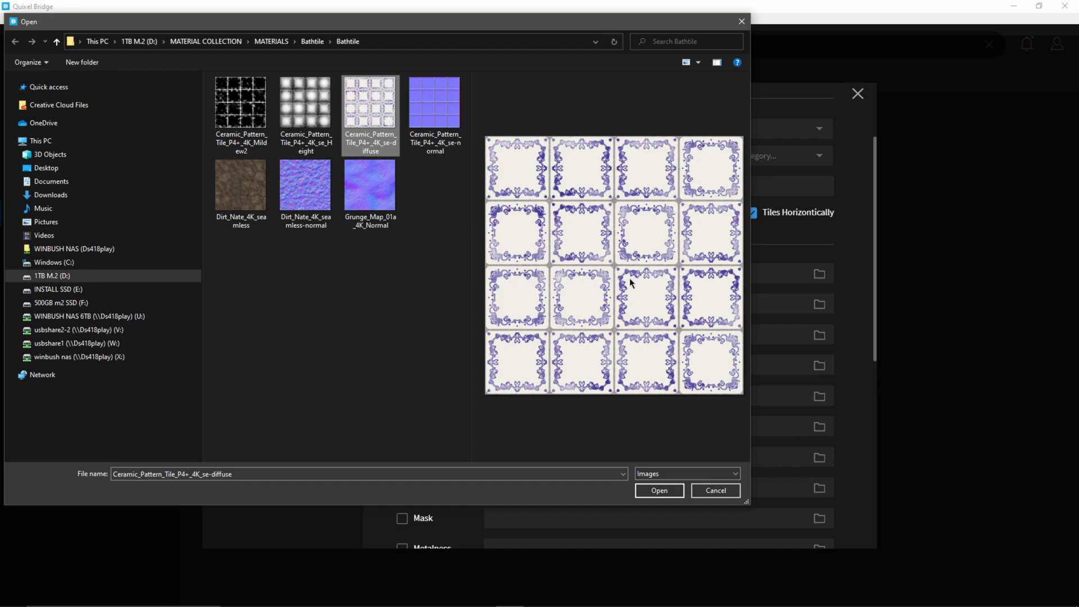
{"action": "left_click", "coordinate": [666, 497]}
{"action": "scroll", "coordinate": [612, 311], "scroll_direction": "down", "scroll_amount": 2}
{"action": "scroll", "coordinate": [614, 311], "scroll_direction": "up", "scroll_amount": 1}
{"action": "scroll", "coordinate": [614, 311], "scroll_direction": "up", "scroll_amount": 1}
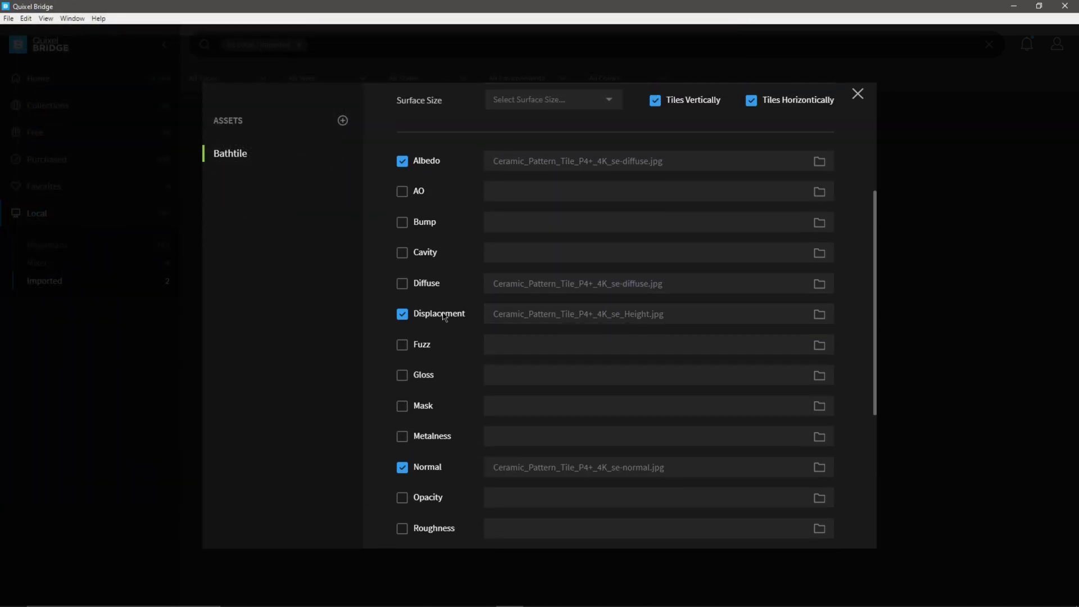
{"action": "scroll", "coordinate": [548, 381], "scroll_direction": "down", "scroll_amount": 3}
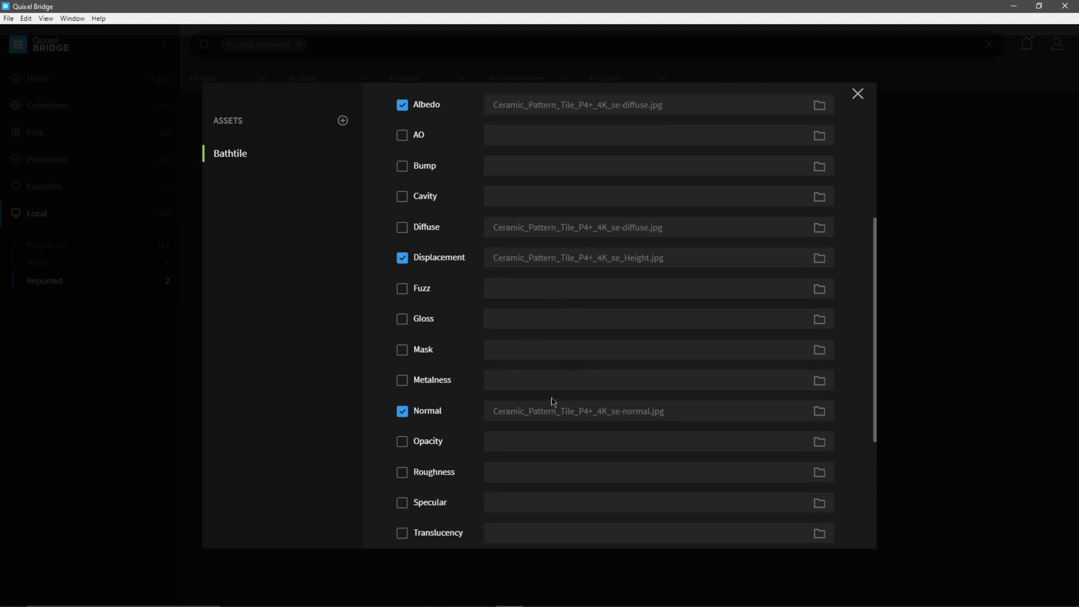
{"action": "scroll", "coordinate": [554, 399], "scroll_direction": "down", "scroll_amount": 4}
Check the Bathtile texture folder, then import the Bathtile surface
{"action": "key", "text": "super"}
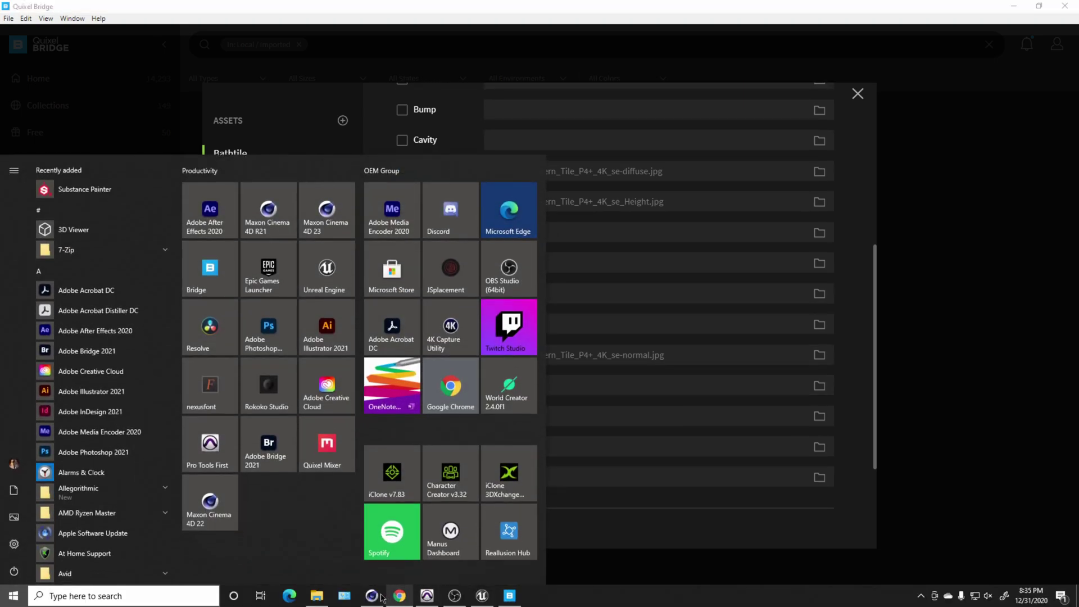
{"action": "left_click", "coordinate": [316, 596]}
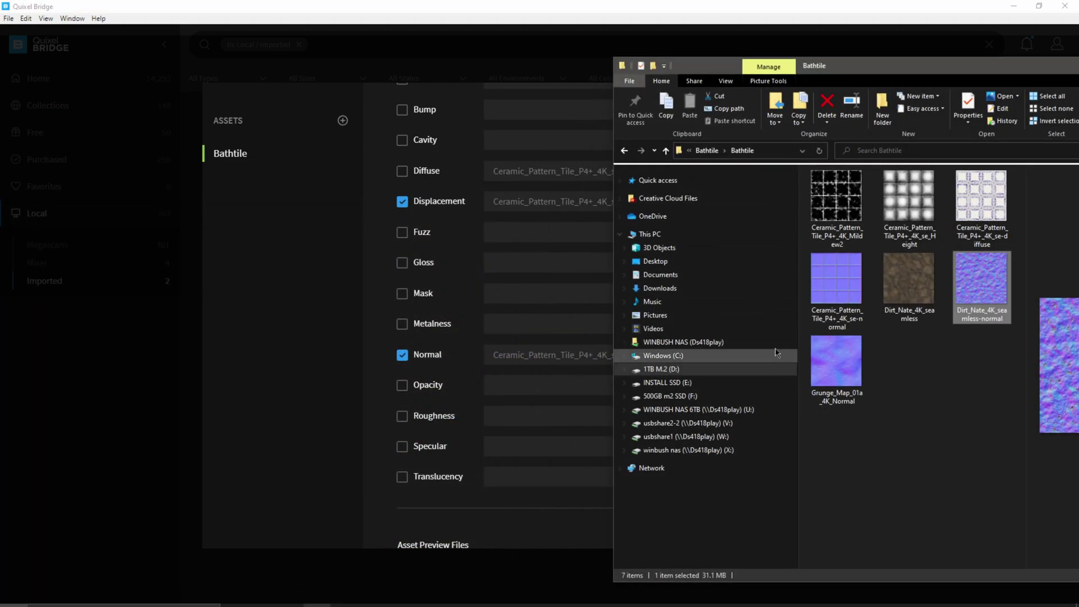
{"action": "left_click", "coordinate": [950, 404]}
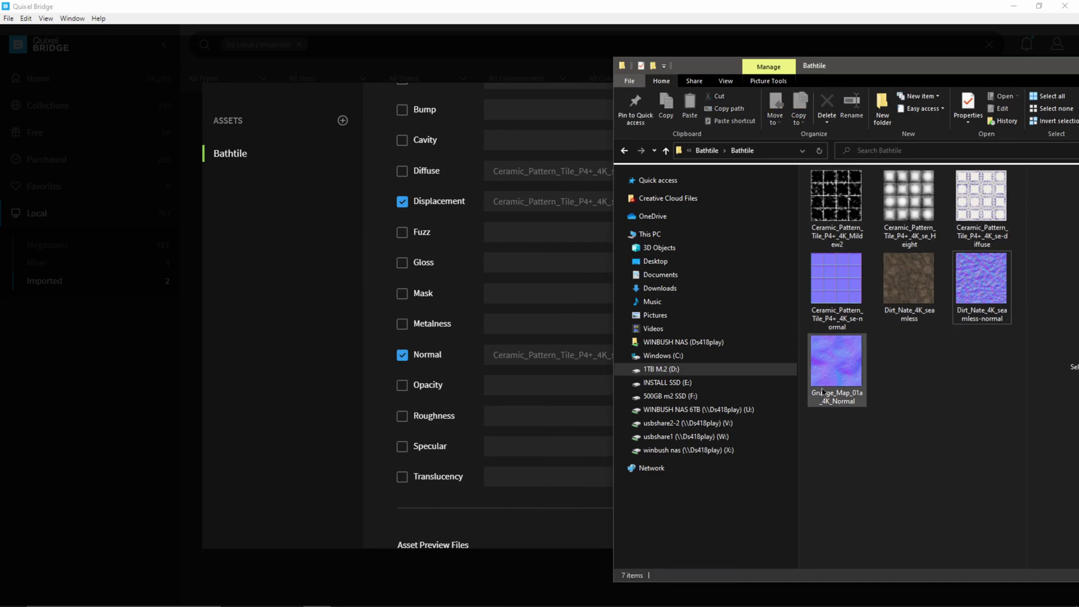
{"action": "left_click", "coordinate": [375, 414]}
{"action": "scroll", "coordinate": [375, 414], "scroll_direction": "down", "scroll_amount": 3}
{"action": "scroll", "coordinate": [375, 414], "scroll_direction": "down", "scroll_amount": 1}
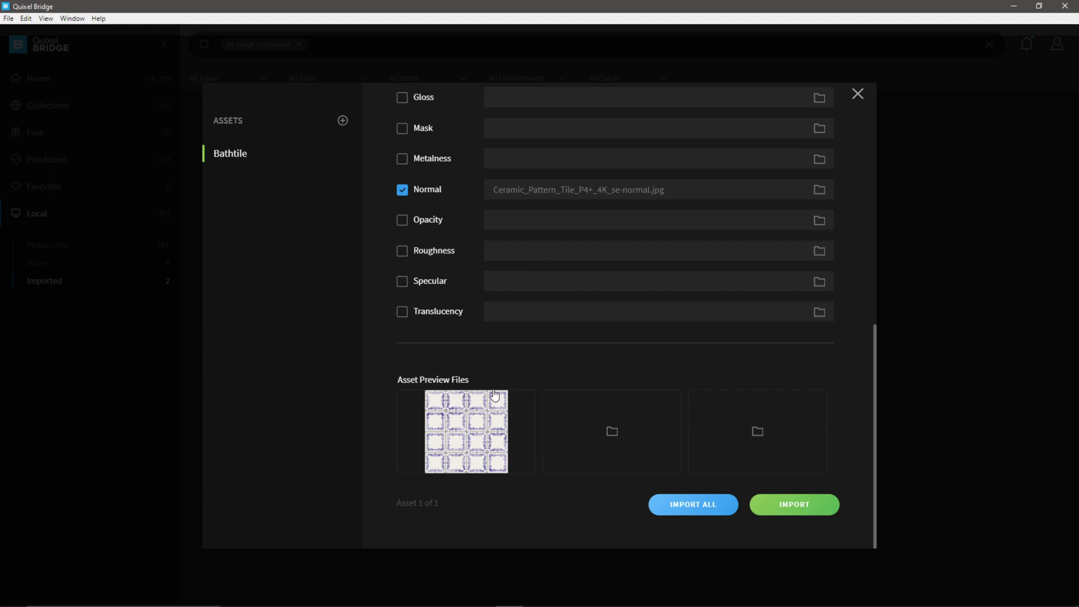
{"action": "left_click", "coordinate": [707, 505]}
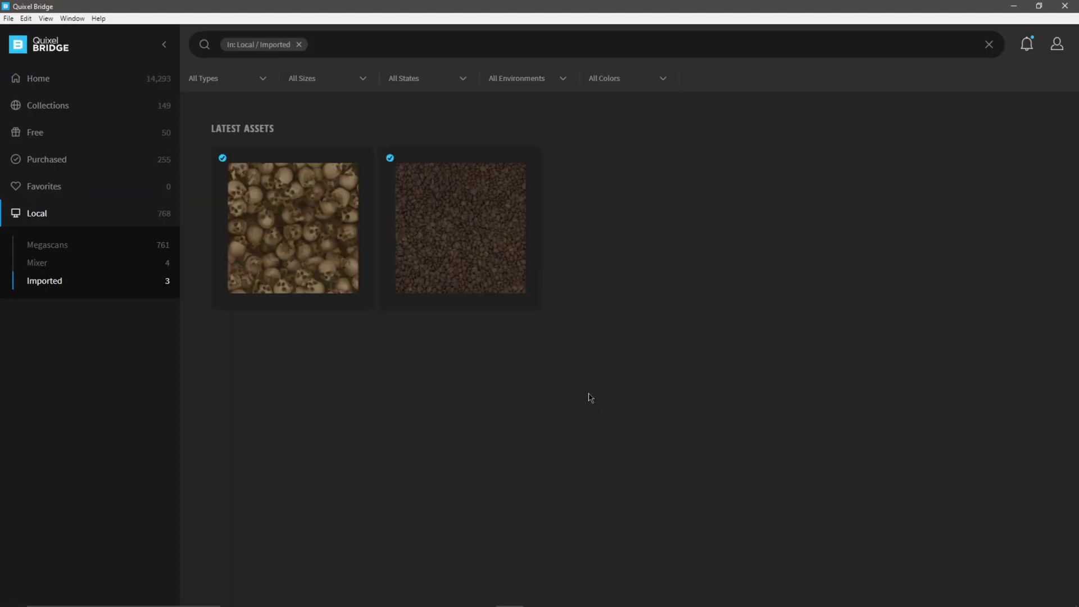
Export the imported Bathtile surface from Local > Imported to Unreal Engine at 4K
{"action": "left_click", "coordinate": [46, 265]}
{"action": "left_click", "coordinate": [48, 299]}
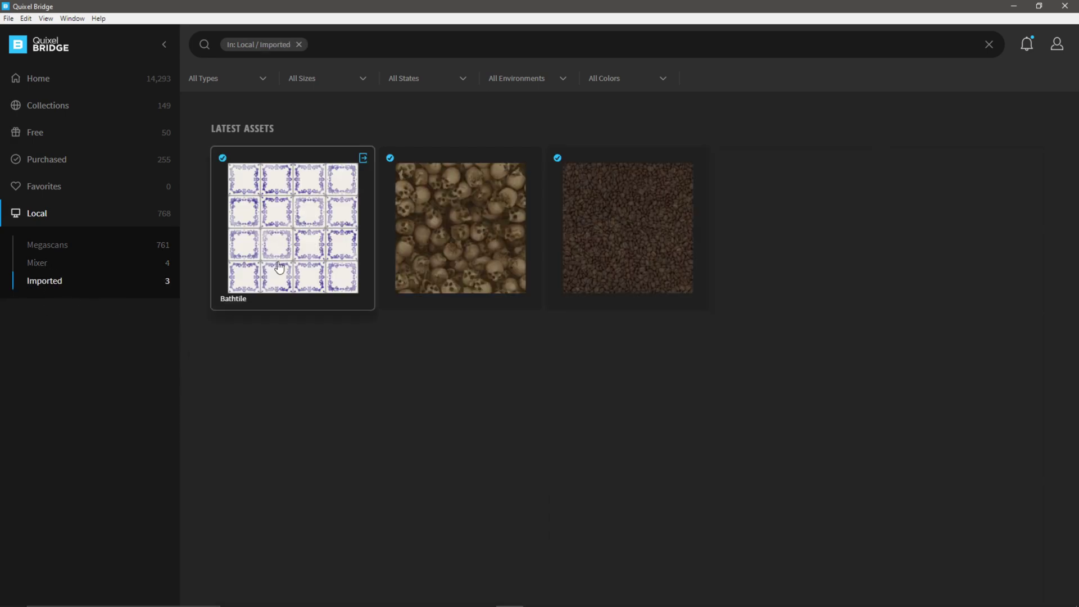
{"action": "left_click", "coordinate": [293, 249]}
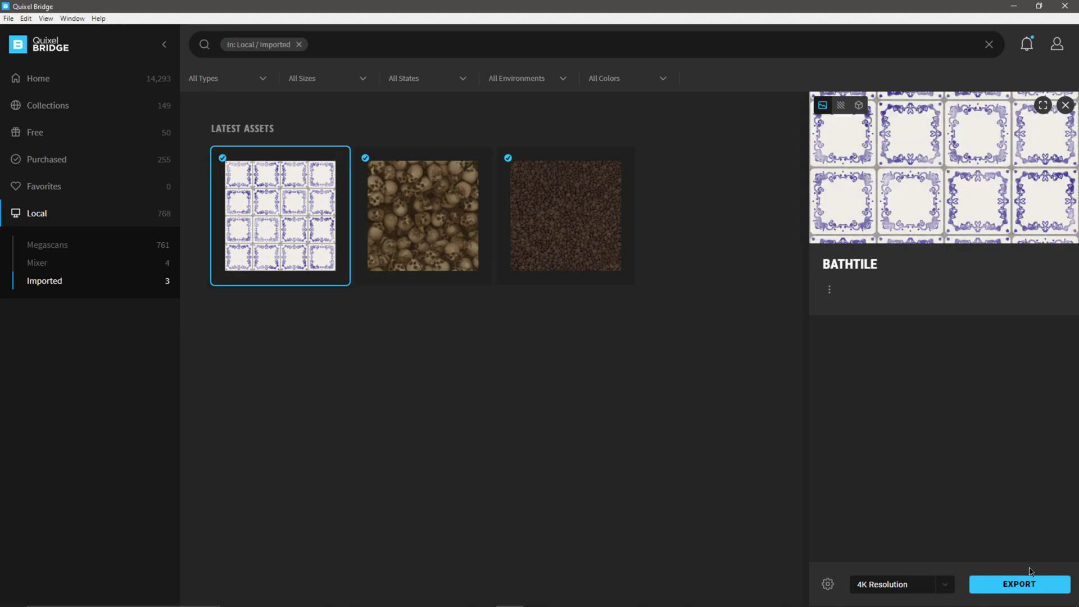
{"action": "left_click", "coordinate": [1022, 584]}
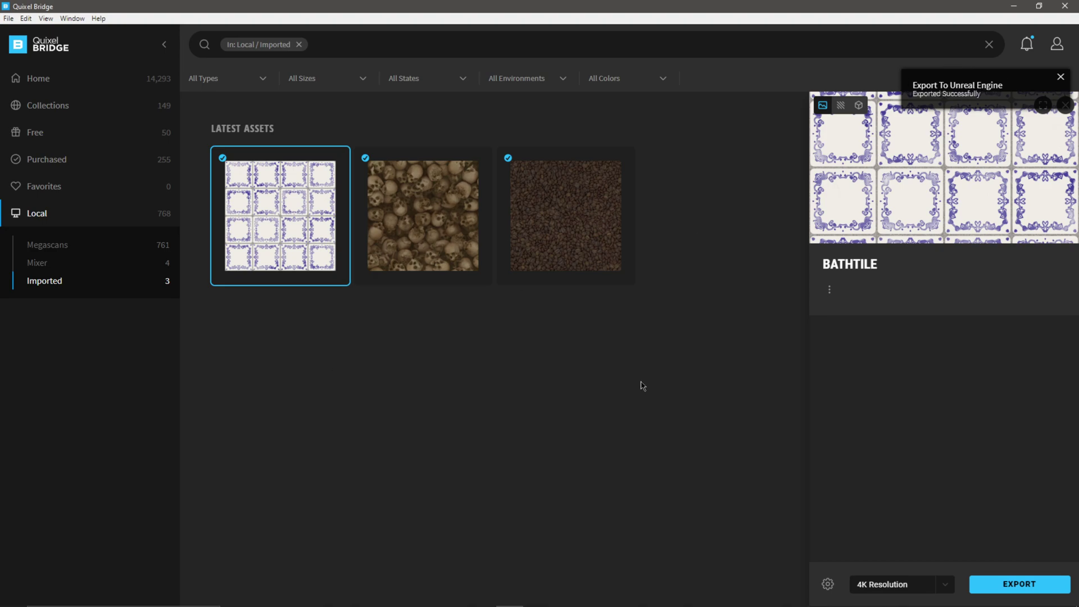
{"action": "key", "text": "super"}
{"action": "left_click", "coordinate": [476, 600]}
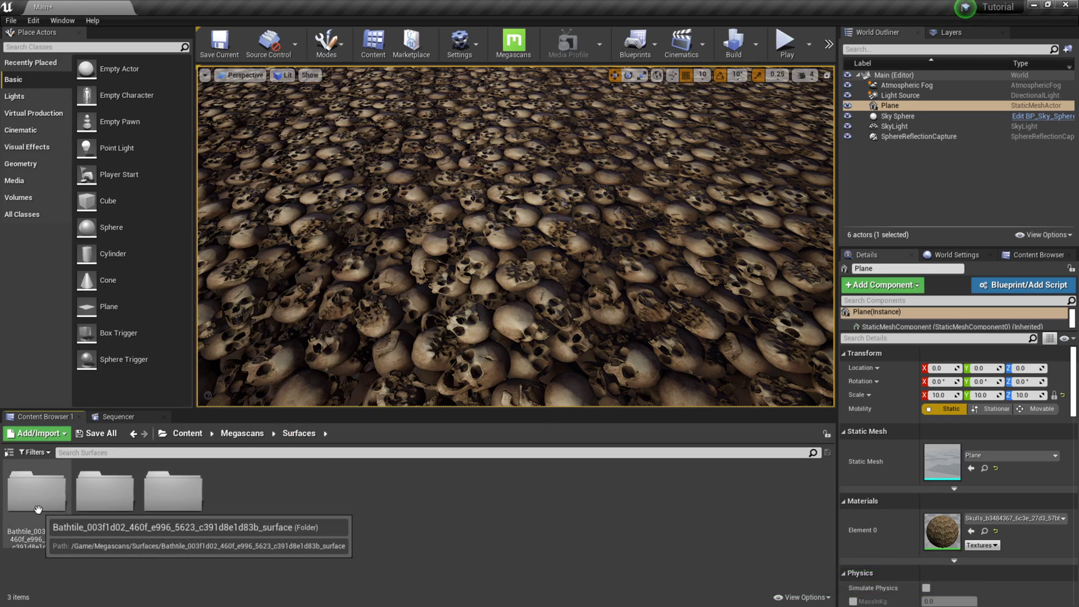
Apply the Bathtile material from its Content Browser folder to the plane and frame it
{"action": "double_click", "coordinate": [56, 494]}
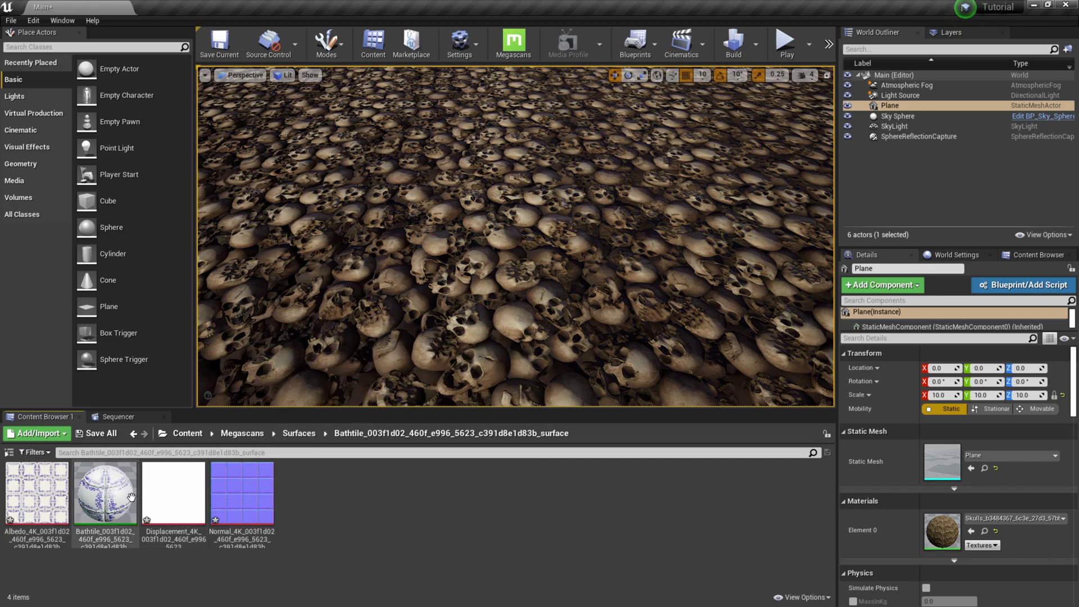
{"action": "left_click_drag", "start_coordinate": [131, 497], "coordinate": [414, 268]}
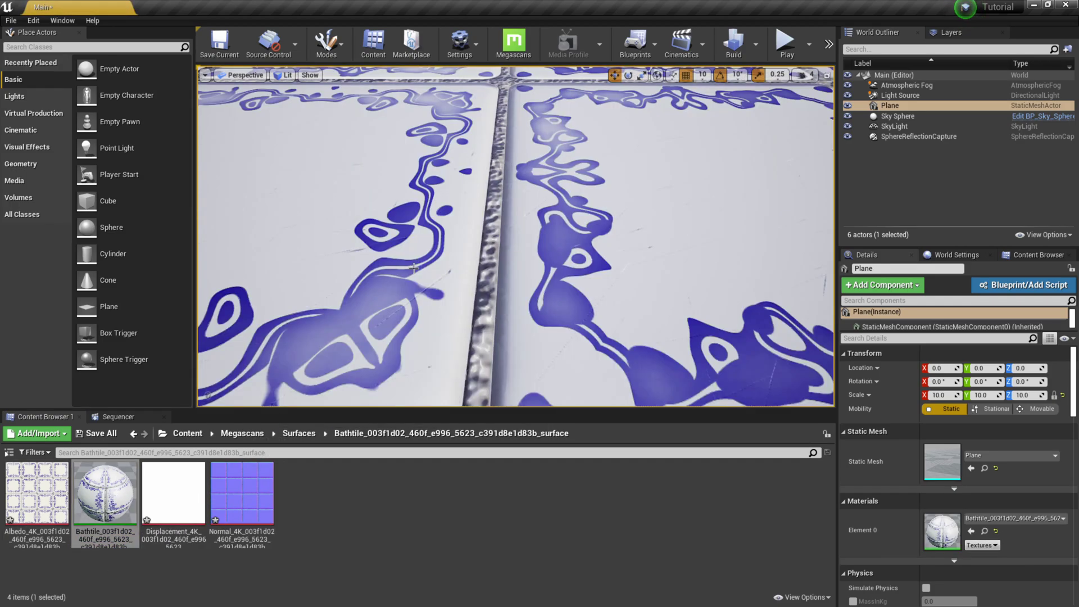
{"action": "key", "text": "f"}
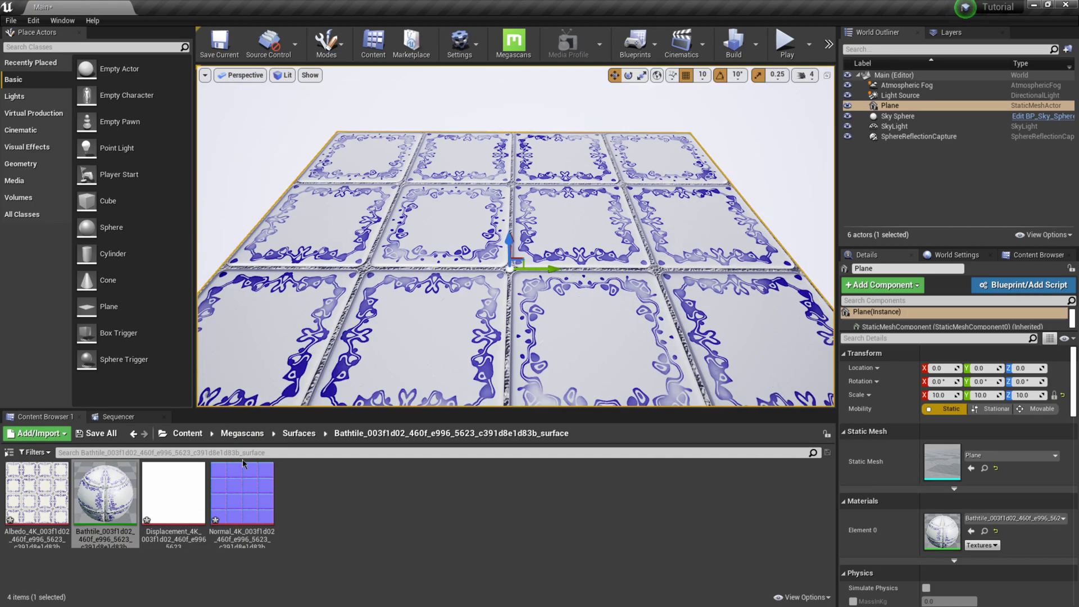
In the Bathtile material instance, enable Tiling/Offset and set Tiling X and Y to 5
{"action": "double_click", "coordinate": [105, 493]}
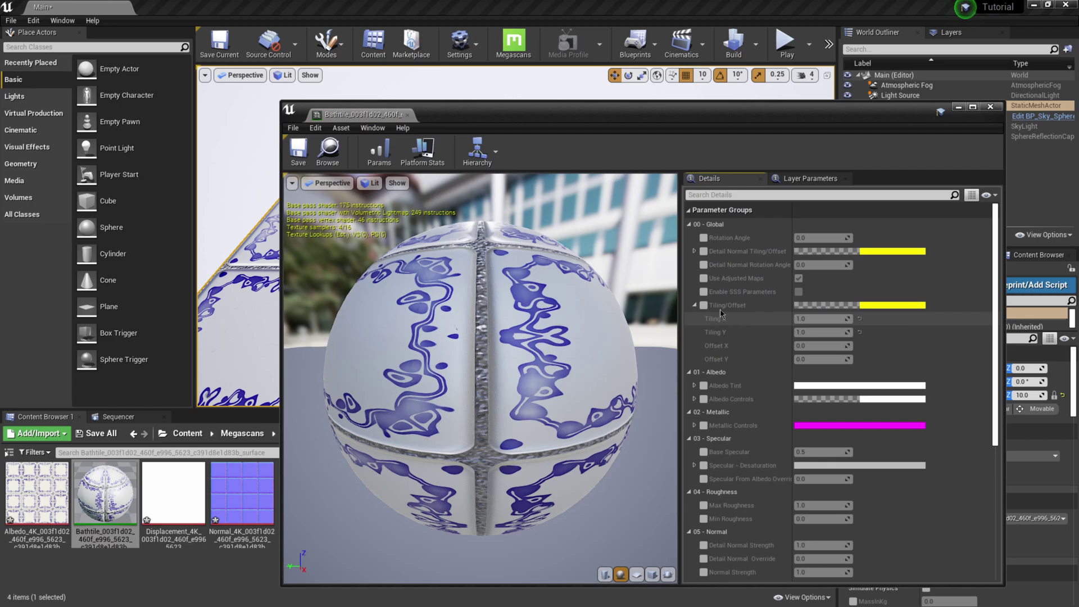
{"action": "left_click", "coordinate": [703, 305]}
{"action": "left_click", "coordinate": [809, 345]}
{"action": "left_click", "coordinate": [810, 319]}
{"action": "type", "text": "5"}
{"action": "key", "text": "Return"}
{"action": "left_click", "coordinate": [820, 332]}
{"action": "type", "text": "5"}
{"action": "key", "text": "Return"}
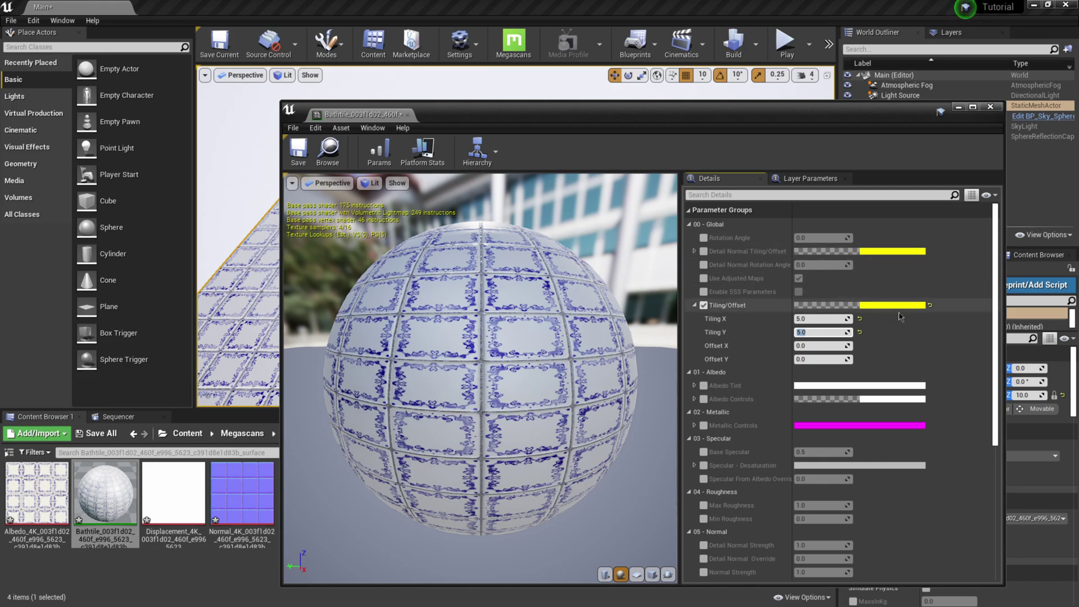
Save the Bathtile material changes and close the material editor
{"action": "left_click_drag", "start_coordinate": [998, 233], "coordinate": [999, 252]}
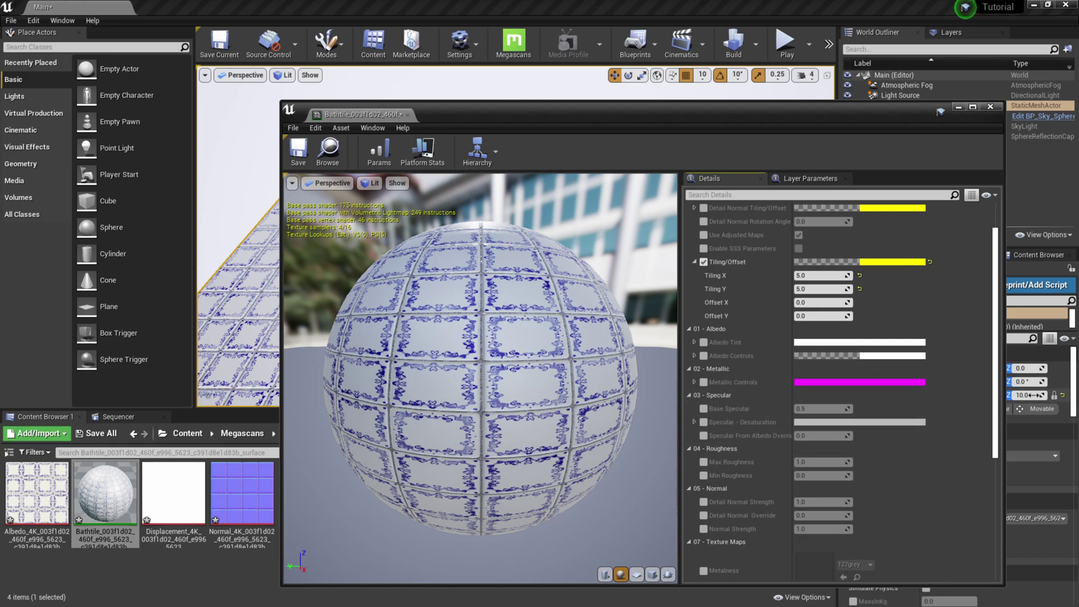
{"action": "mouse_move", "coordinate": [999, 364]}
{"action": "left_mouse_down"}
{"action": "mouse_move", "coordinate": [1019, 476]}
{"action": "mouse_move", "coordinate": [1018, 338]}
{"action": "left_mouse_up"}
{"action": "left_click", "coordinate": [299, 154]}
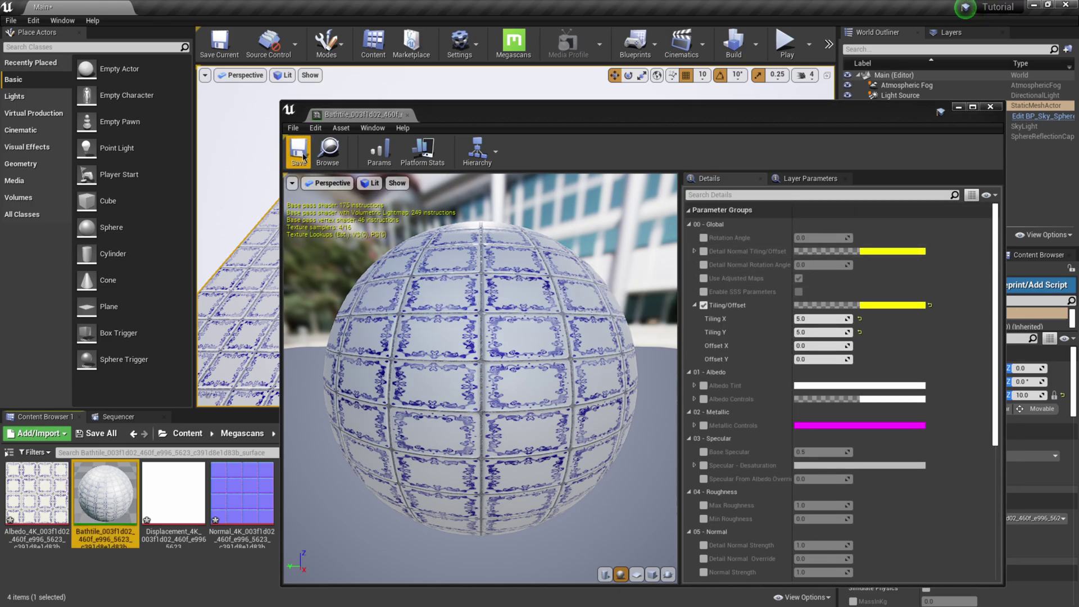
{"action": "left_click", "coordinate": [990, 107]}
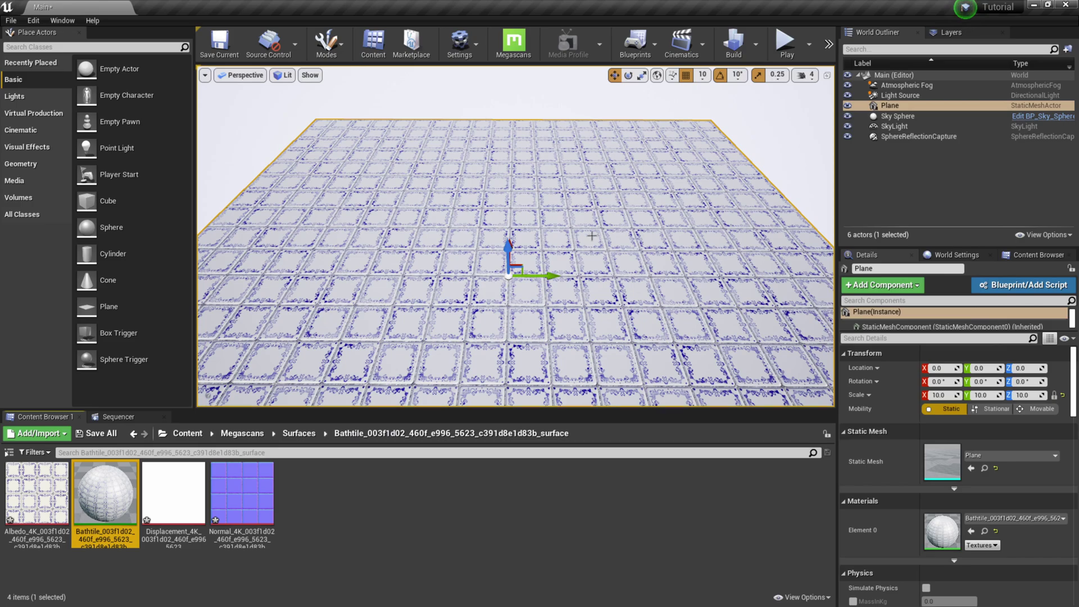